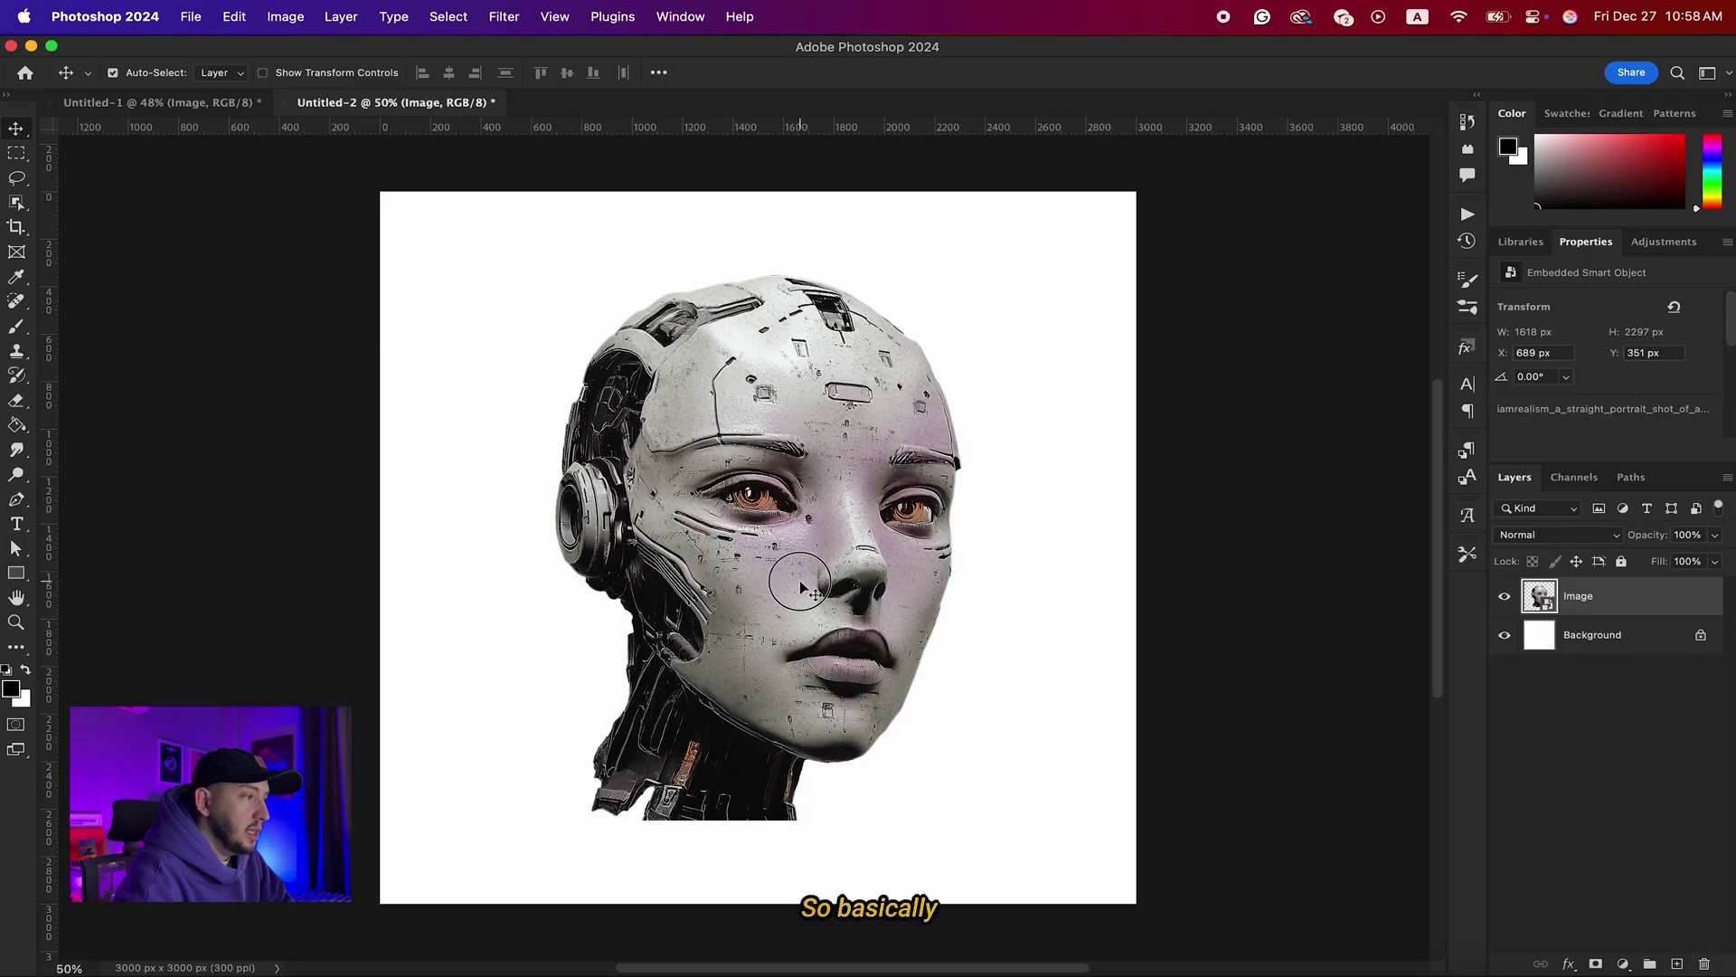
# Nudge the robot head up-left, invert the Background to black, and confirm the slight enlargement
pyautogui.moveTo(811, 586)
pyautogui.mouseDown()
pyautogui.moveTo(773, 542)
pyautogui.moveTo(788, 568)
pyautogui.moveTo(775, 615)
pyautogui.moveTo(800, 562)
pyautogui.moveTo(800, 586)
pyautogui.mouseUp()
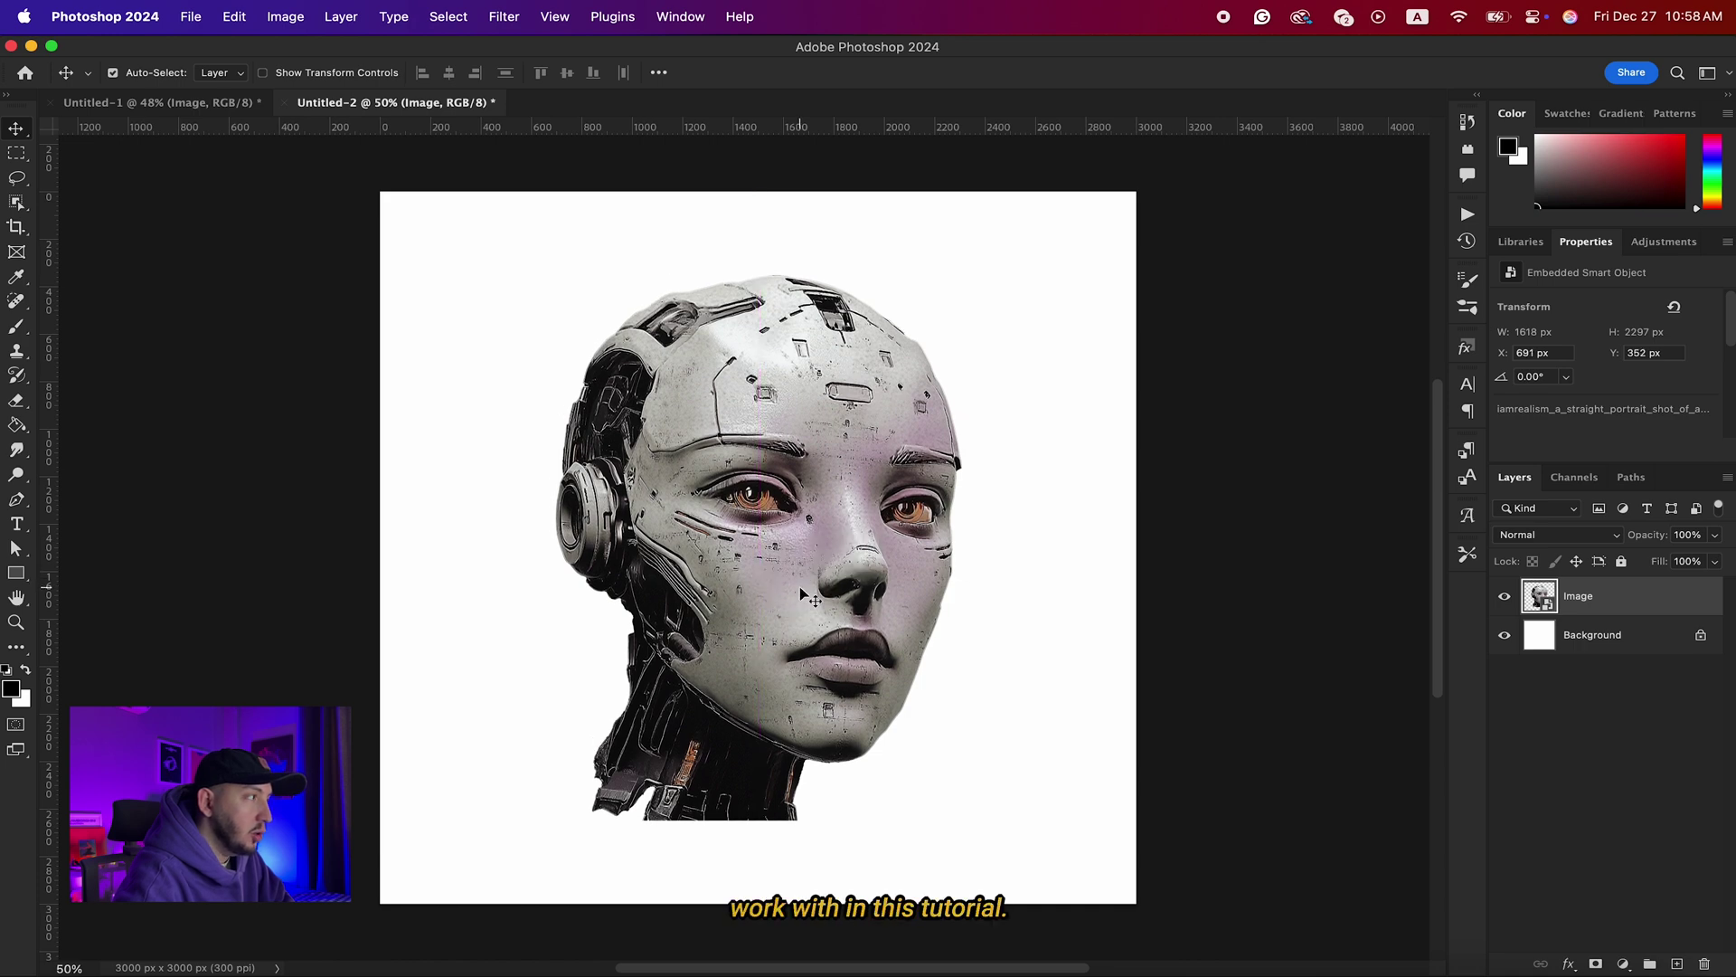
pyautogui.click(1610, 637)
pyautogui.click(1614, 634)
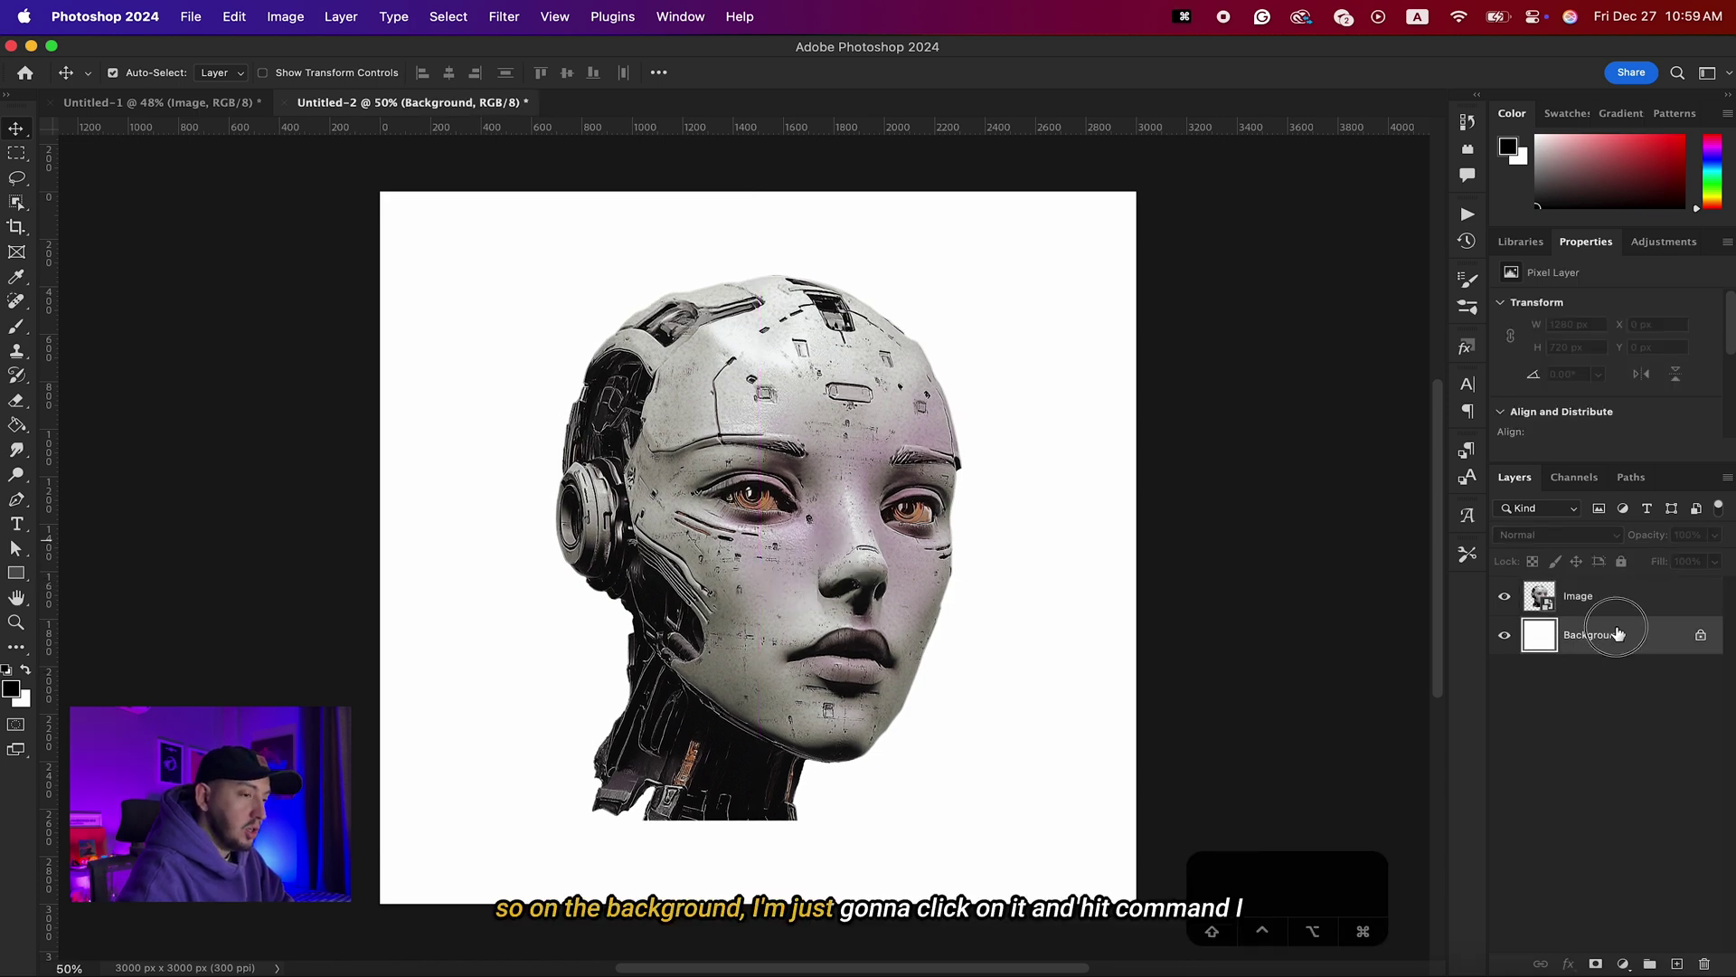
pyautogui.press('super+i')
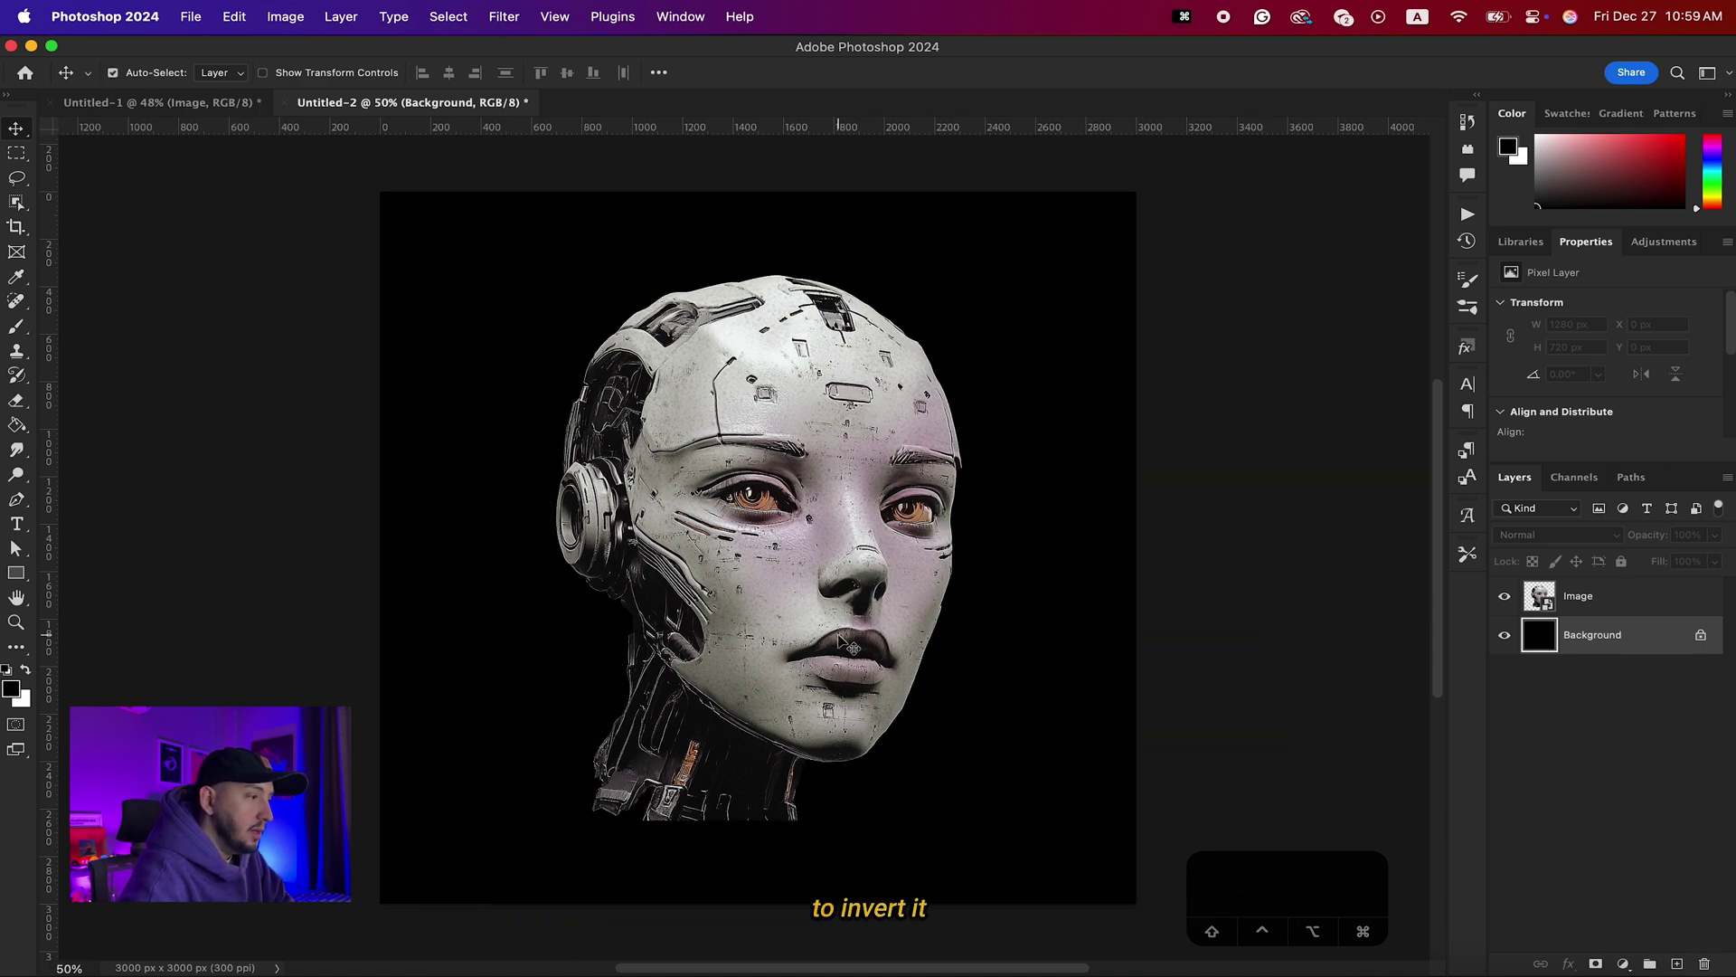
pyautogui.press('Return')
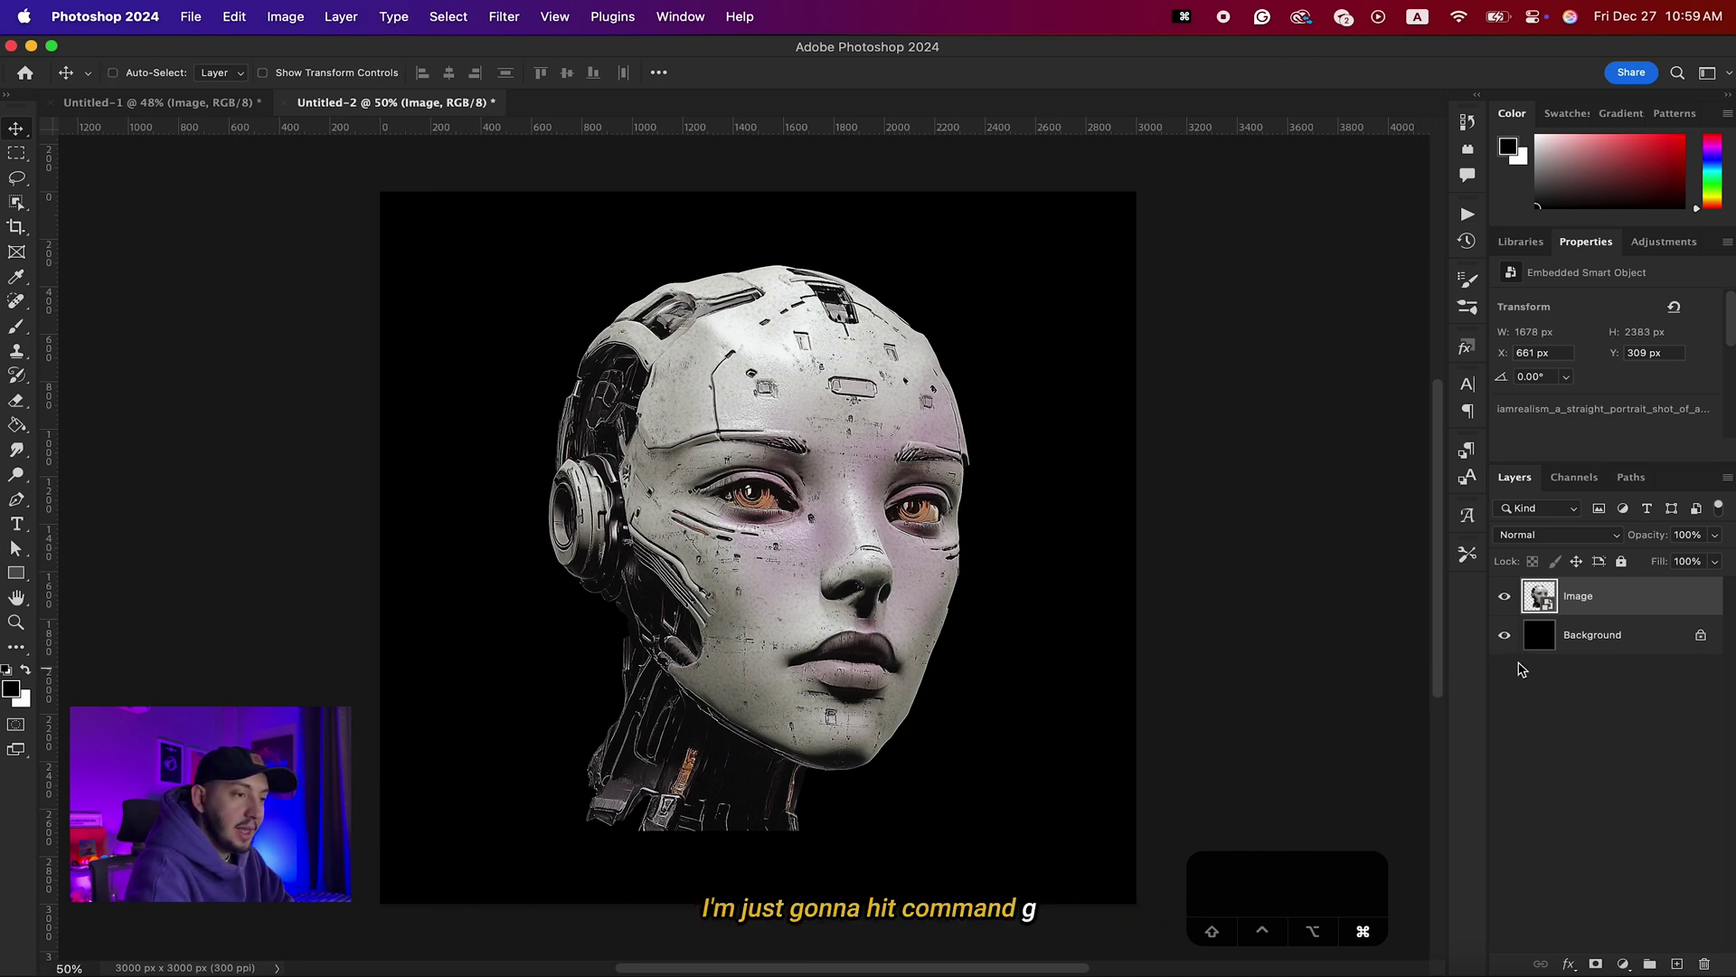
# Group the Image layer and rename the group 'Effect 1'
pyautogui.press('super+g')
pyautogui.doubleClick(1579, 588)
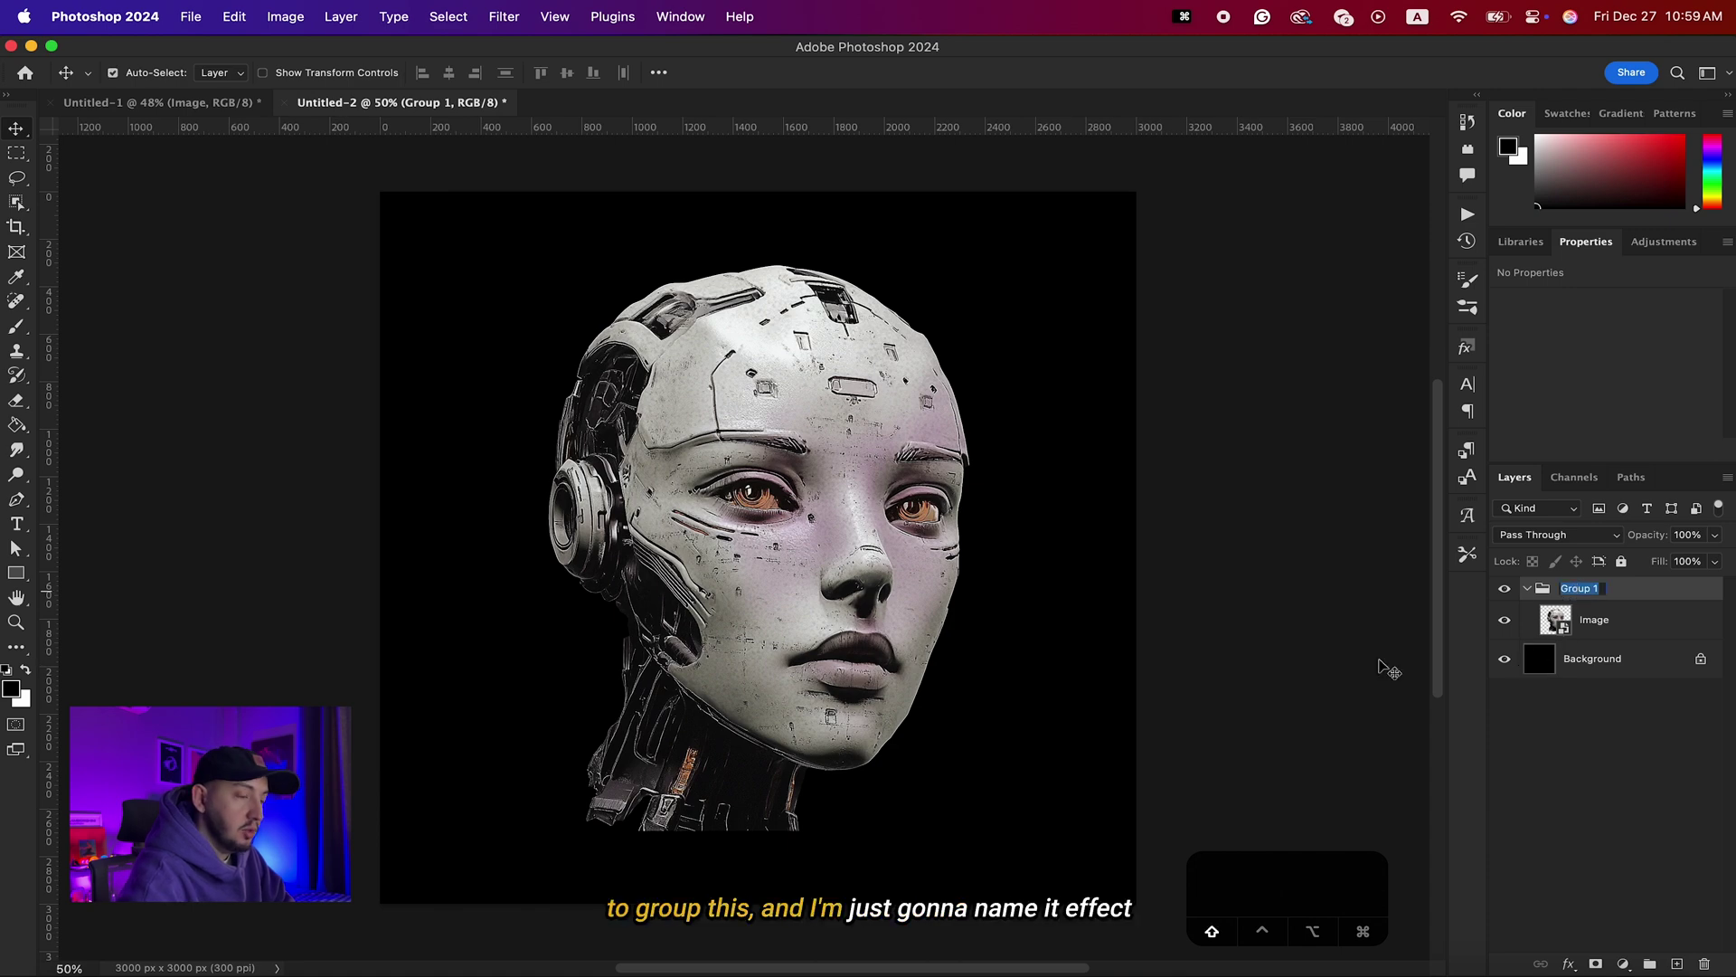
pyautogui.write('Effect 1')
pyautogui.press('Return')
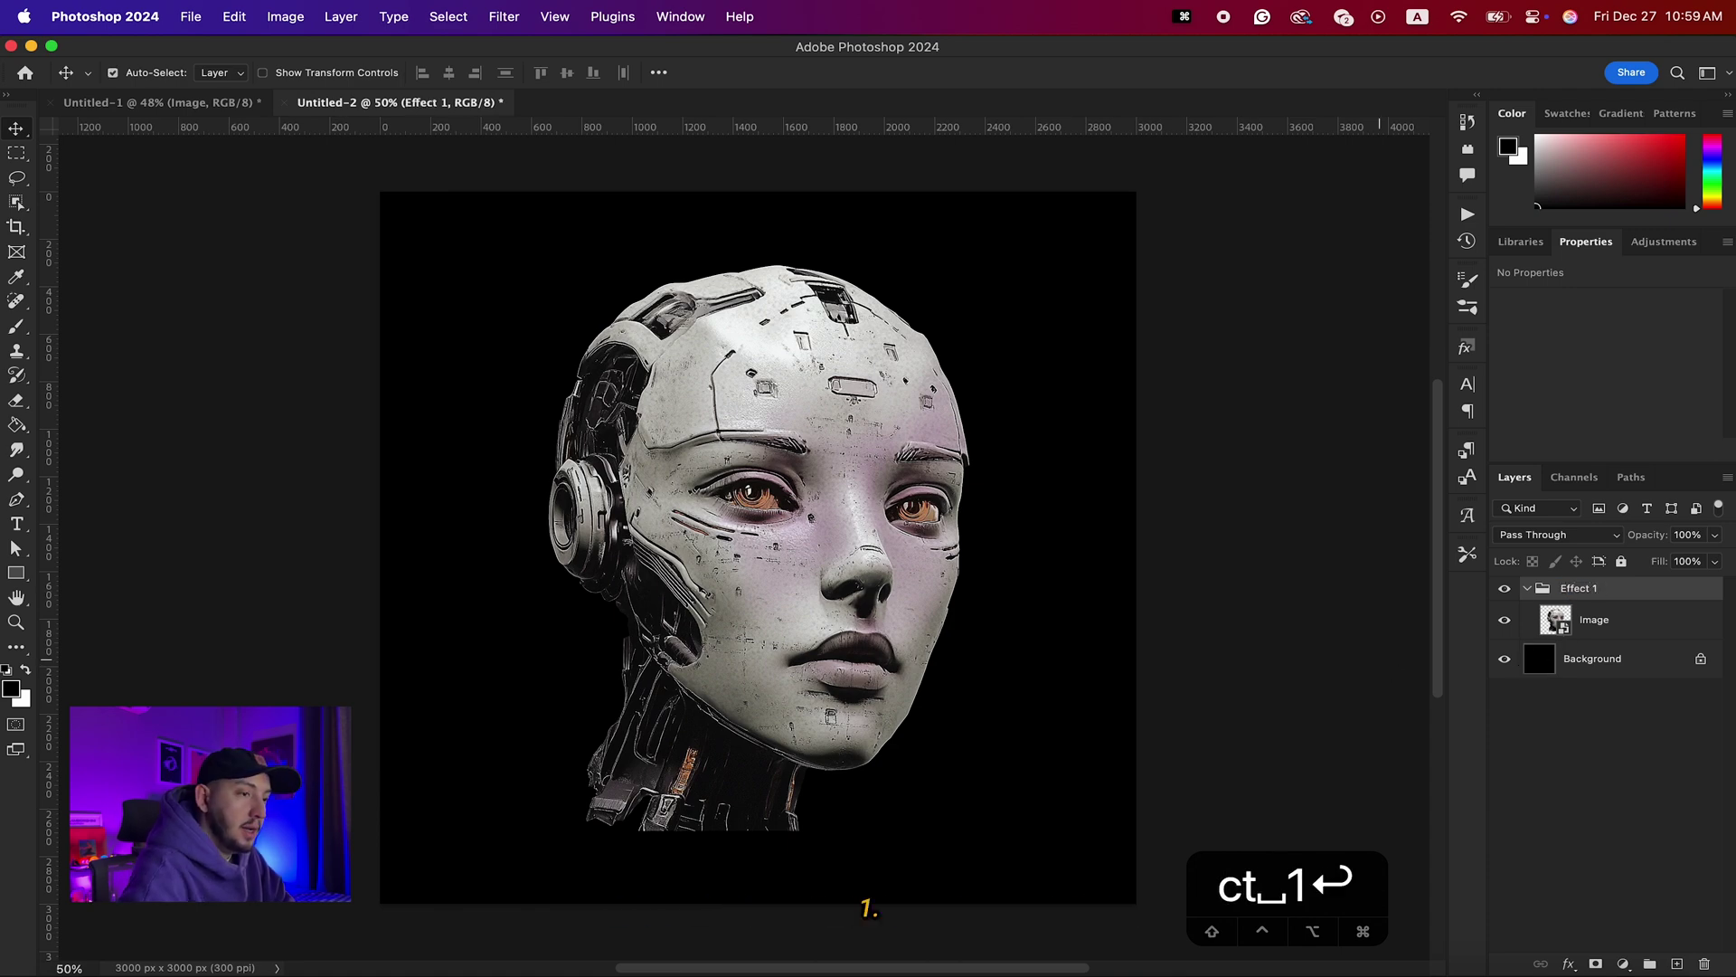
# Apply a Camera Raw Filter to the Image layer with Texture +92 and Clarity +86
pyautogui.click(1583, 622)
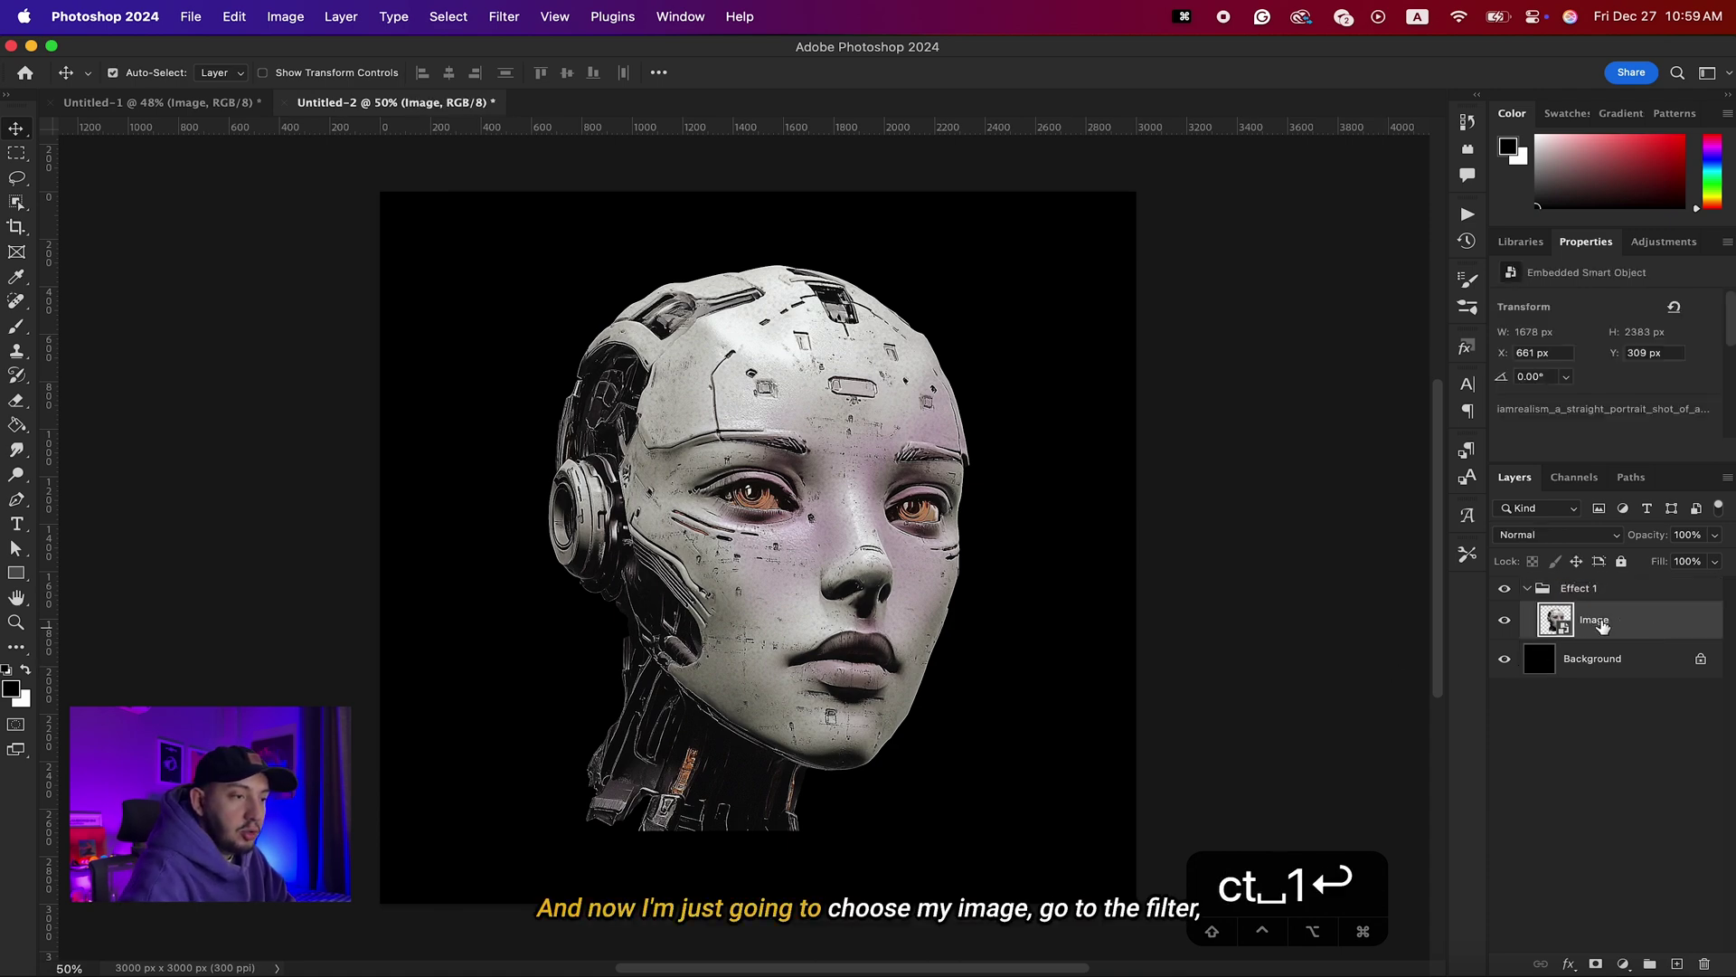
pyautogui.click(505, 17)
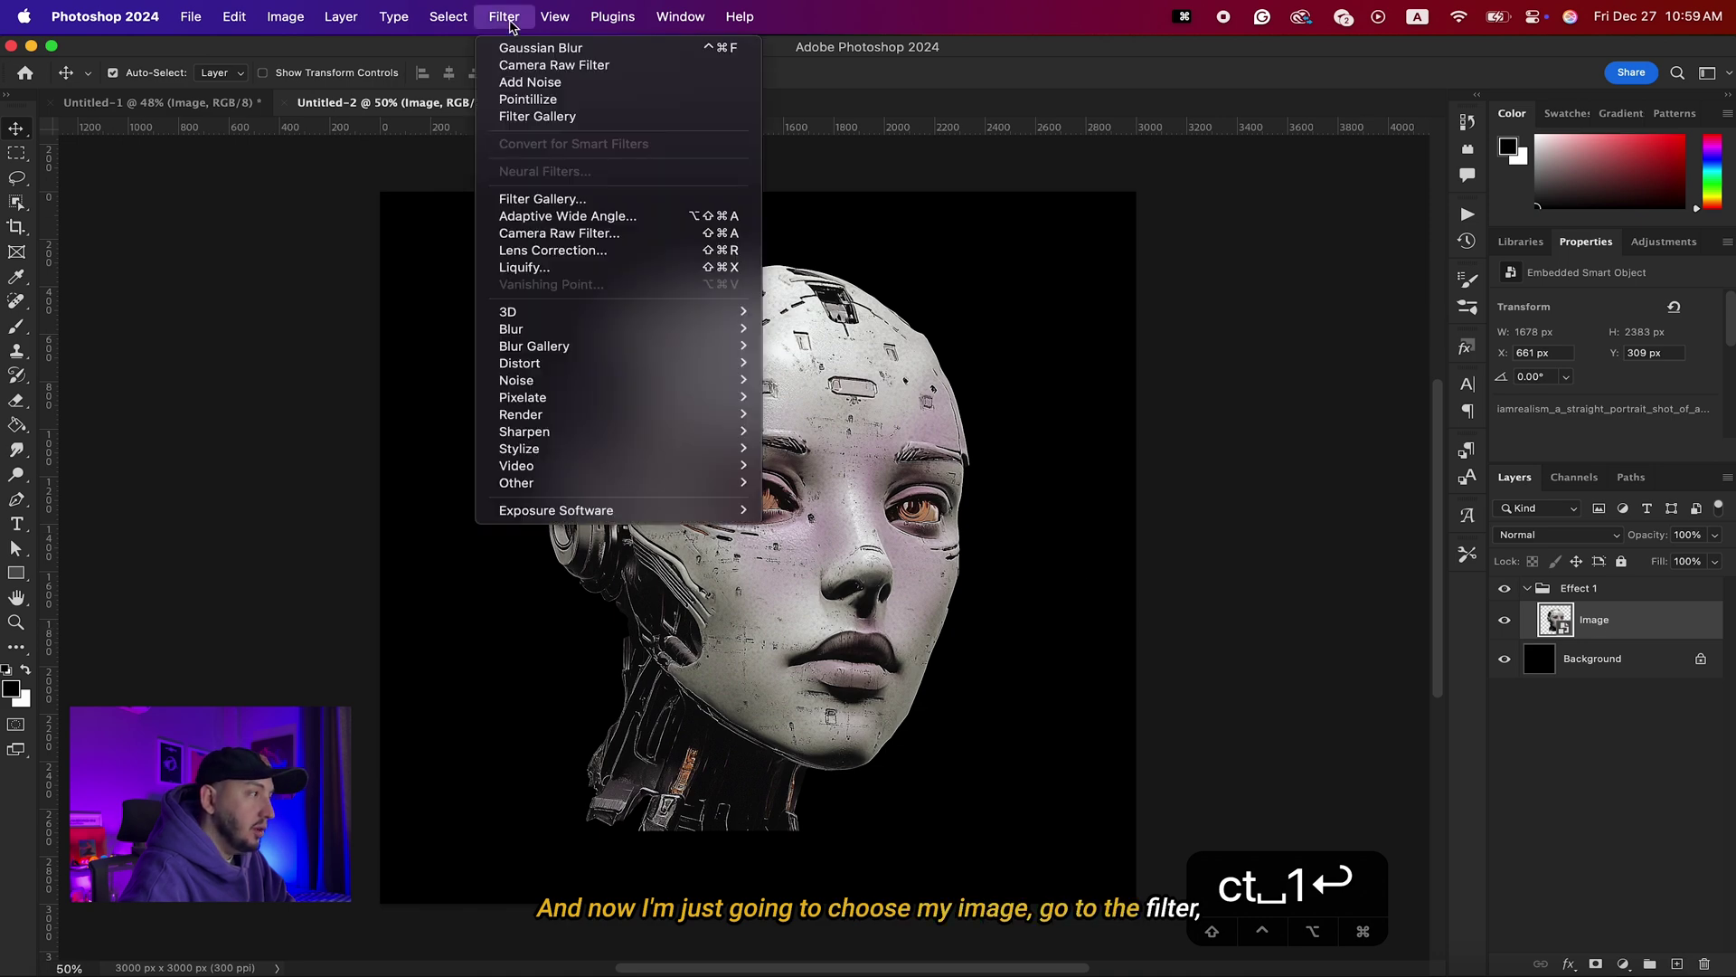
pyautogui.click(570, 233)
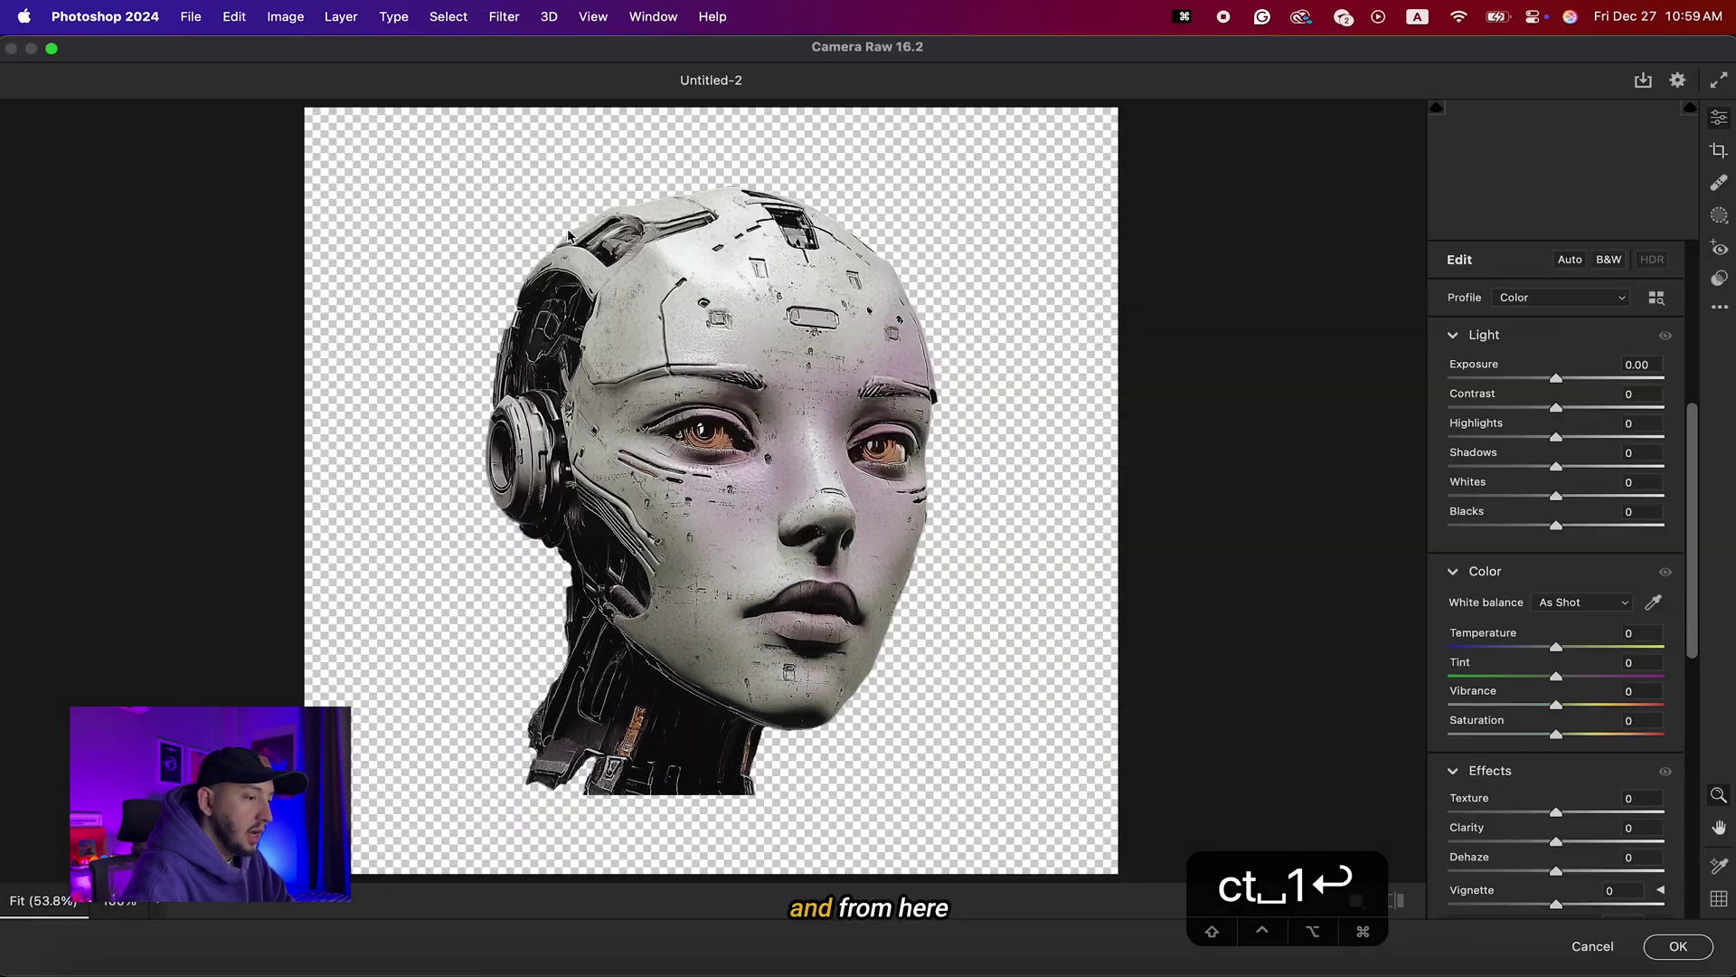
pyautogui.moveTo(1556, 811); pyautogui.dragTo(1657, 819)
pyautogui.click(766, 438)
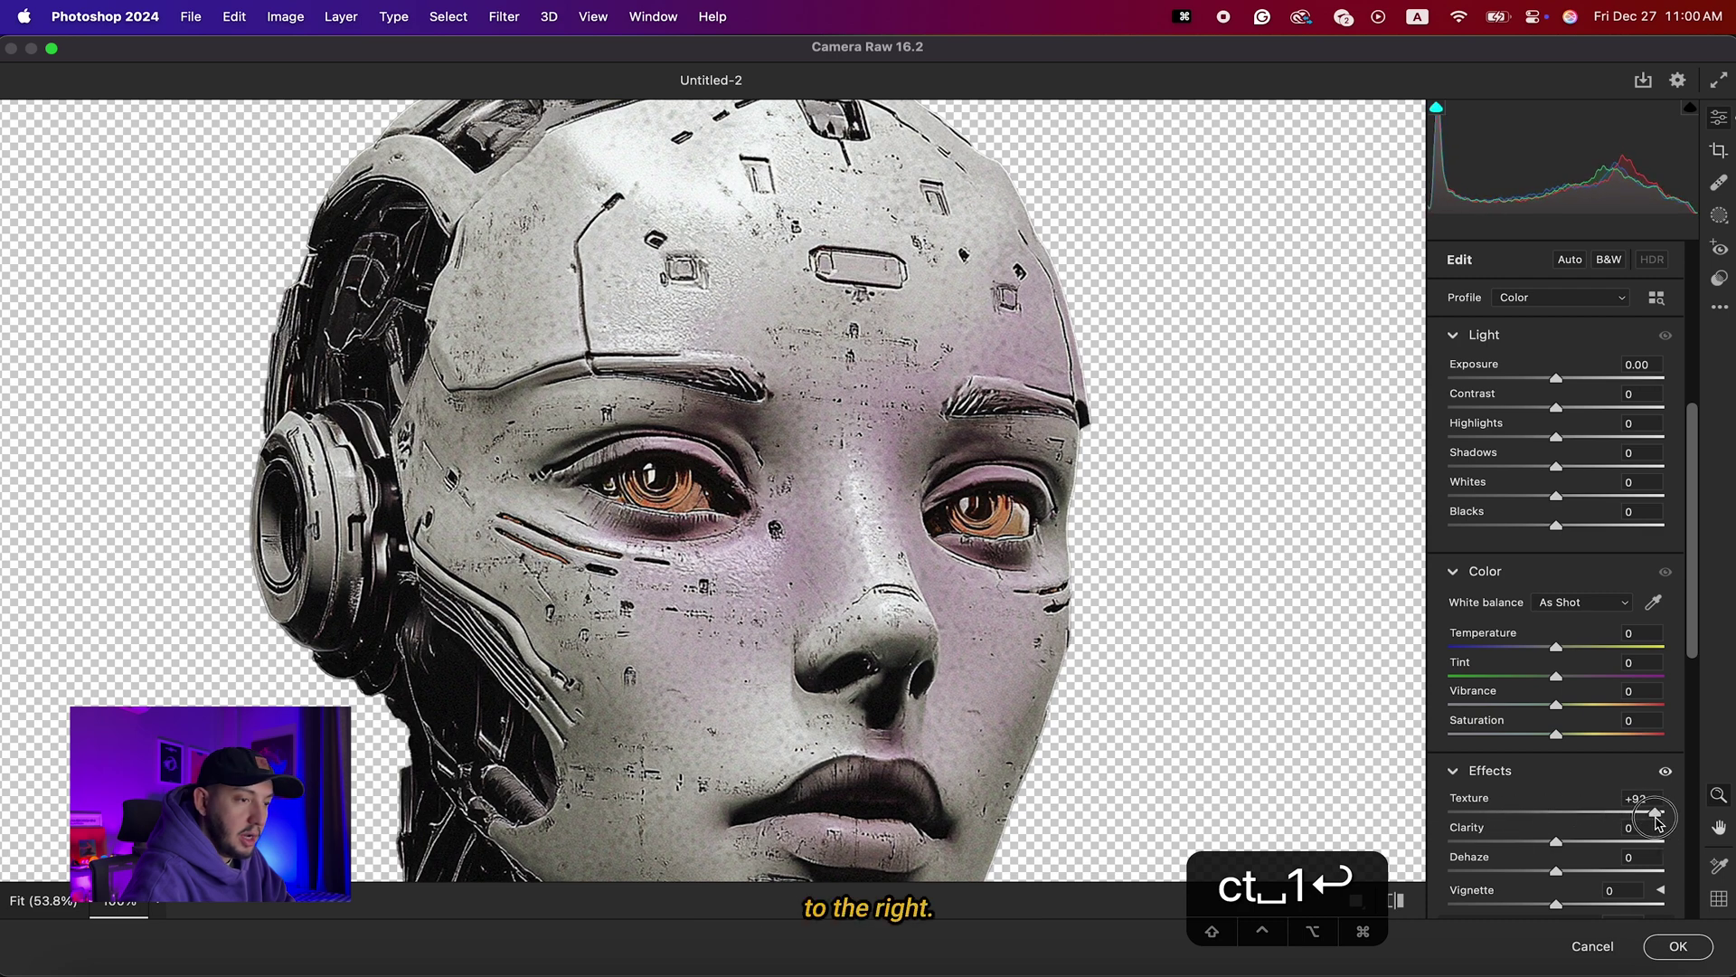
pyautogui.moveTo(1557, 840); pyautogui.dragTo(1651, 845)
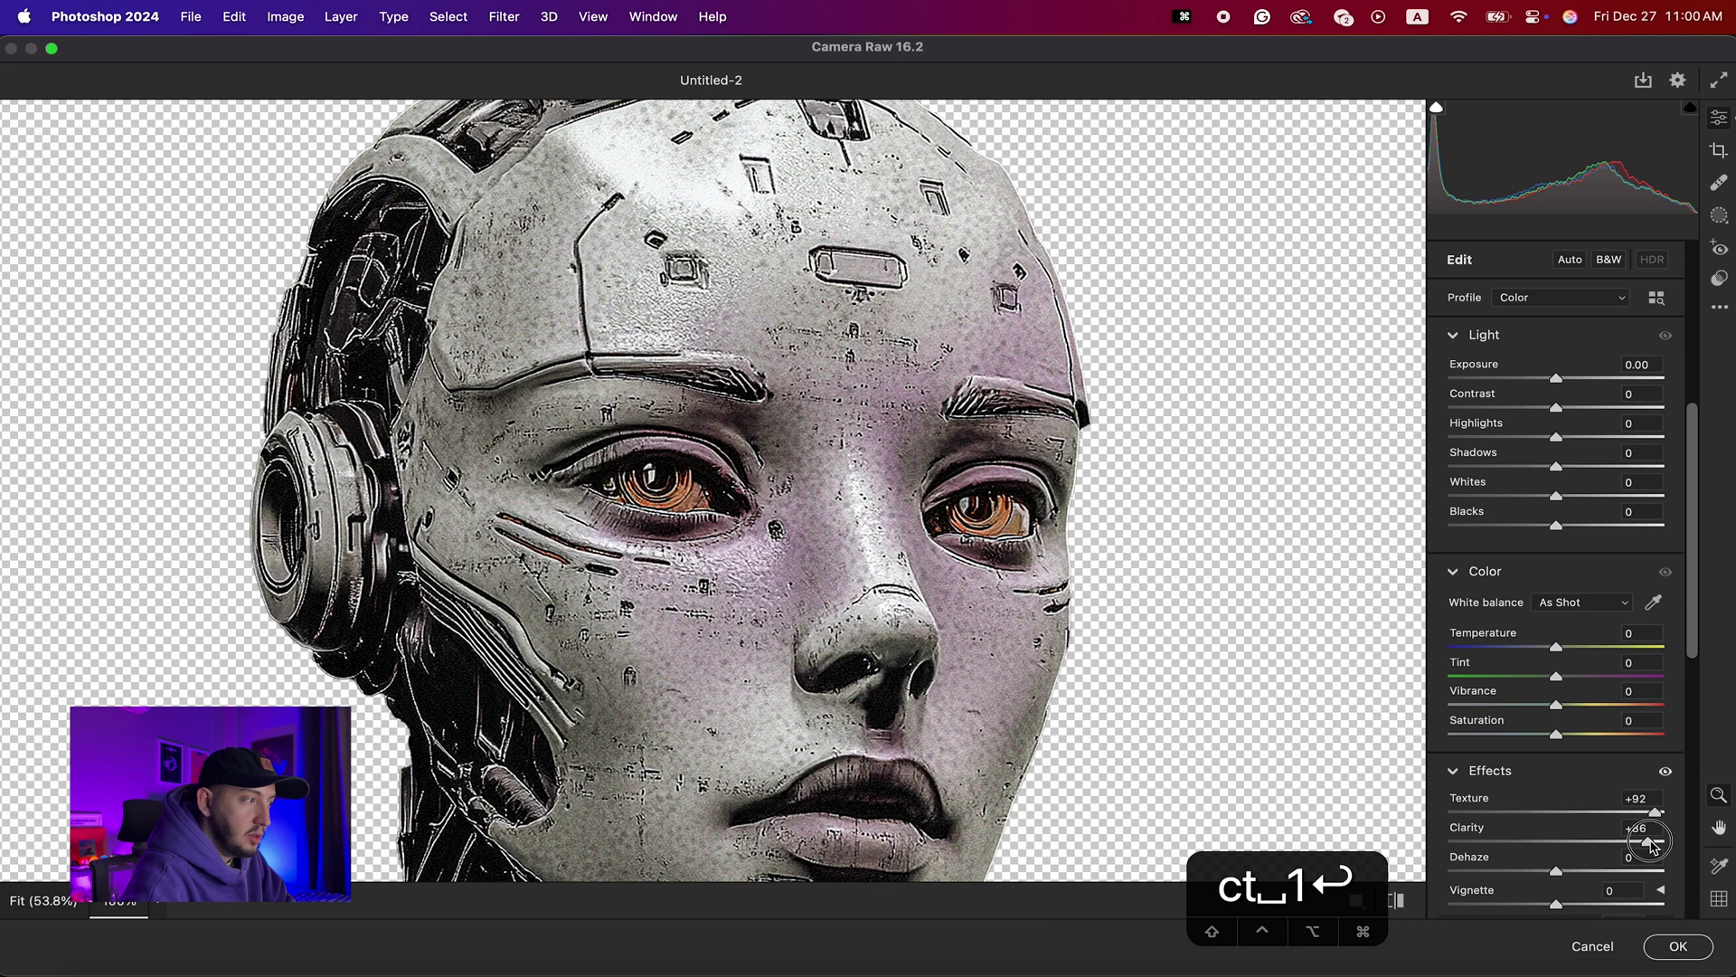
pyautogui.click(1679, 946)
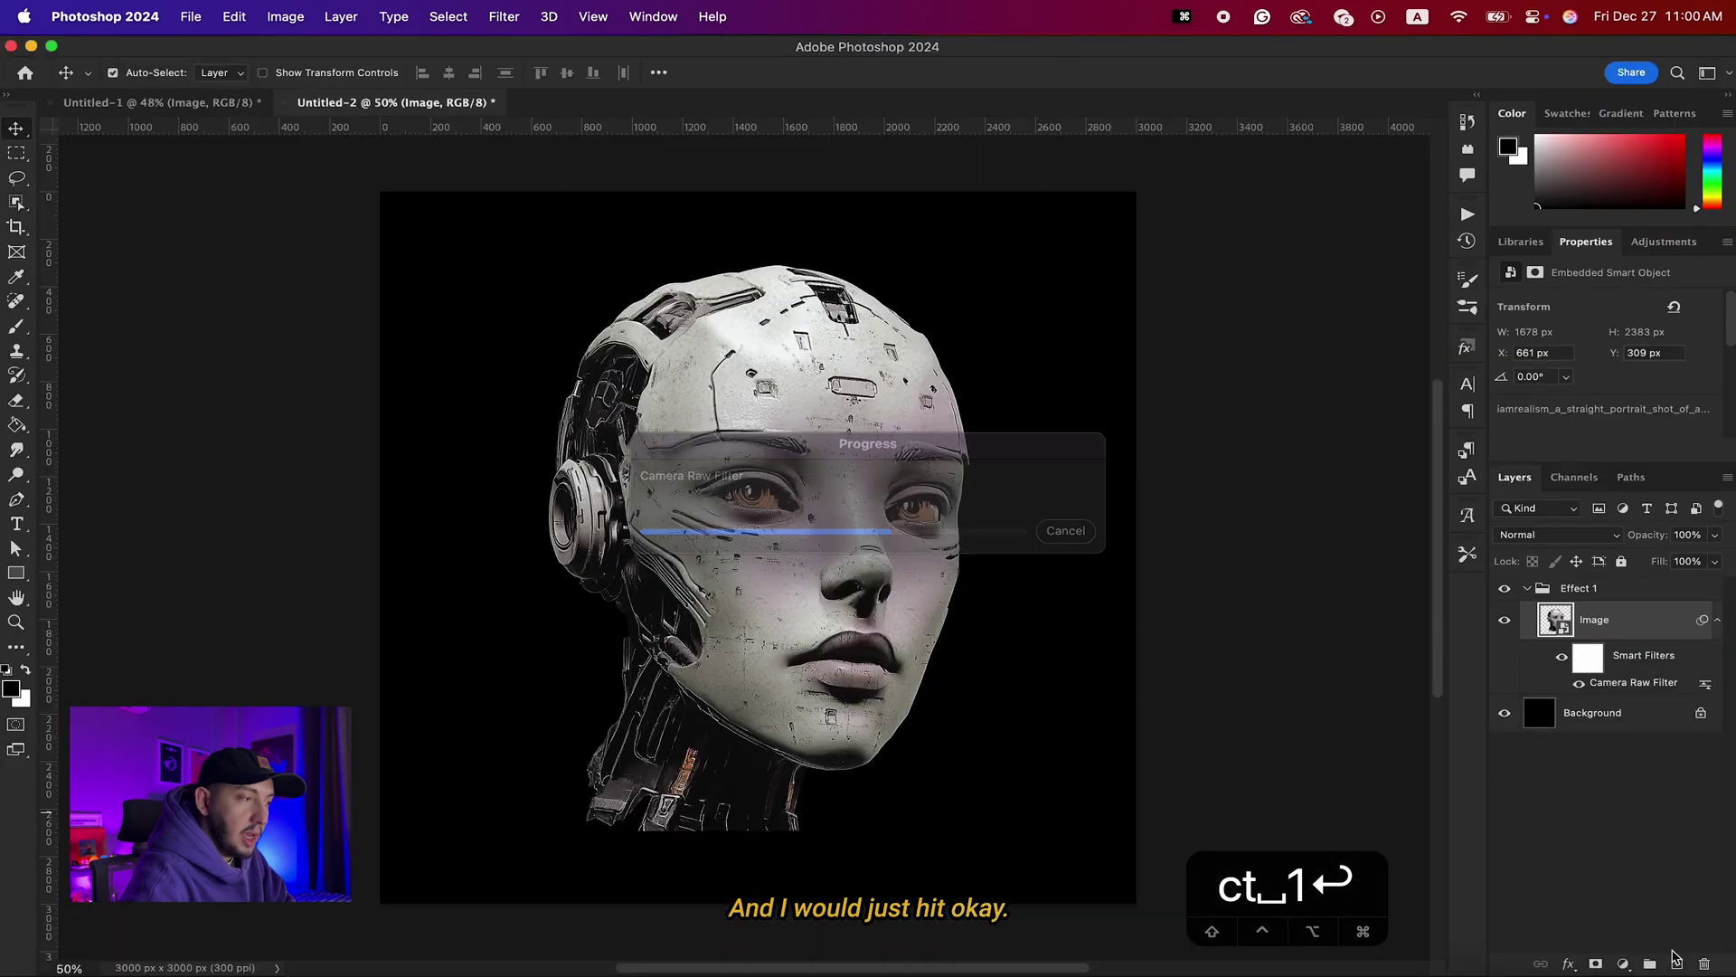
# Add a Threshold 1 adjustment layer at level 128, hide the Camera Raw filter, and zoom in
pyautogui.click(1623, 964)
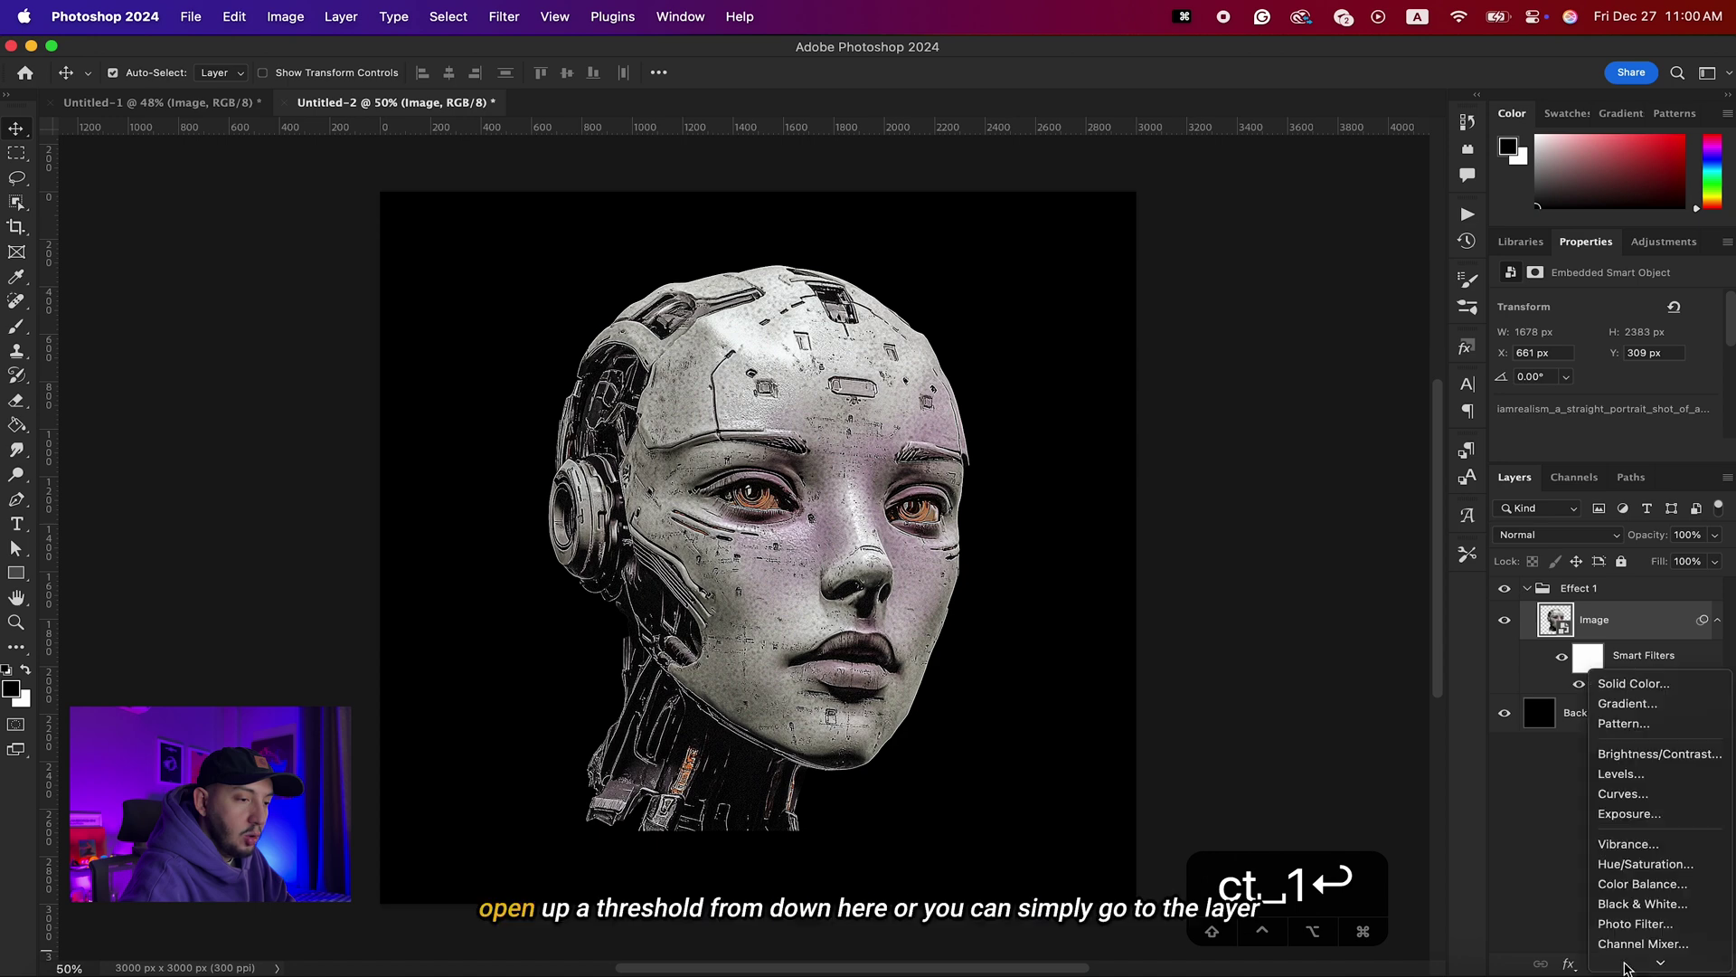
pyautogui.press('Escape')
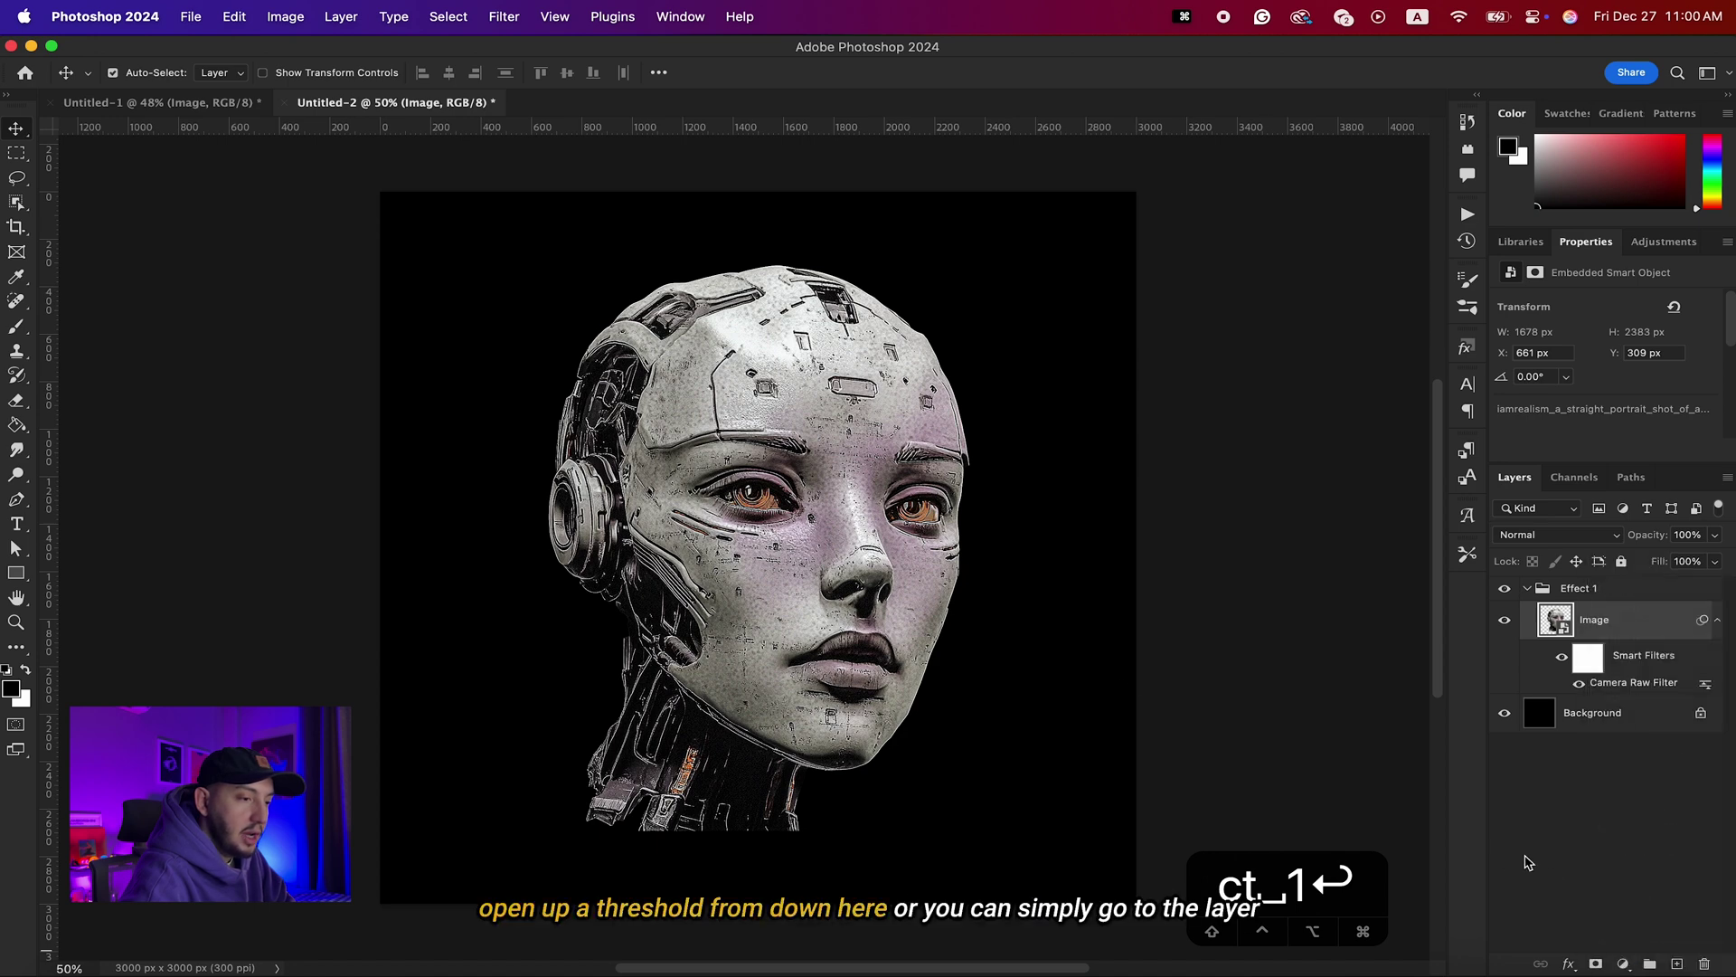
pyautogui.click(341, 16)
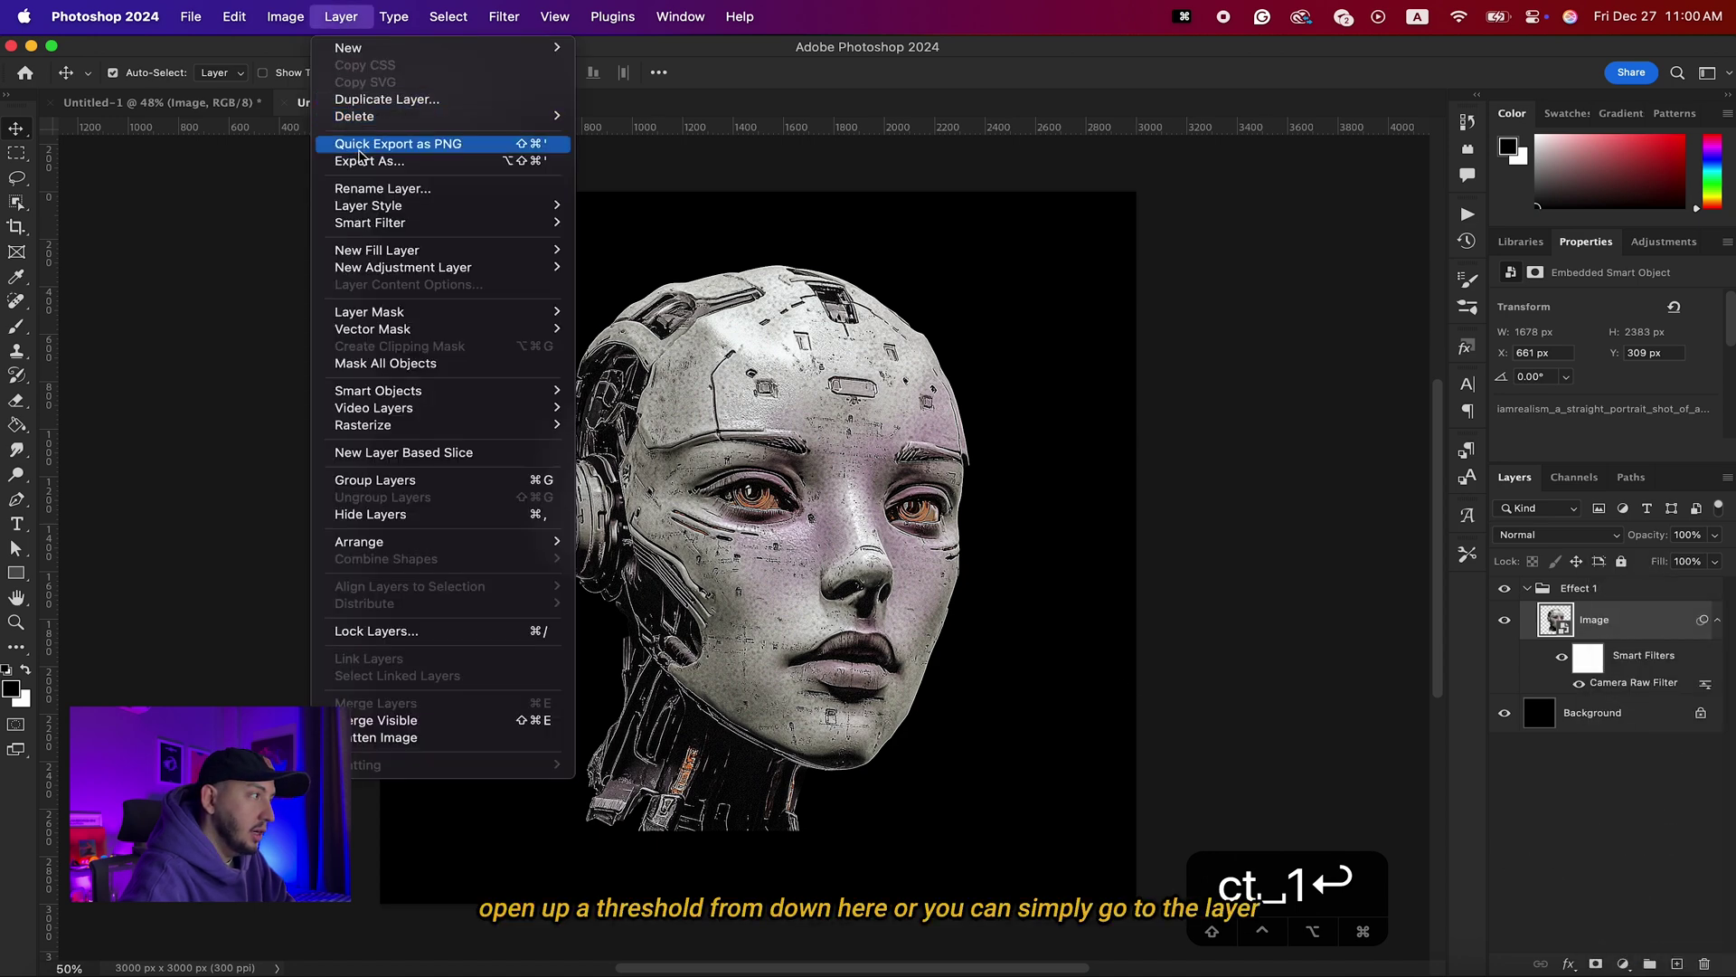
pyautogui.moveTo(452, 267)
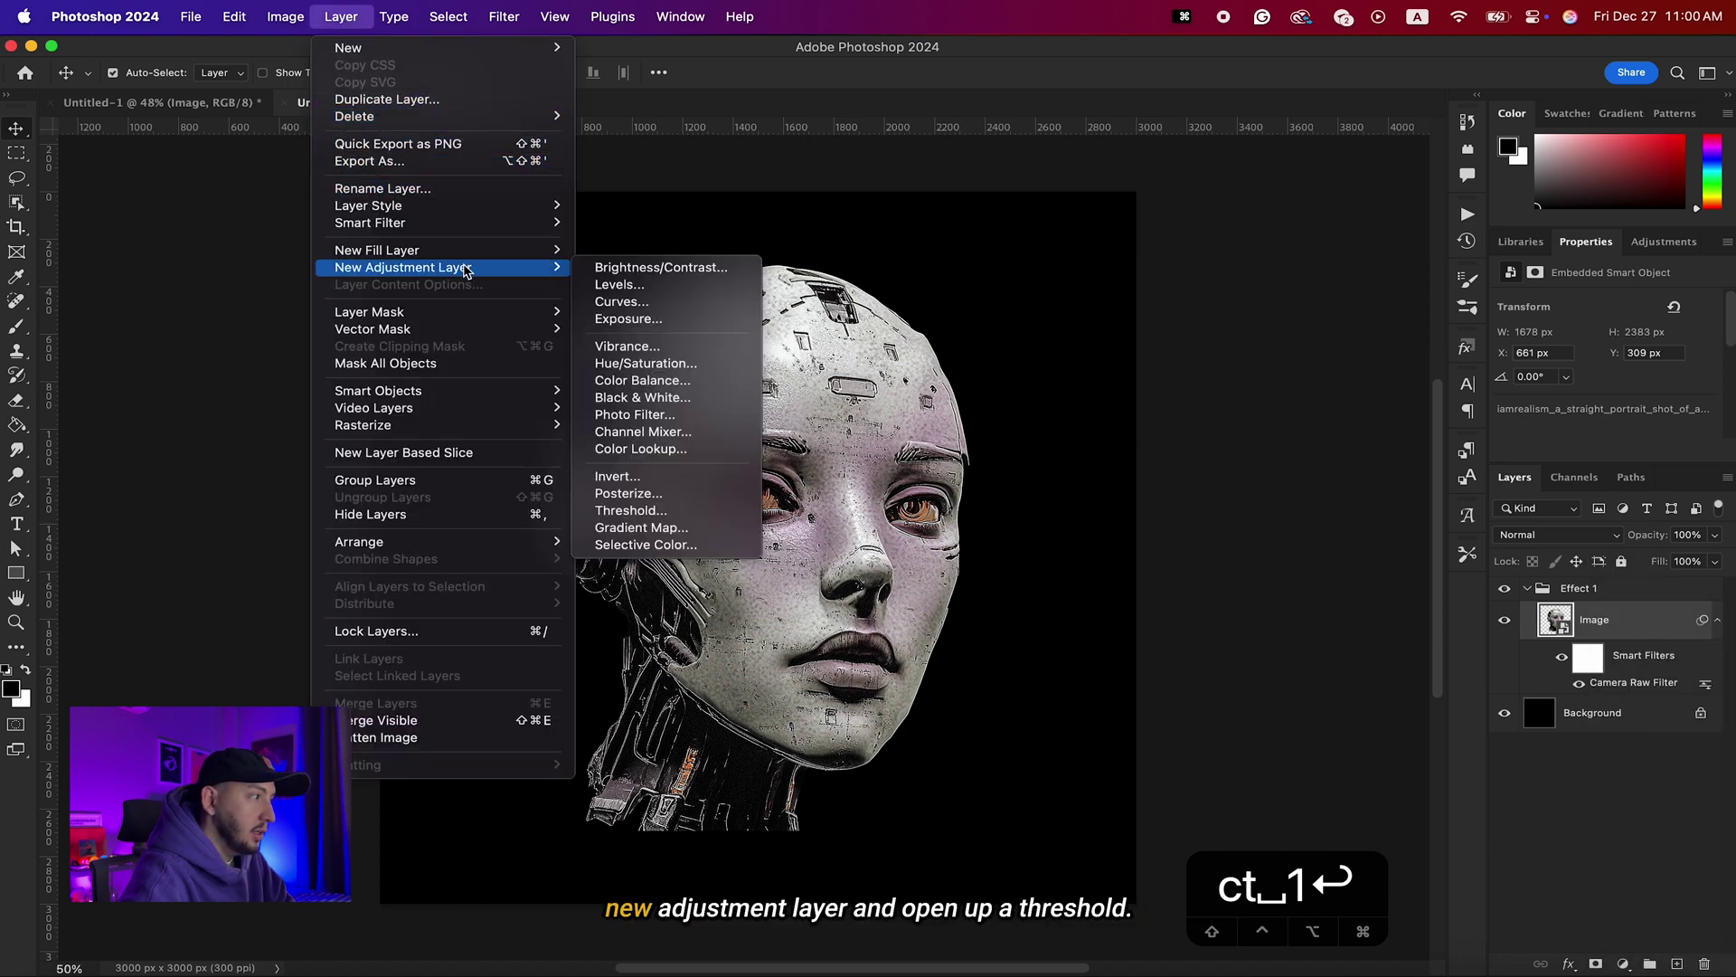
pyautogui.click(633, 510)
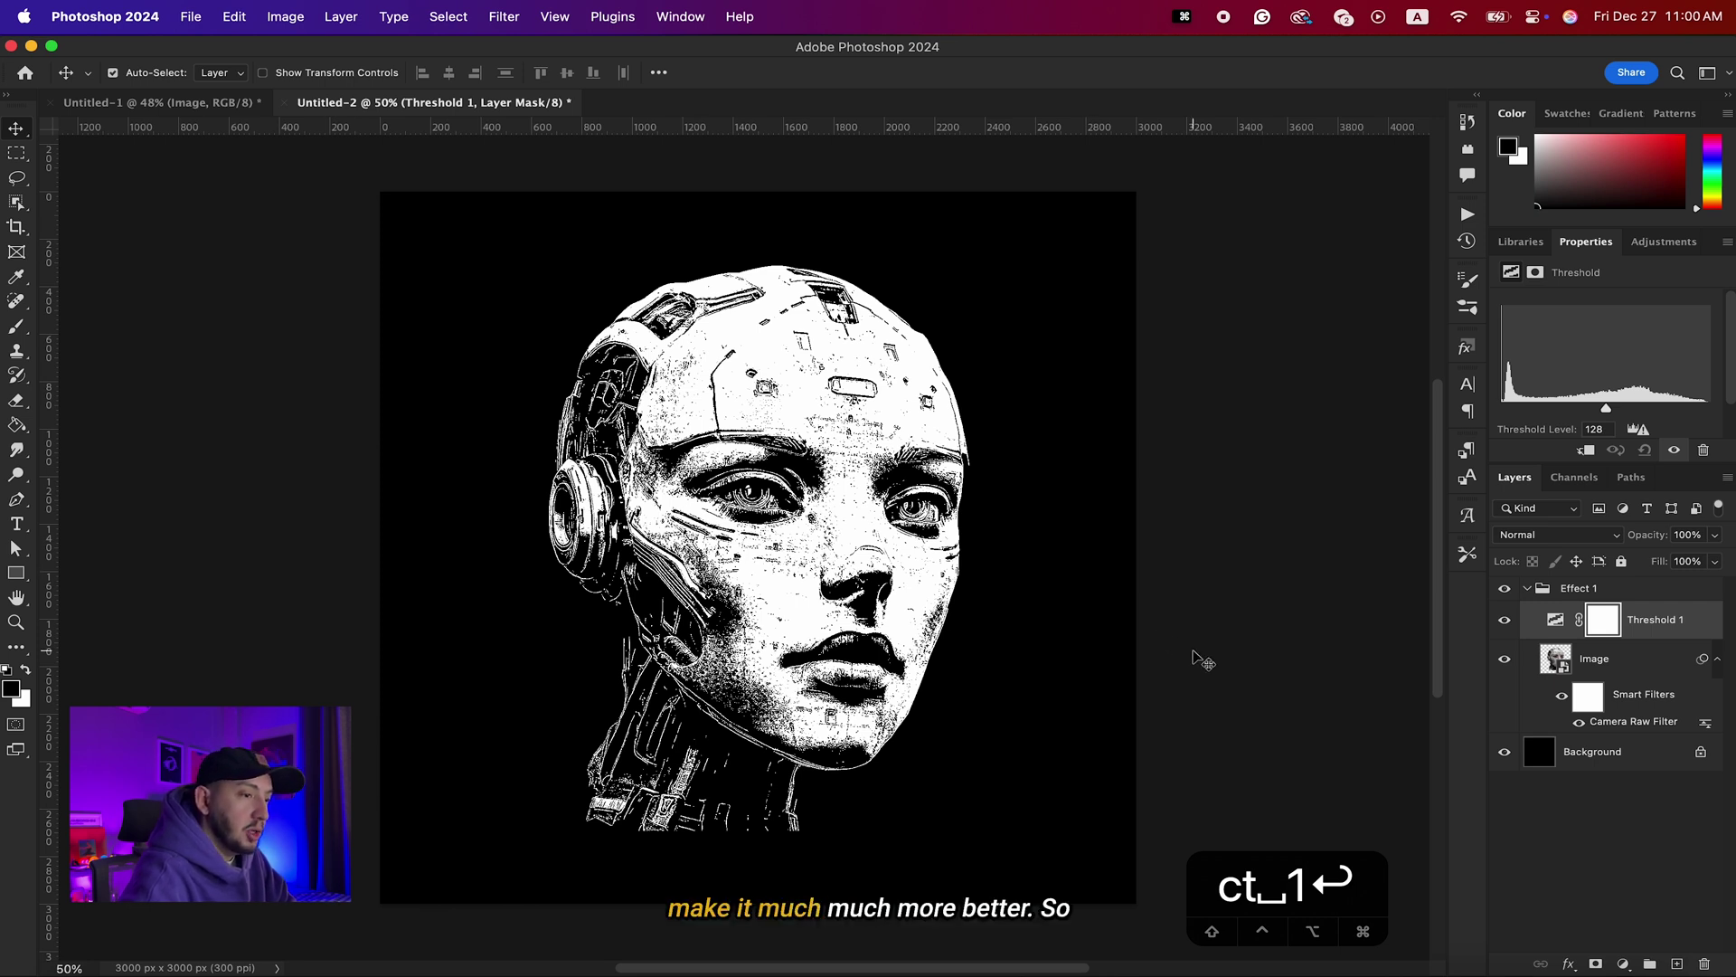
pyautogui.click(1578, 726)
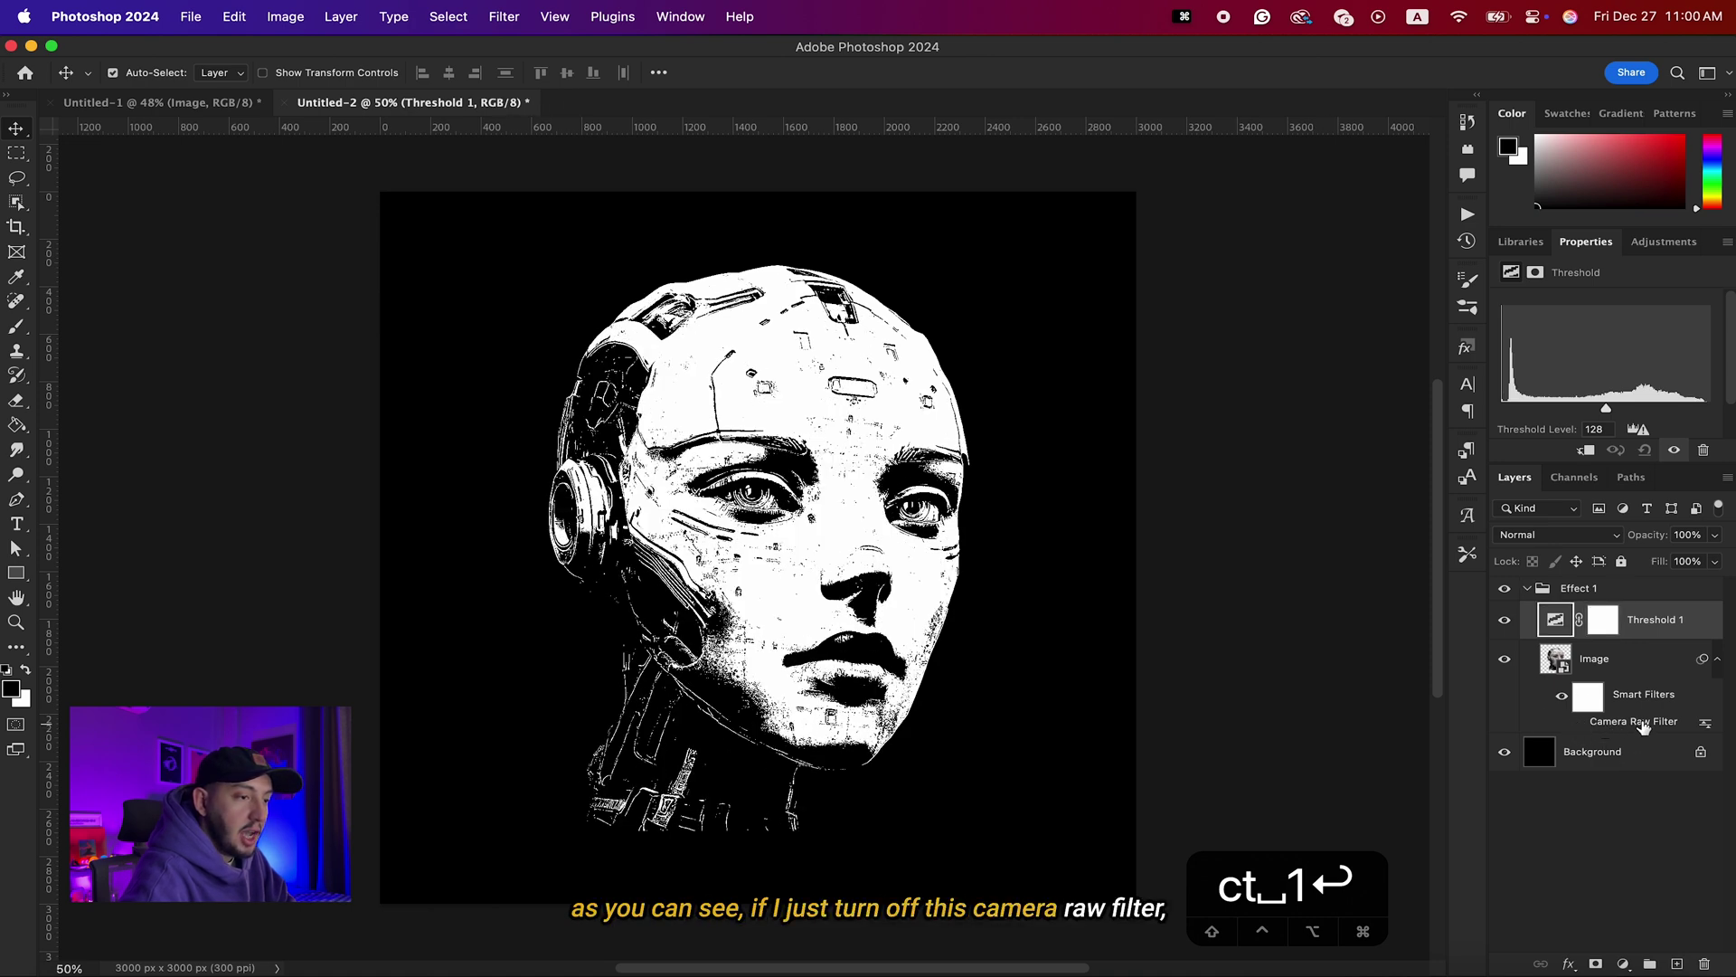
pyautogui.press('super+equal')
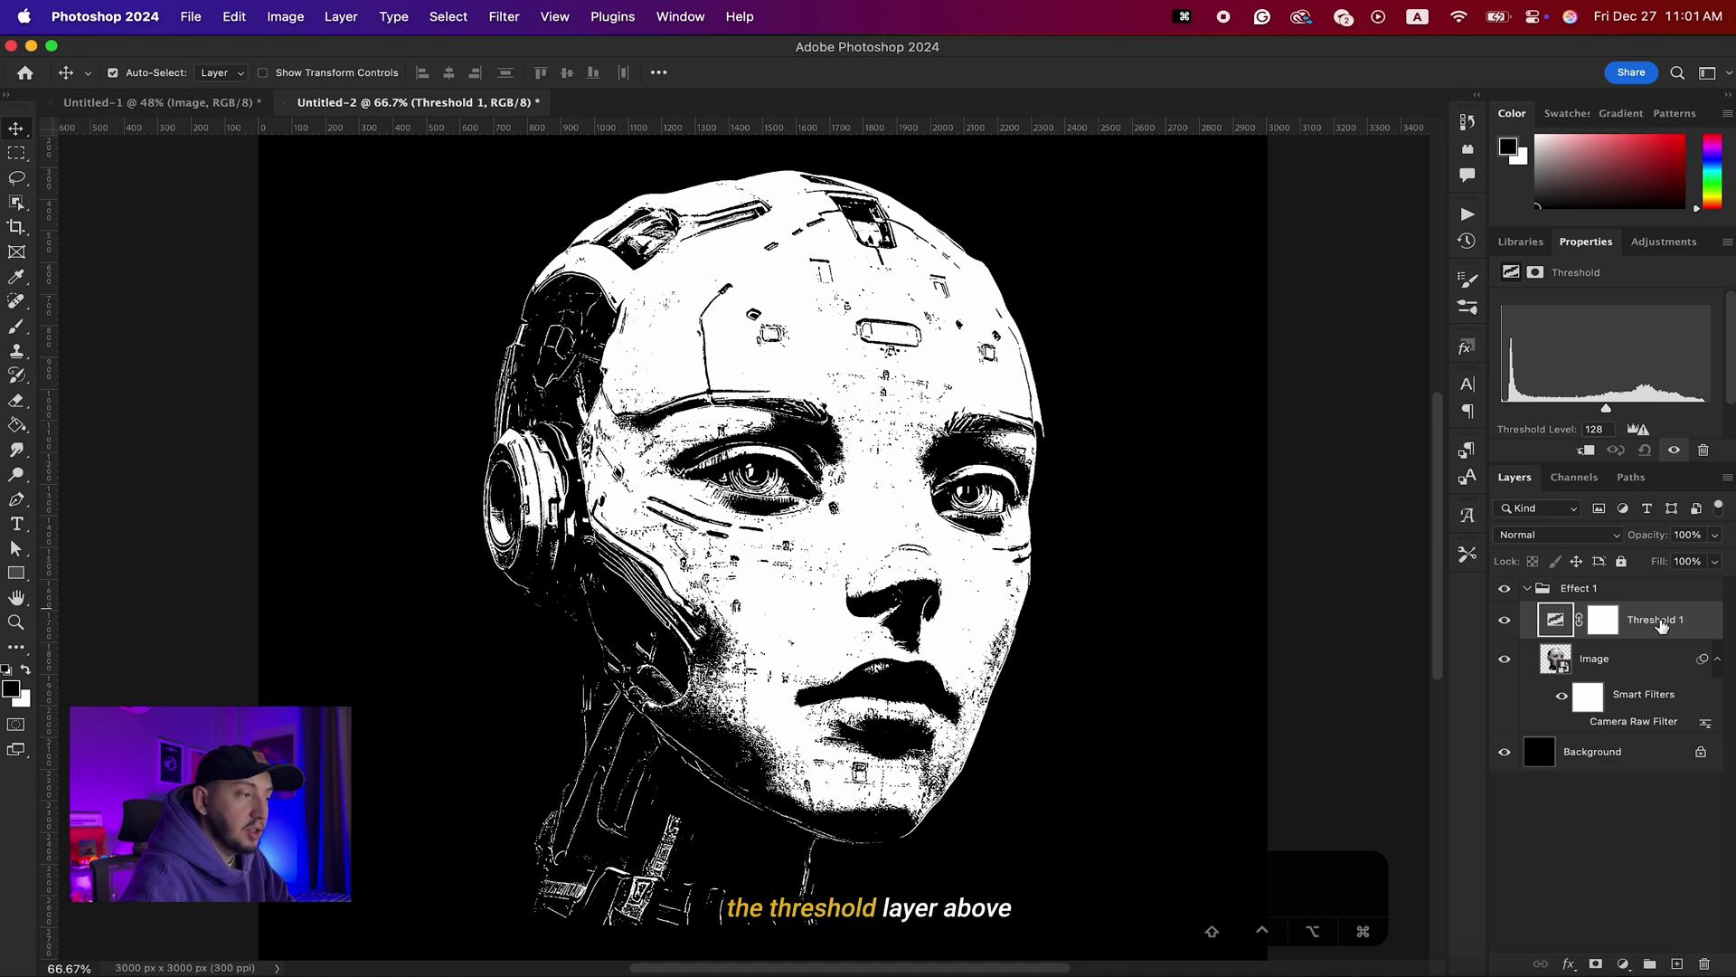
# Re-enable the Camera Raw Filter, Option-drag it to make a second copy, and zoom out
pyautogui.click(1579, 724)
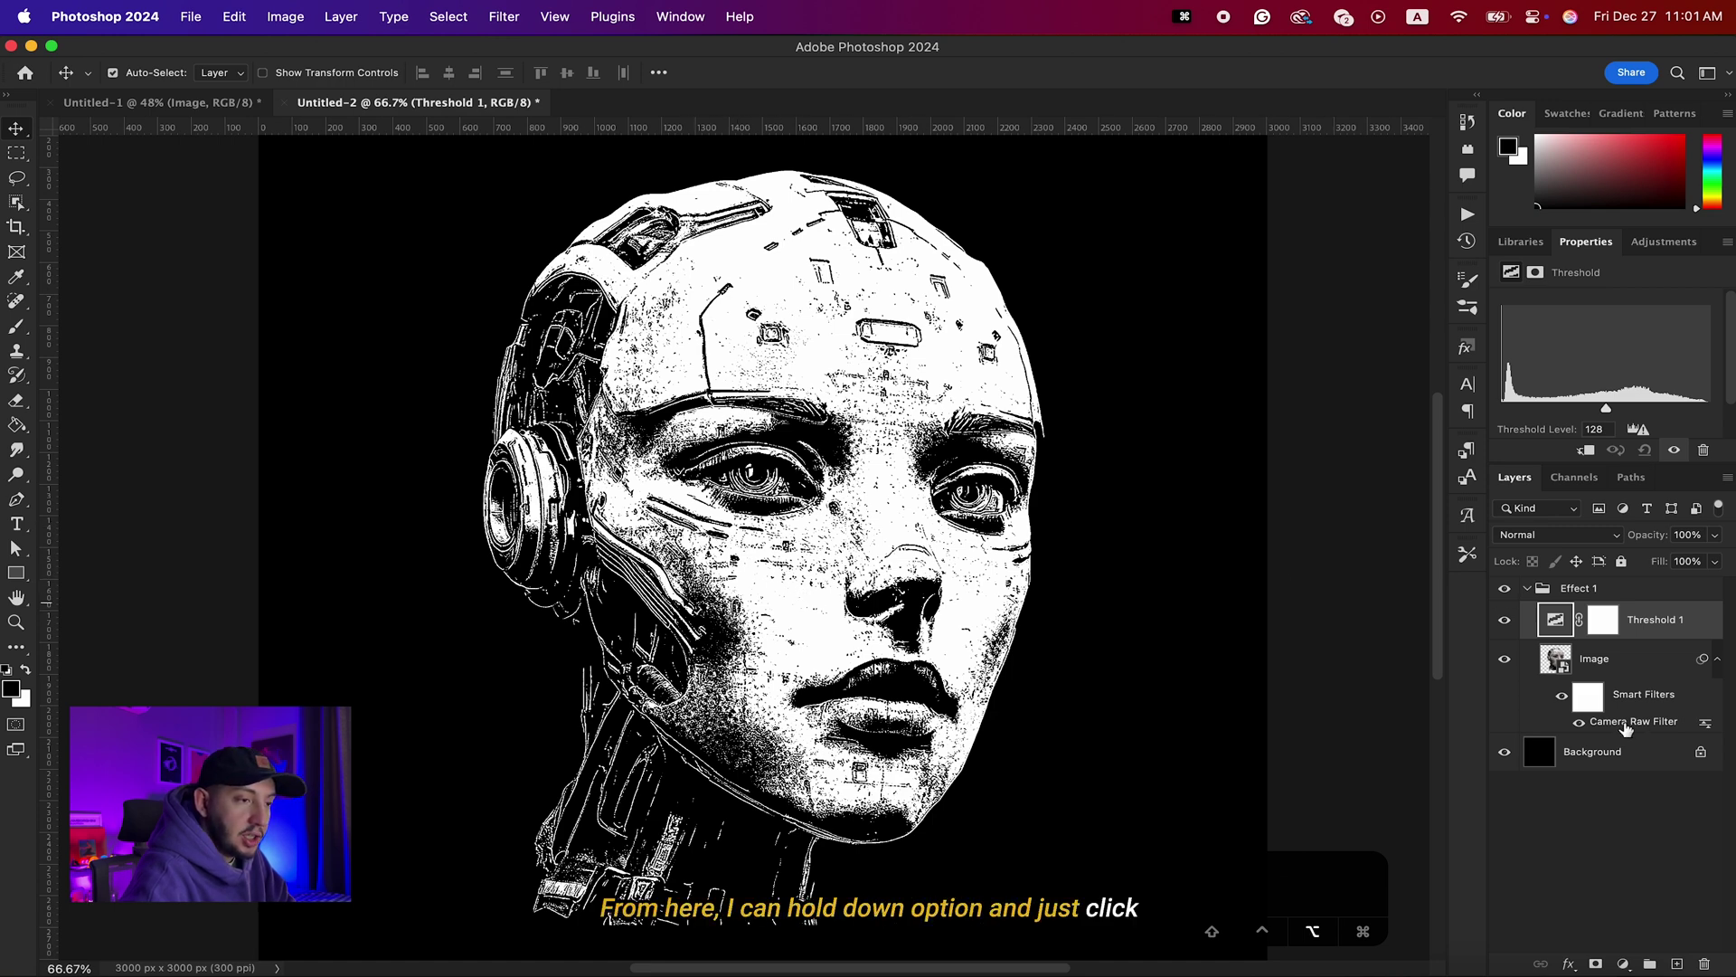
pyautogui.moveTo(1626, 728); pyautogui.dragTo(1626, 714)
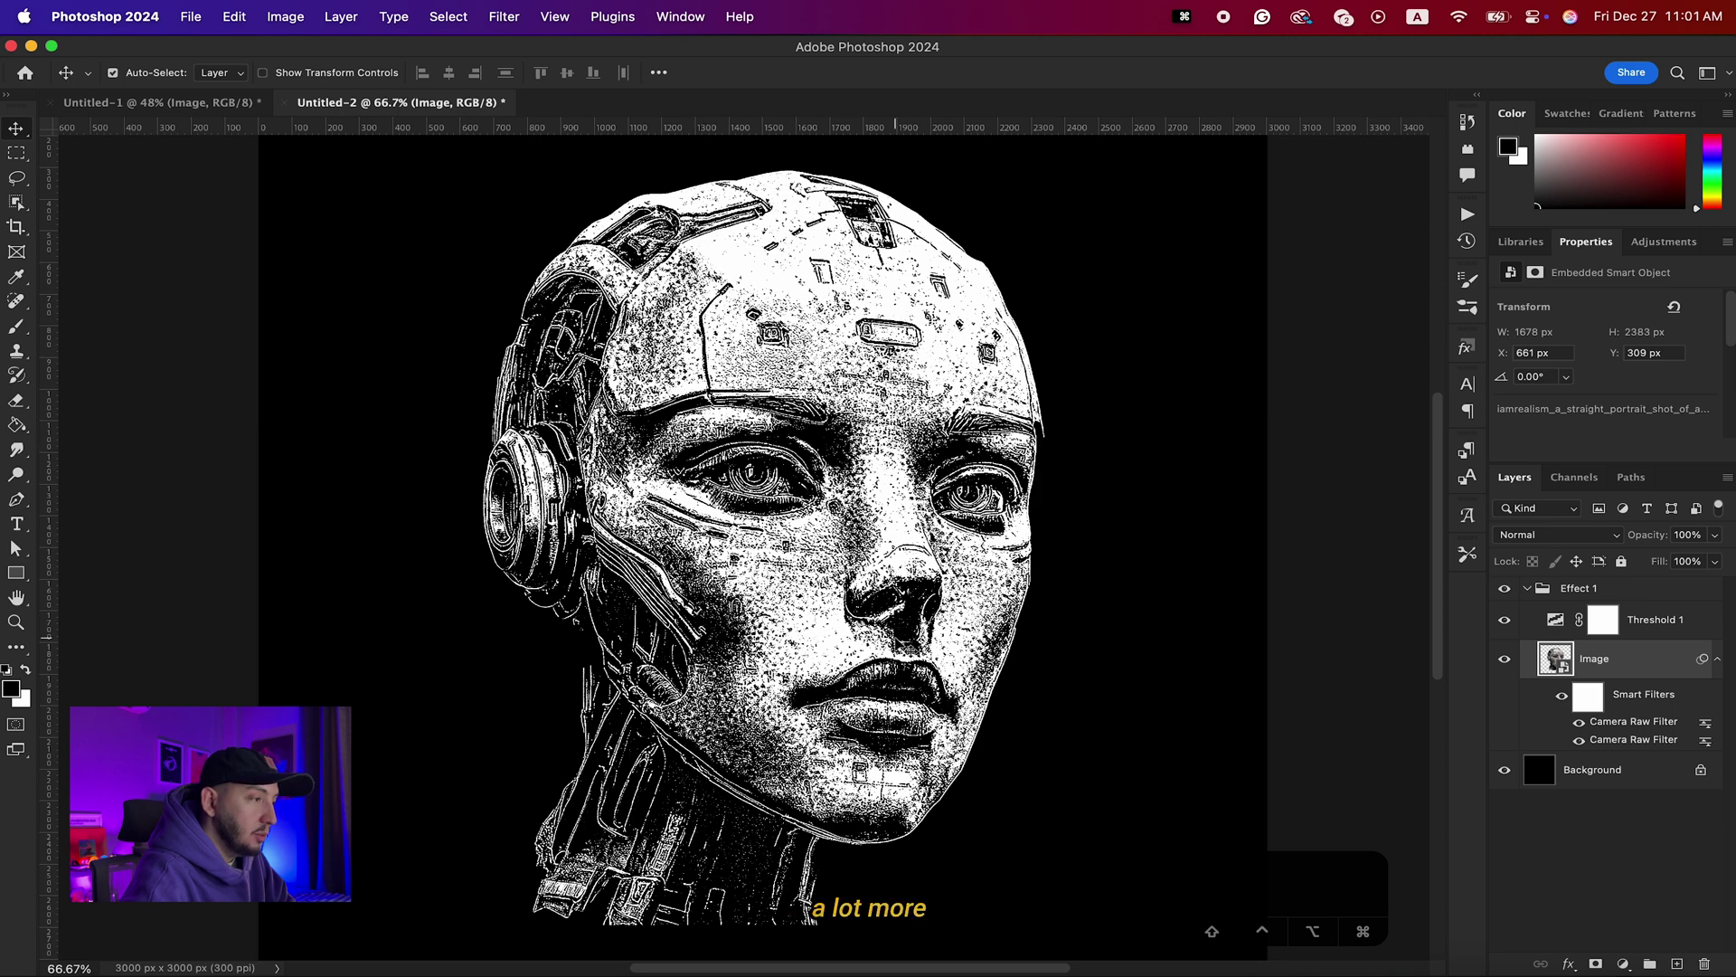
pyautogui.scroll(-1, 733, 588)
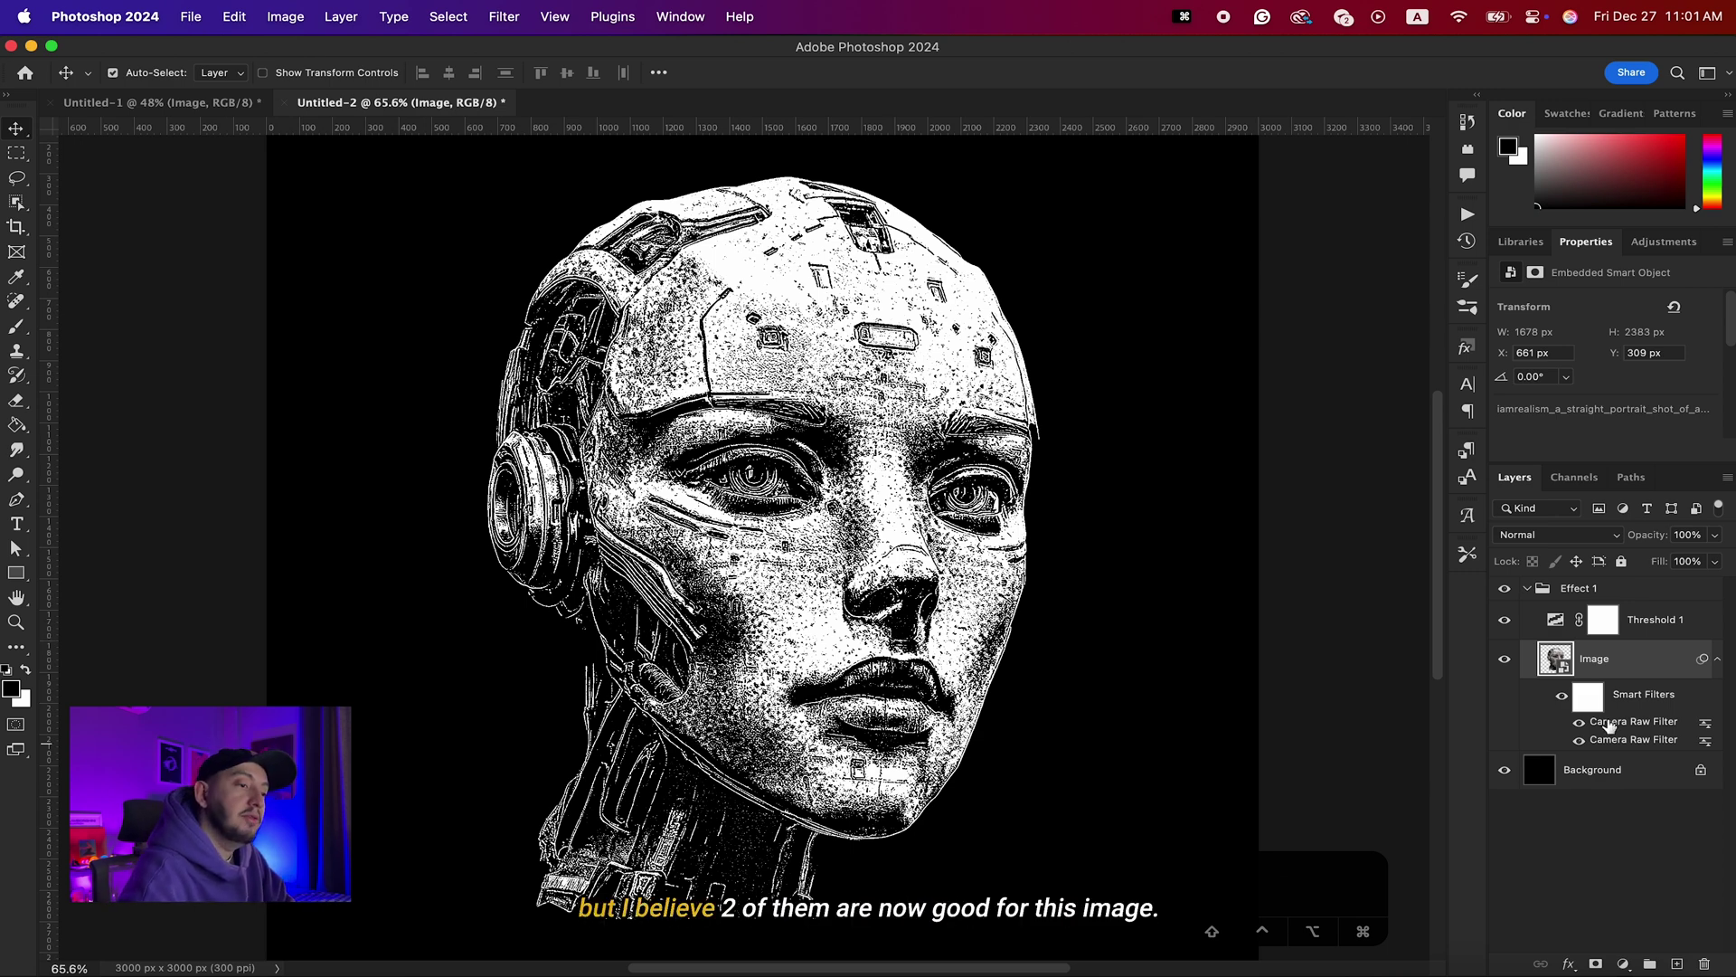
pyautogui.scroll(-3, 1054, 658)
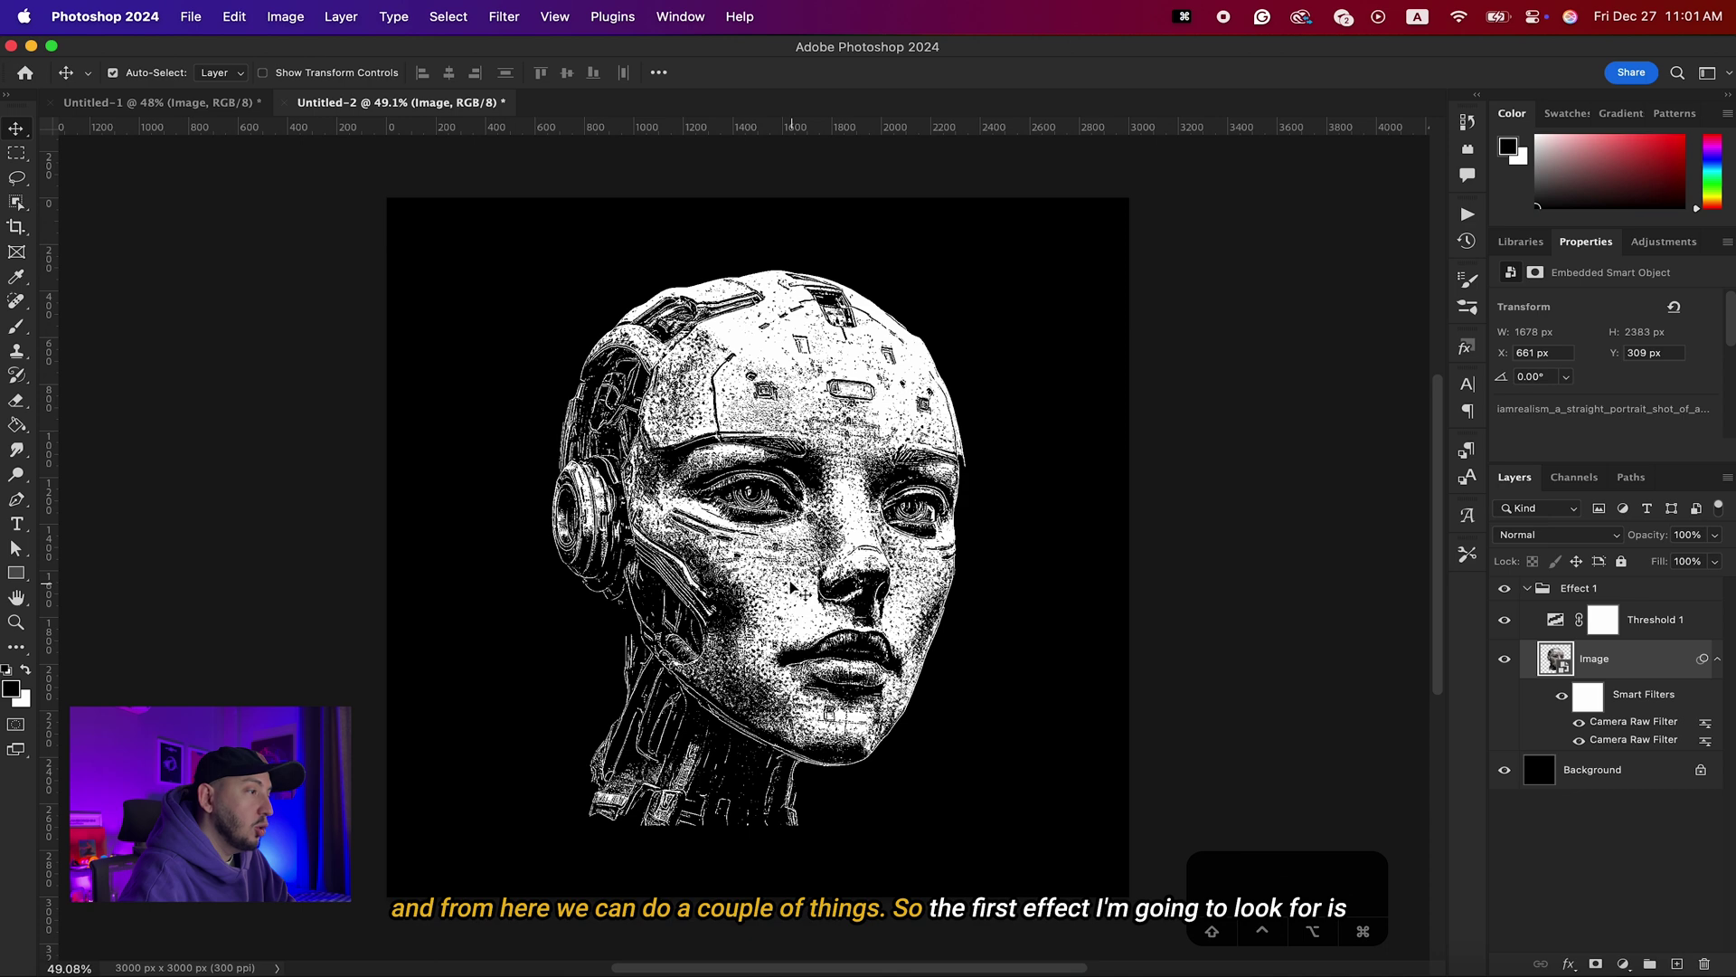
# Add a Gaussian Blur smart filter with a very small radius, just above 0.1
pyautogui.click(502, 18)
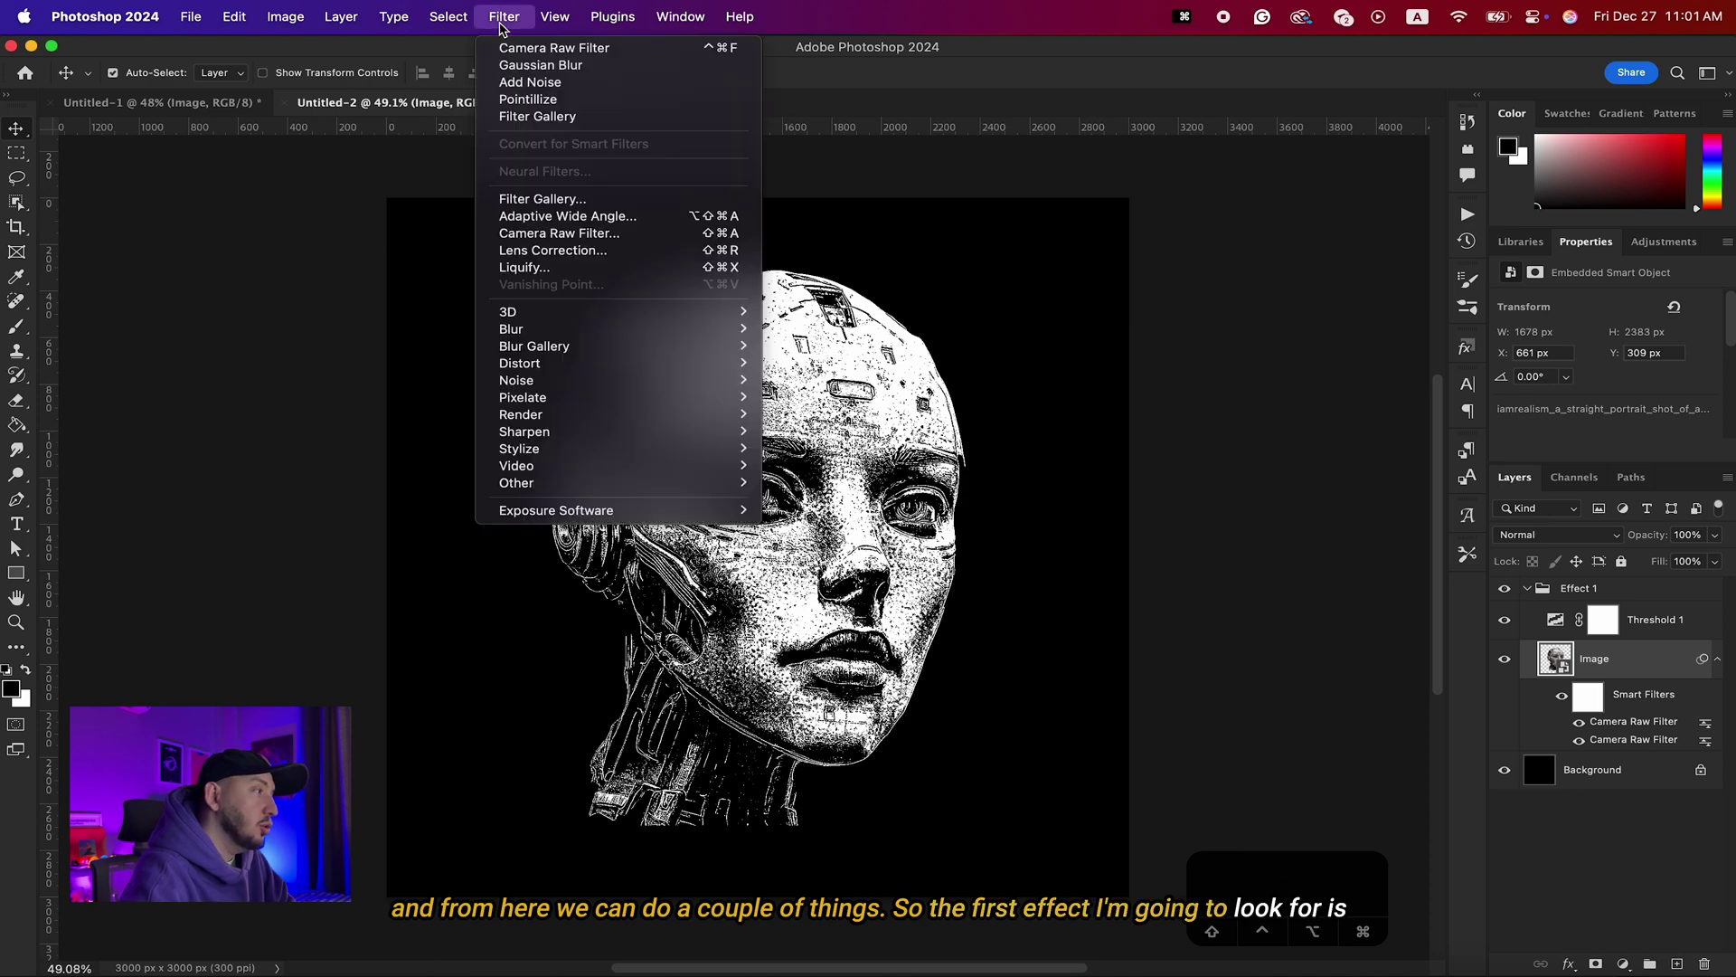
pyautogui.moveTo(540, 331)
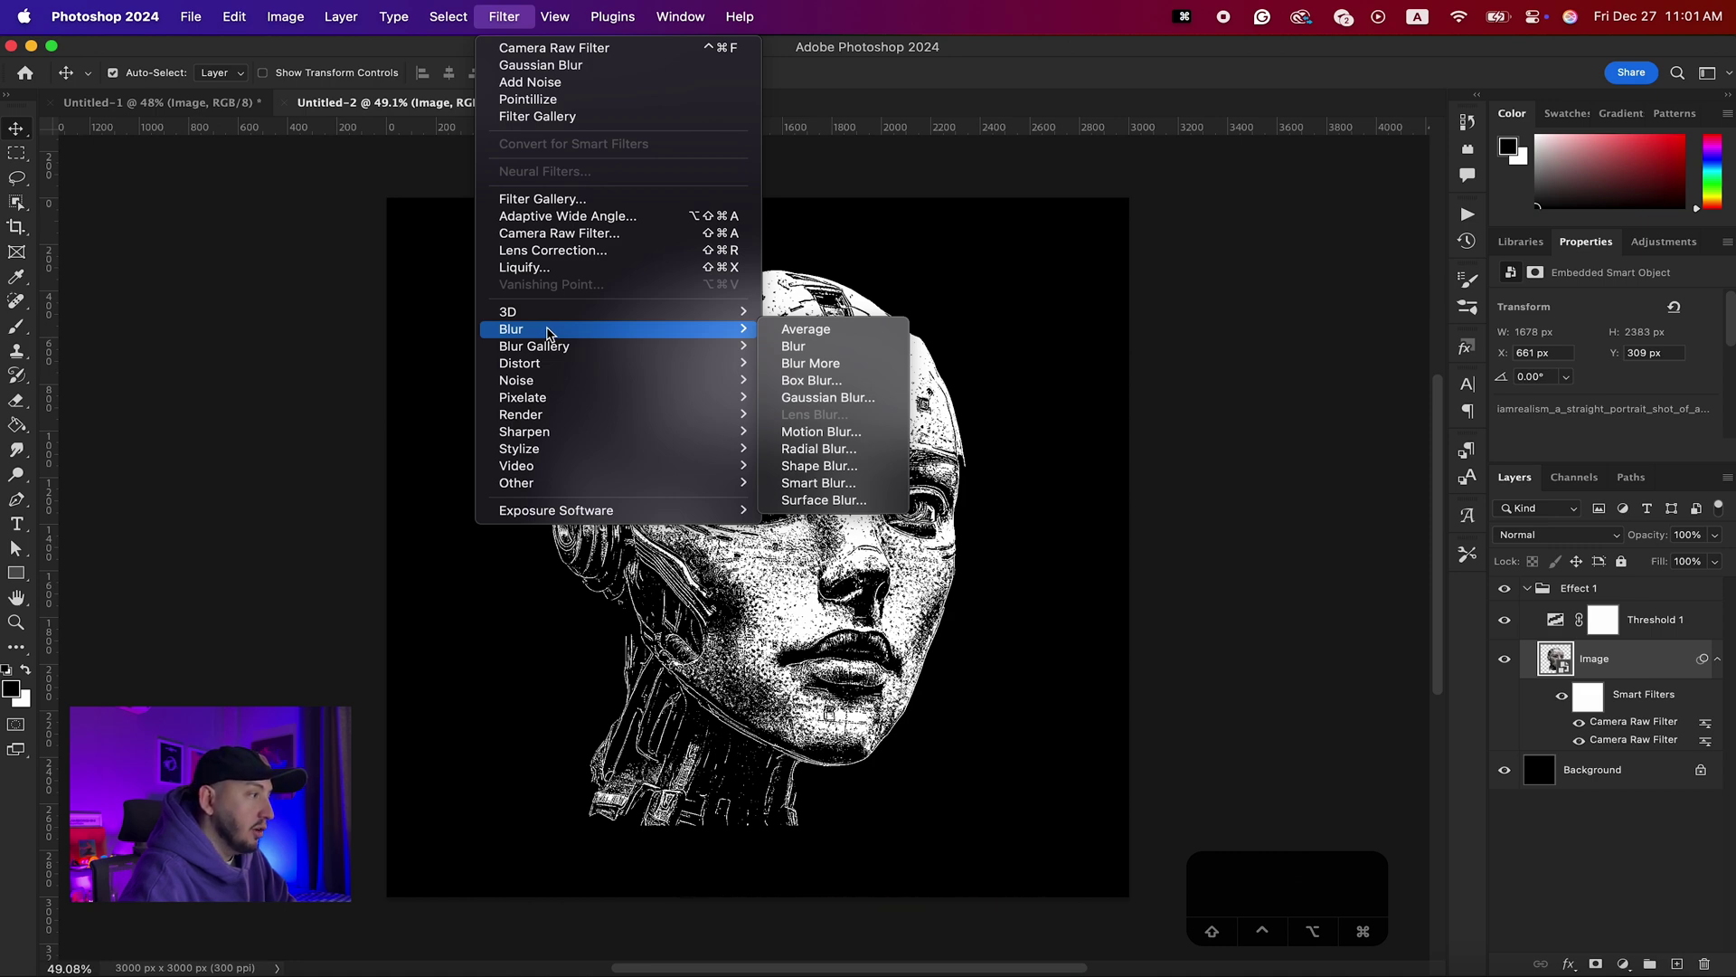
pyautogui.click(841, 398)
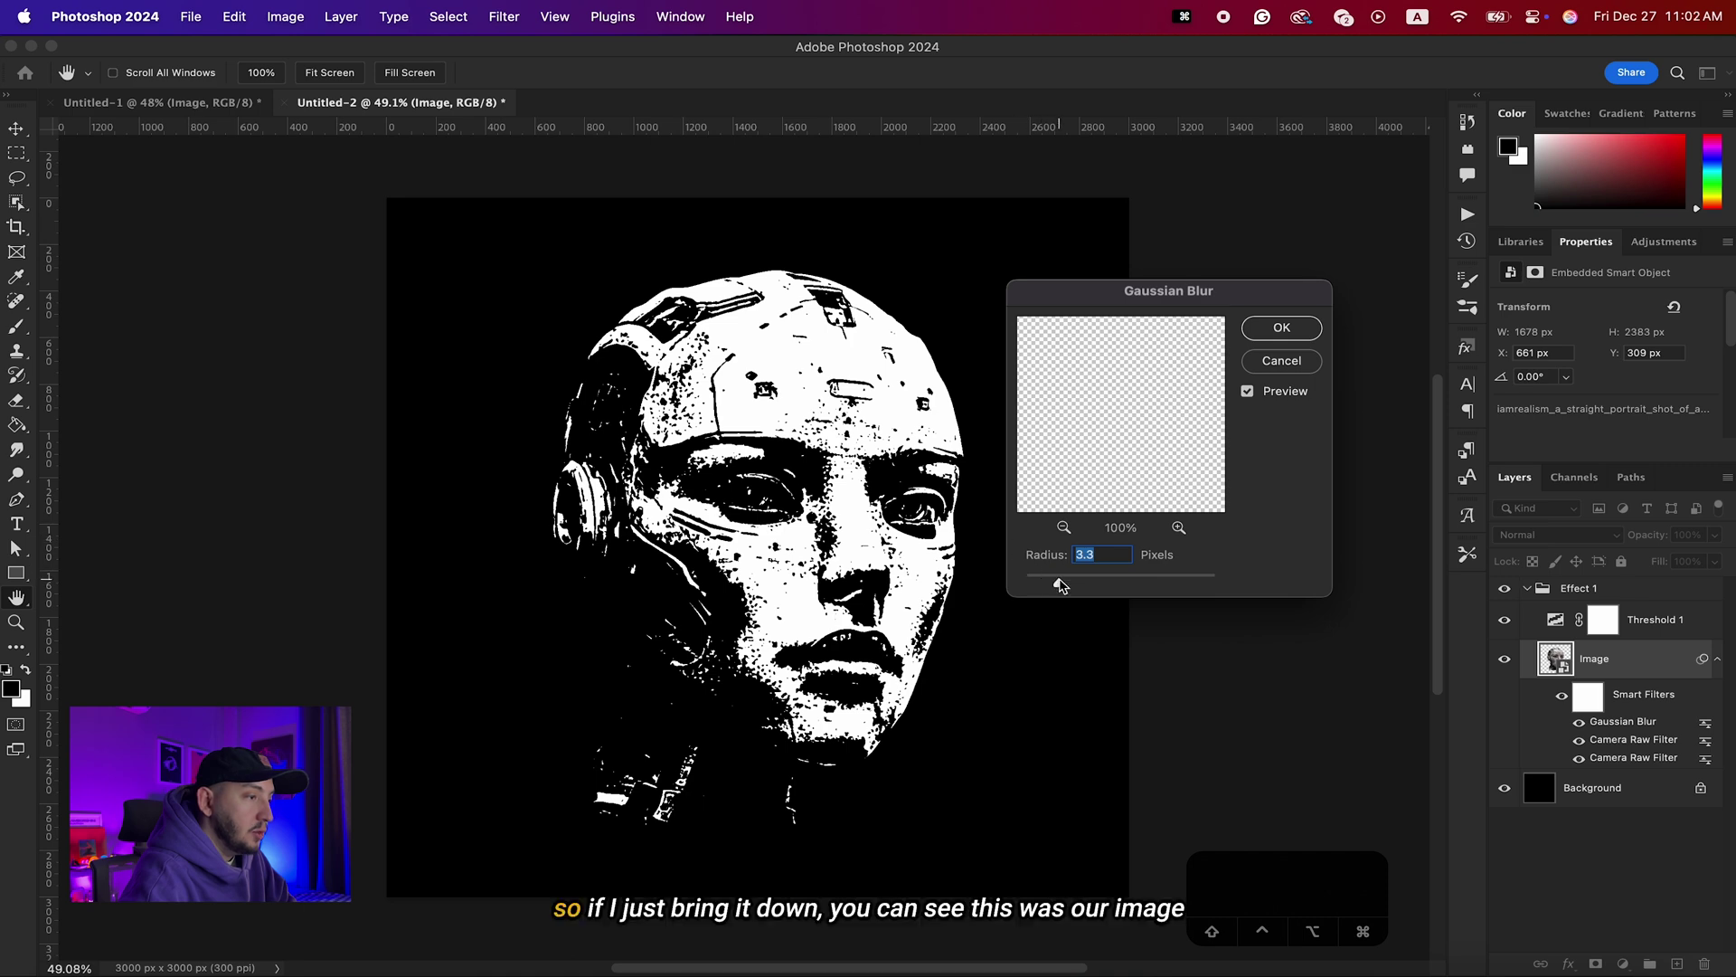
pyautogui.moveTo(1059, 581); pyautogui.dragTo(1025, 583)
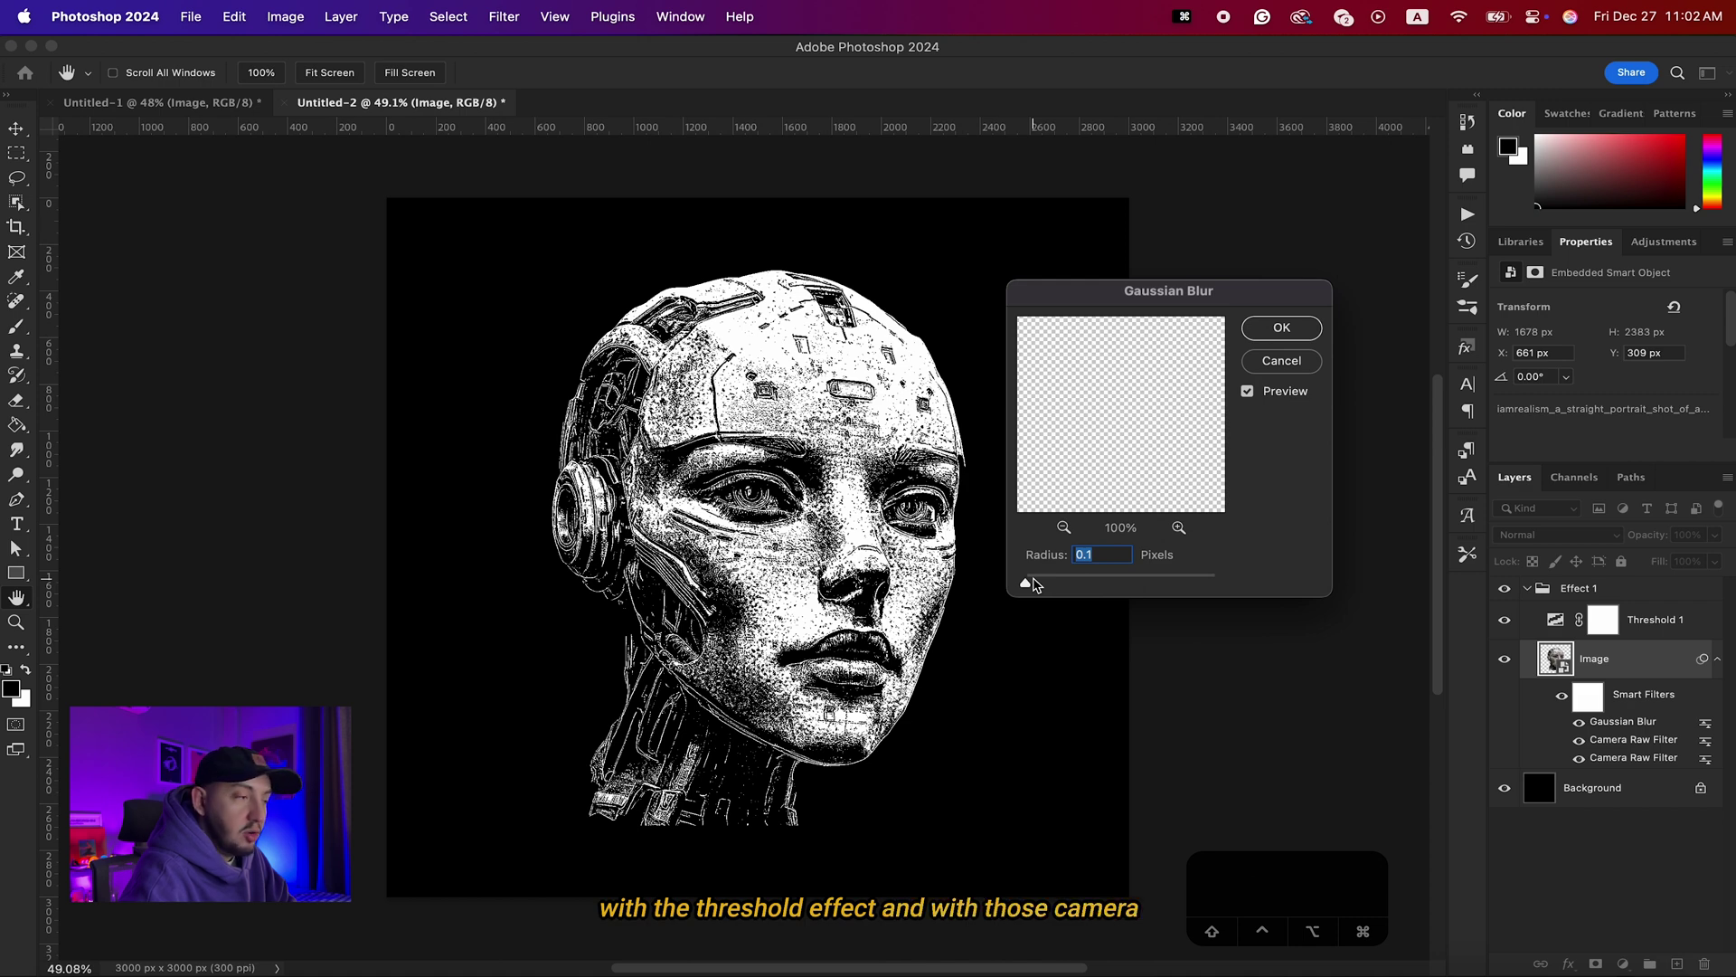
pyautogui.moveTo(1027, 583); pyautogui.dragTo(1059, 583)
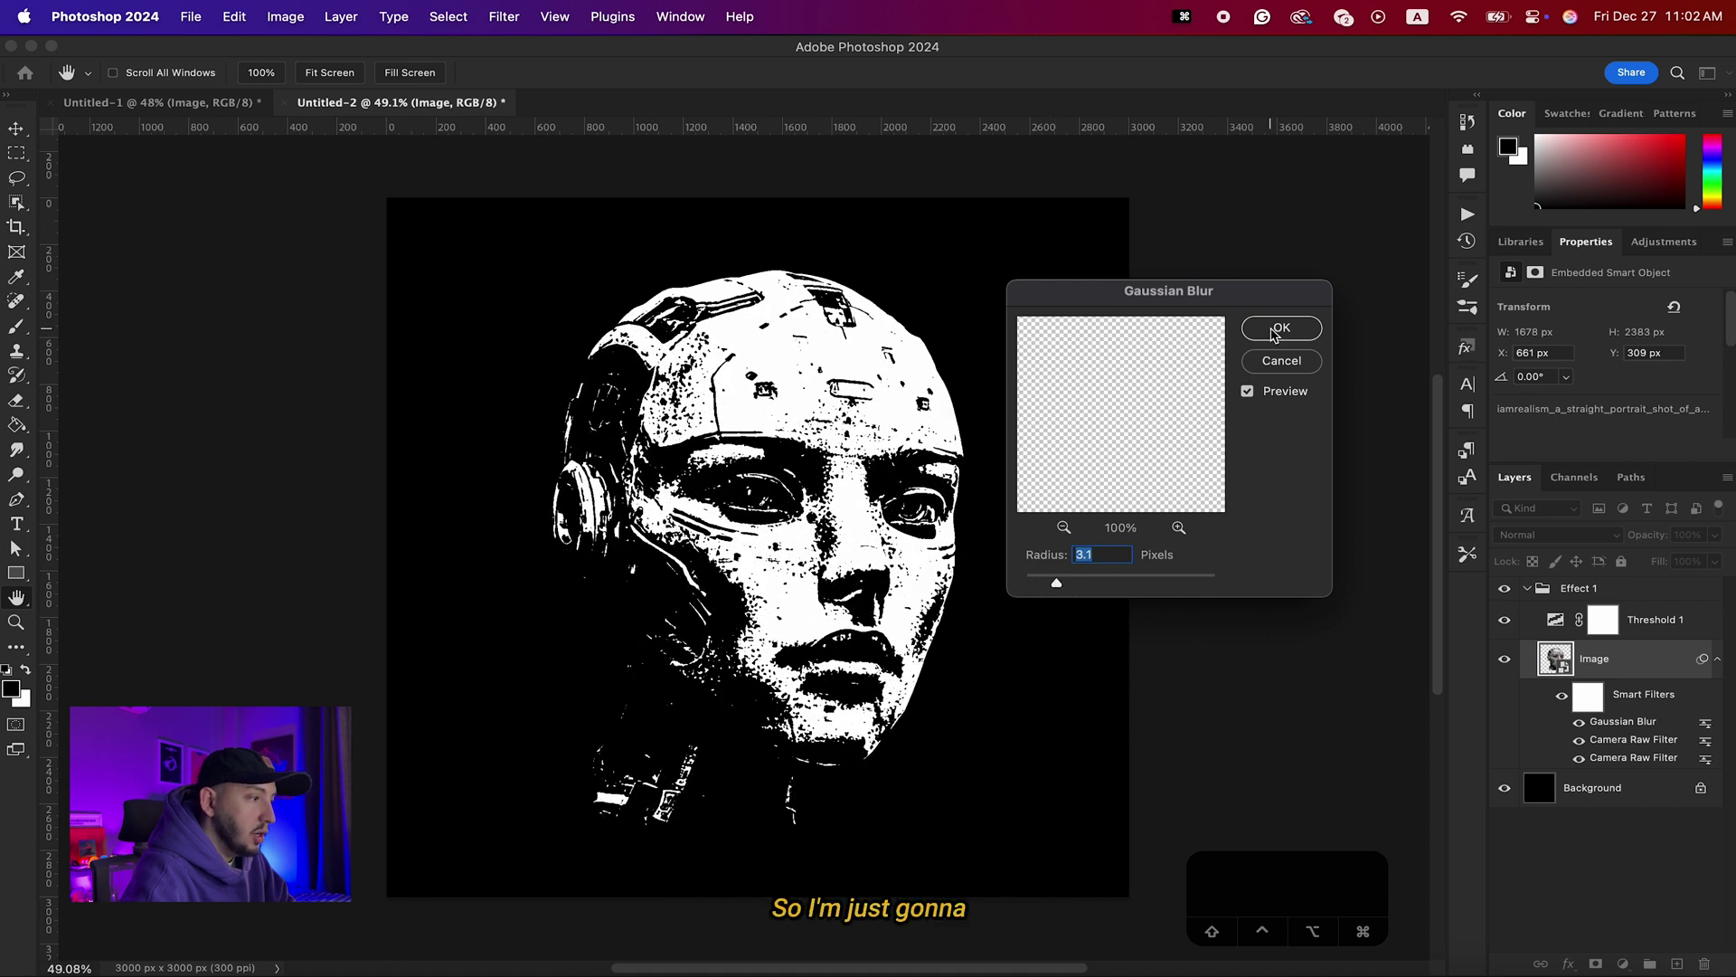
pyautogui.click(1272, 332)
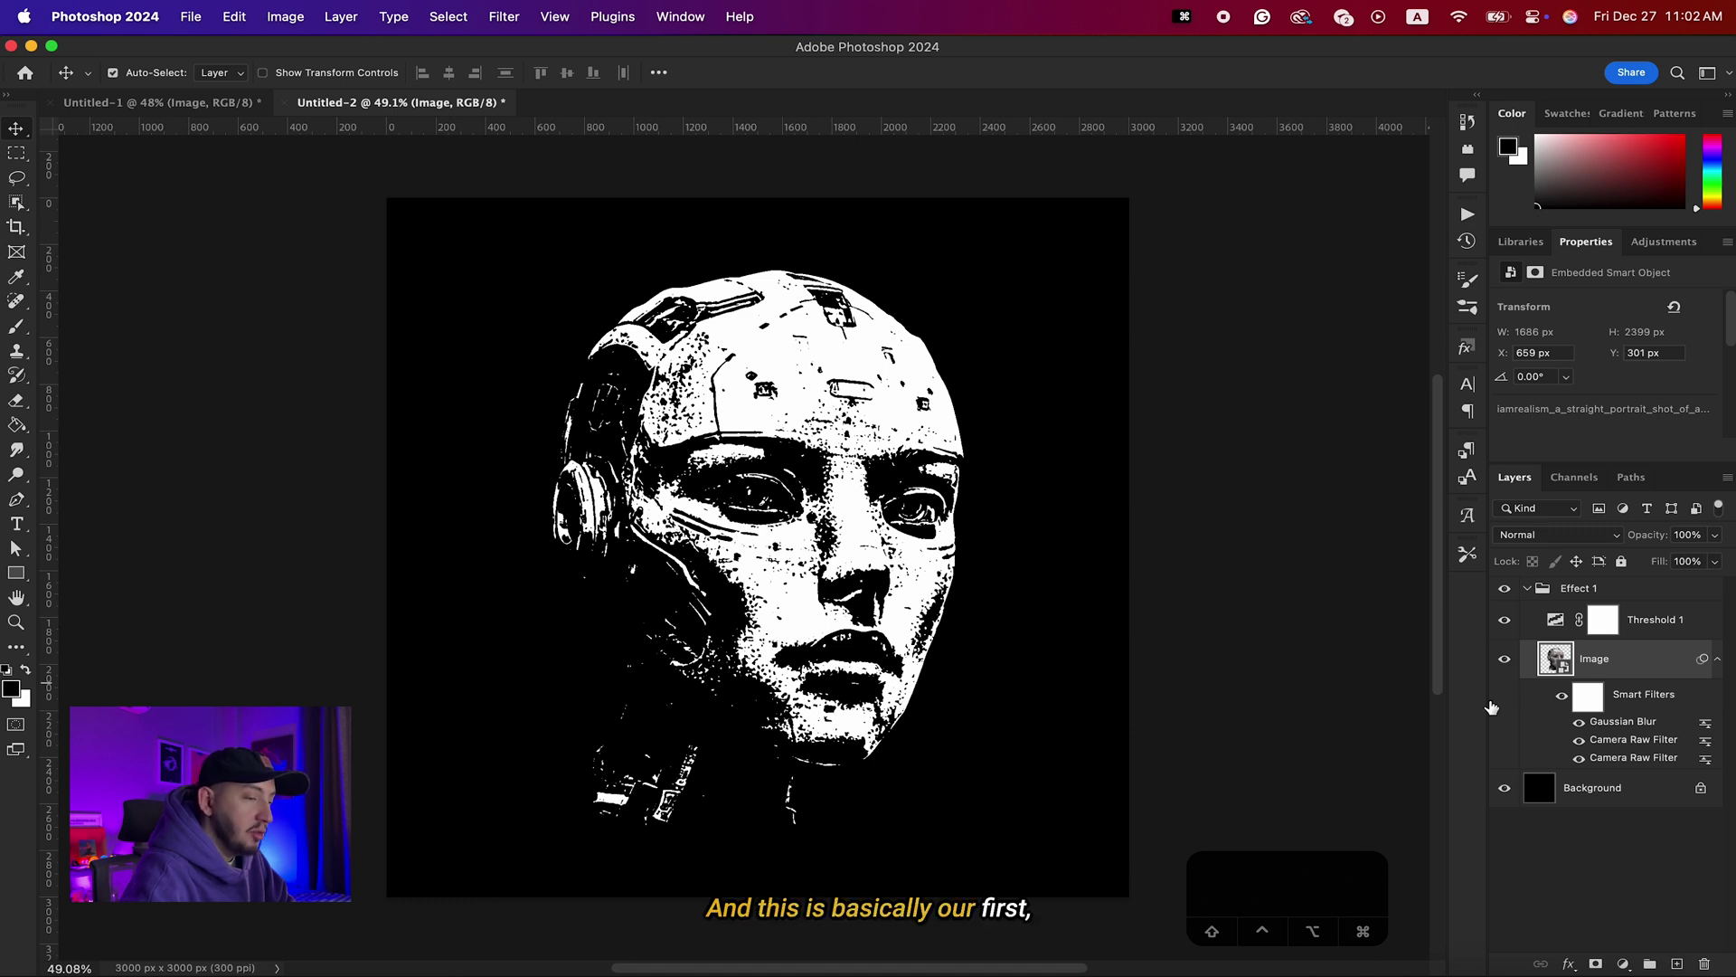
# Toggle Threshold 1 off and back on, re-enable the smart filters, and collapse Effect 1
pyautogui.click(1527, 588)
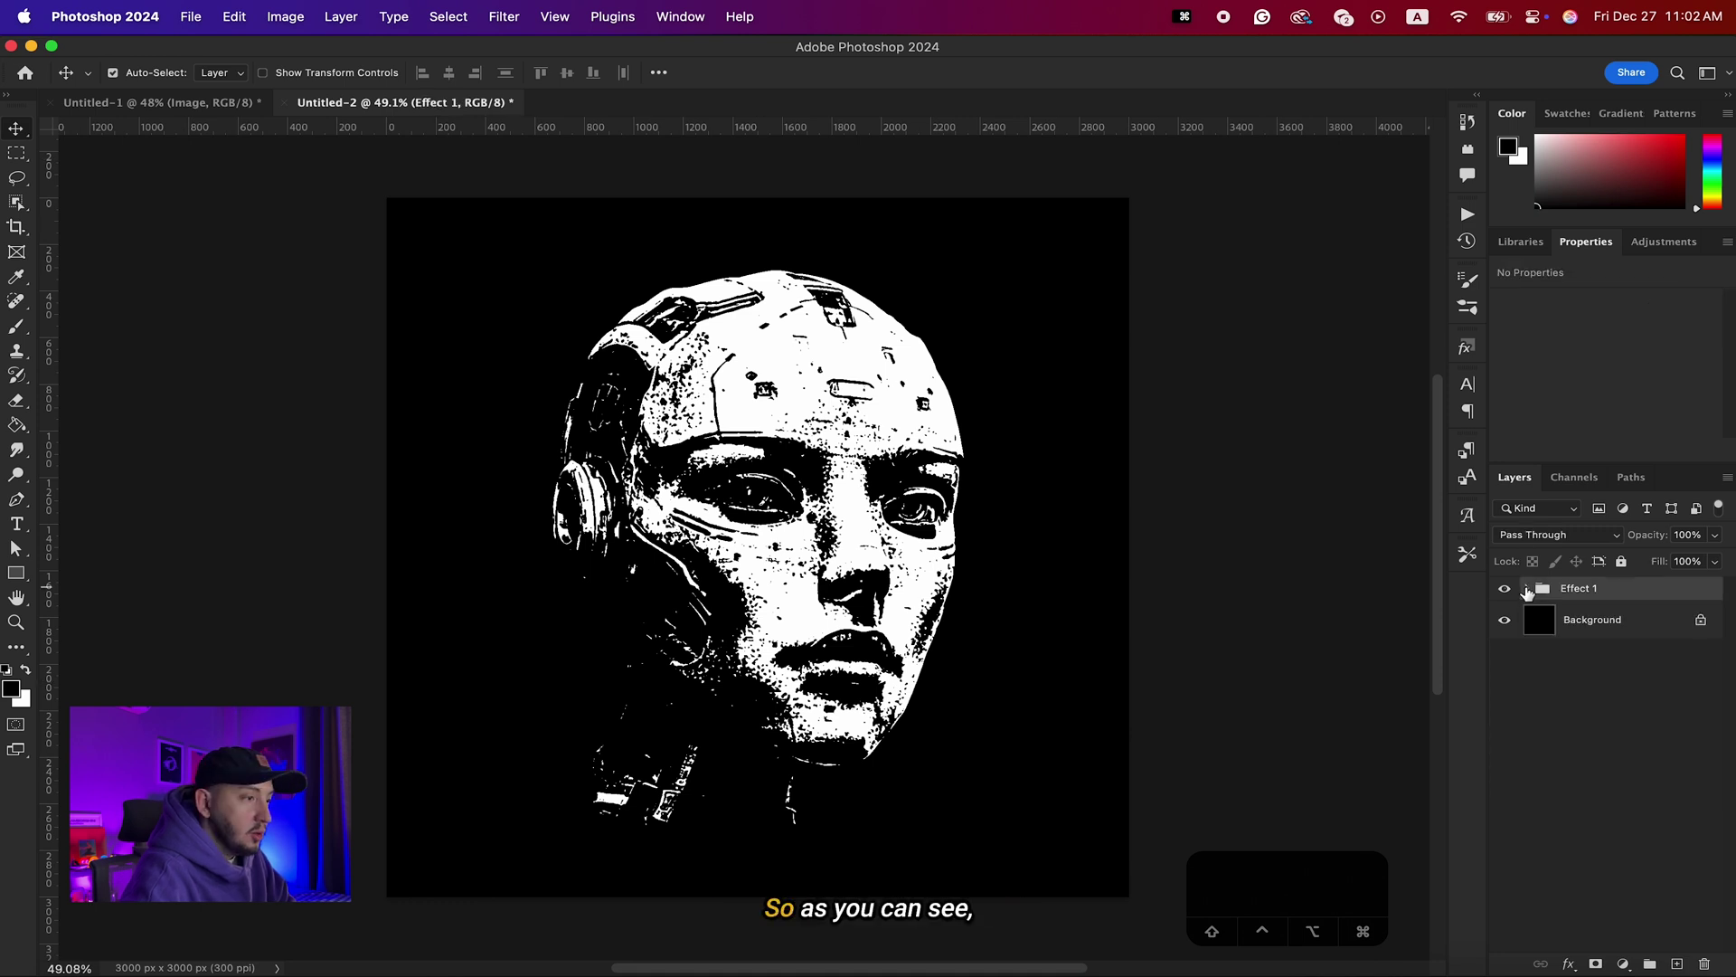
pyautogui.click(1528, 589)
pyautogui.click(1504, 619)
pyautogui.click(1600, 660)
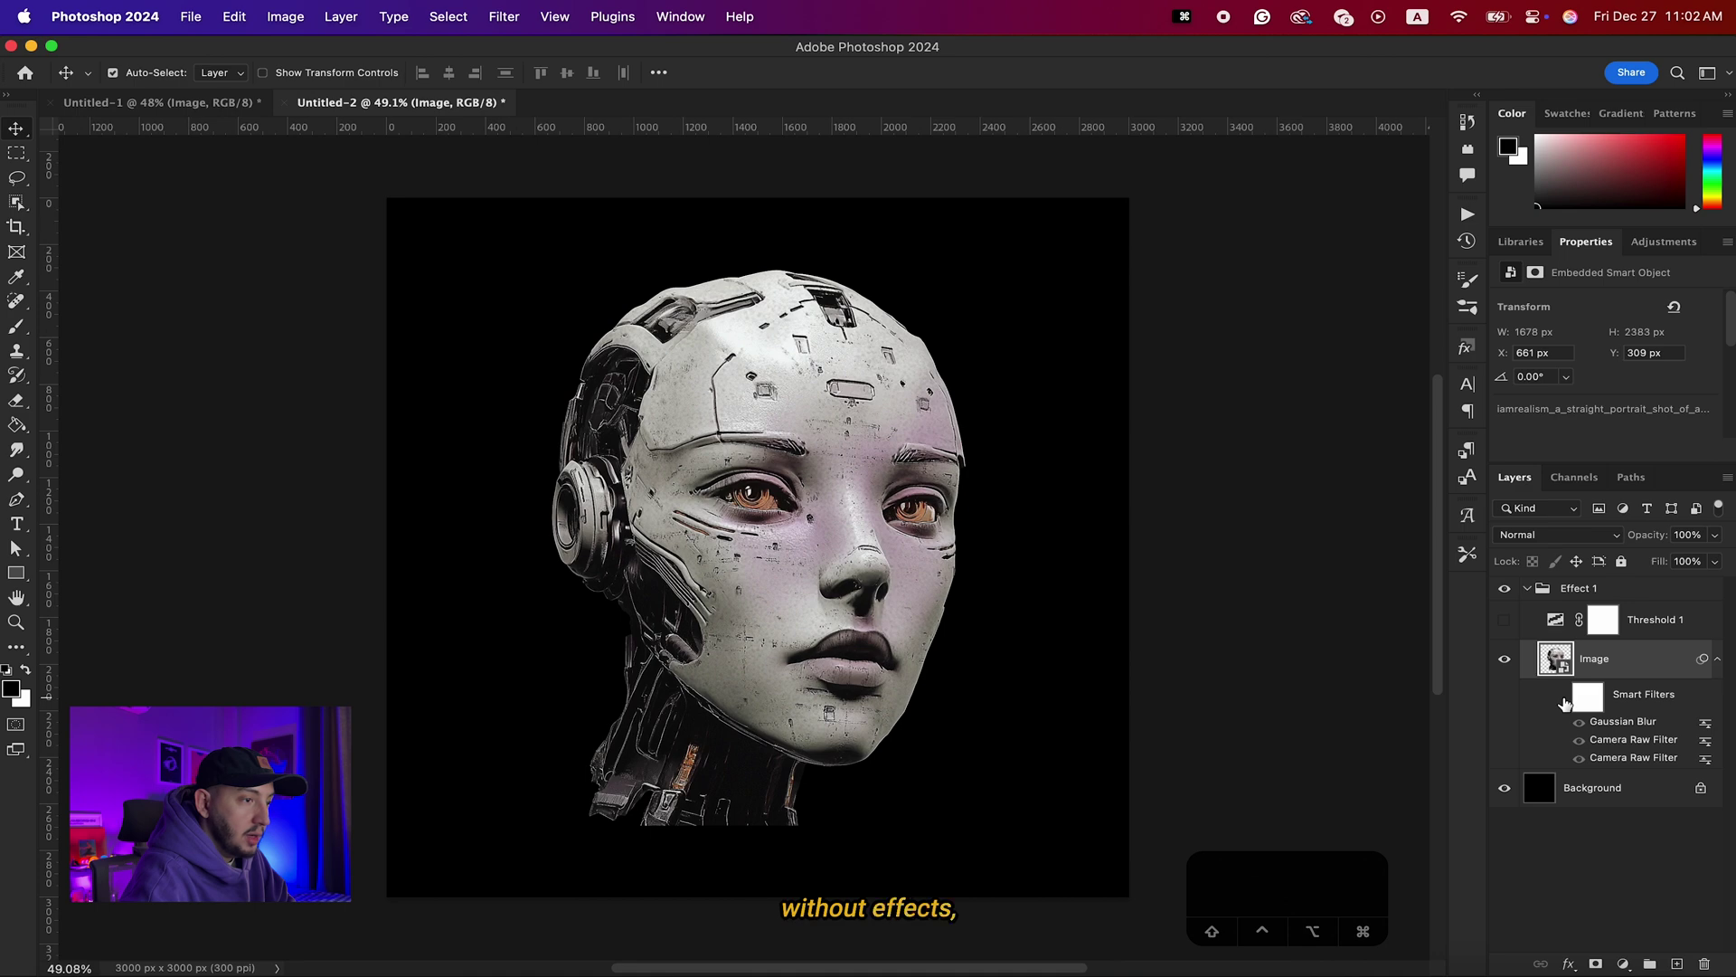
pyautogui.click(1504, 620)
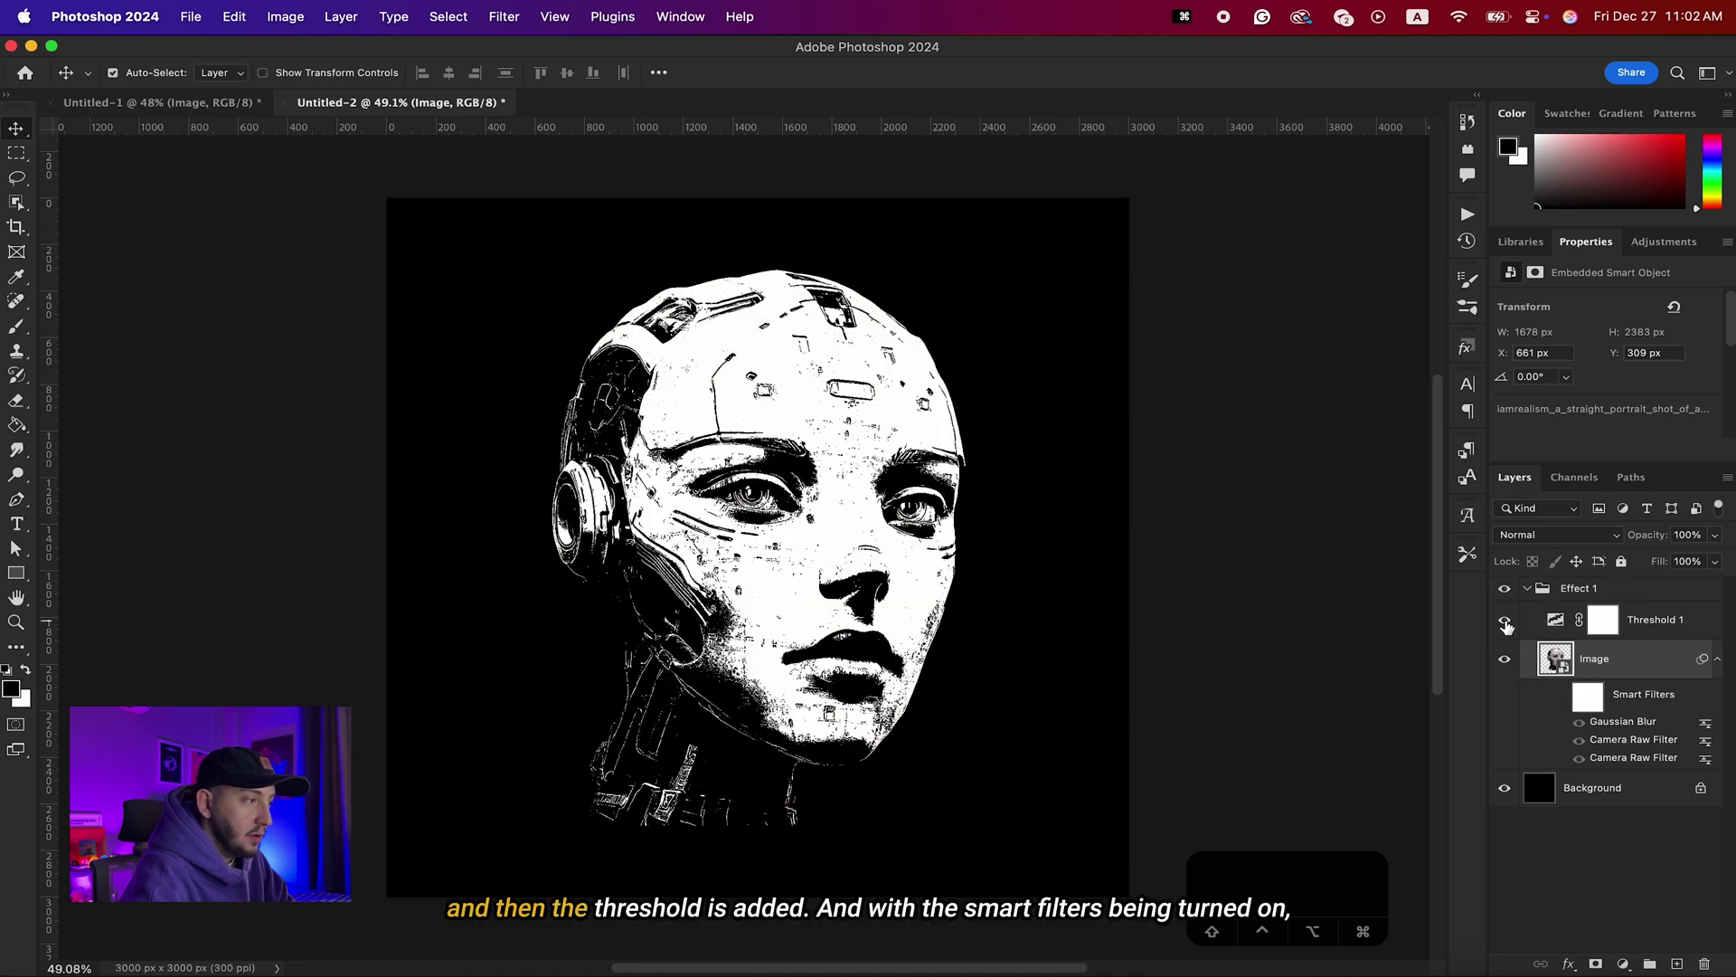
pyautogui.click(1561, 697)
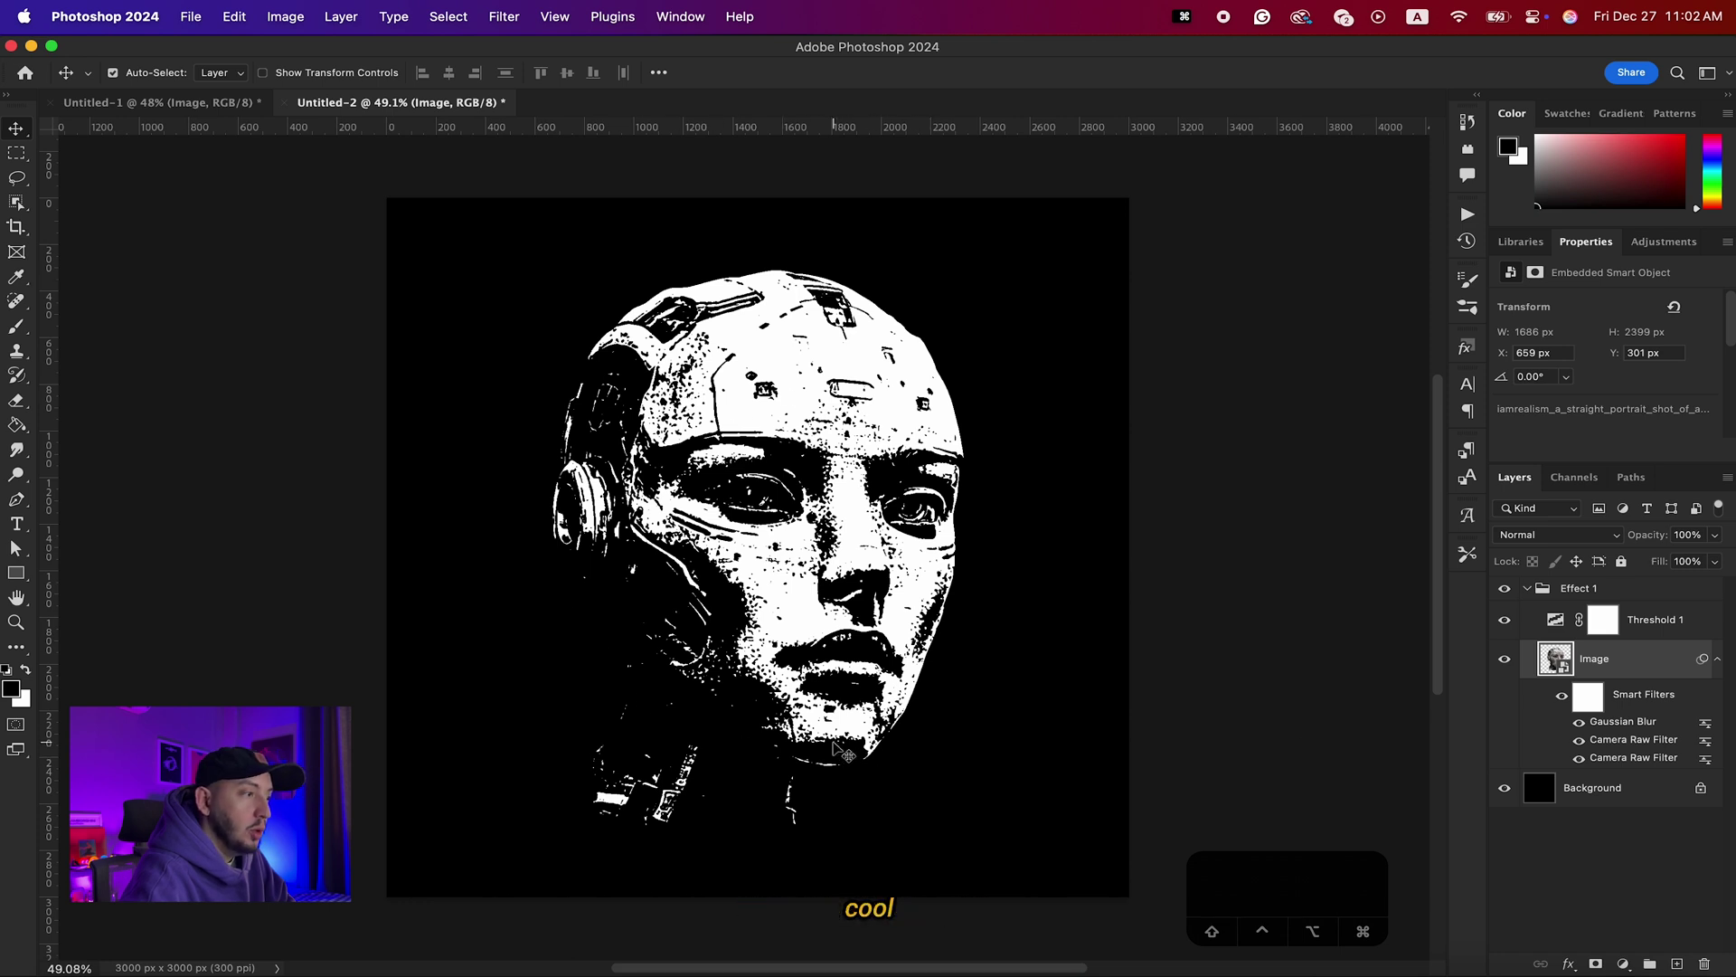
pyautogui.click(1529, 589)
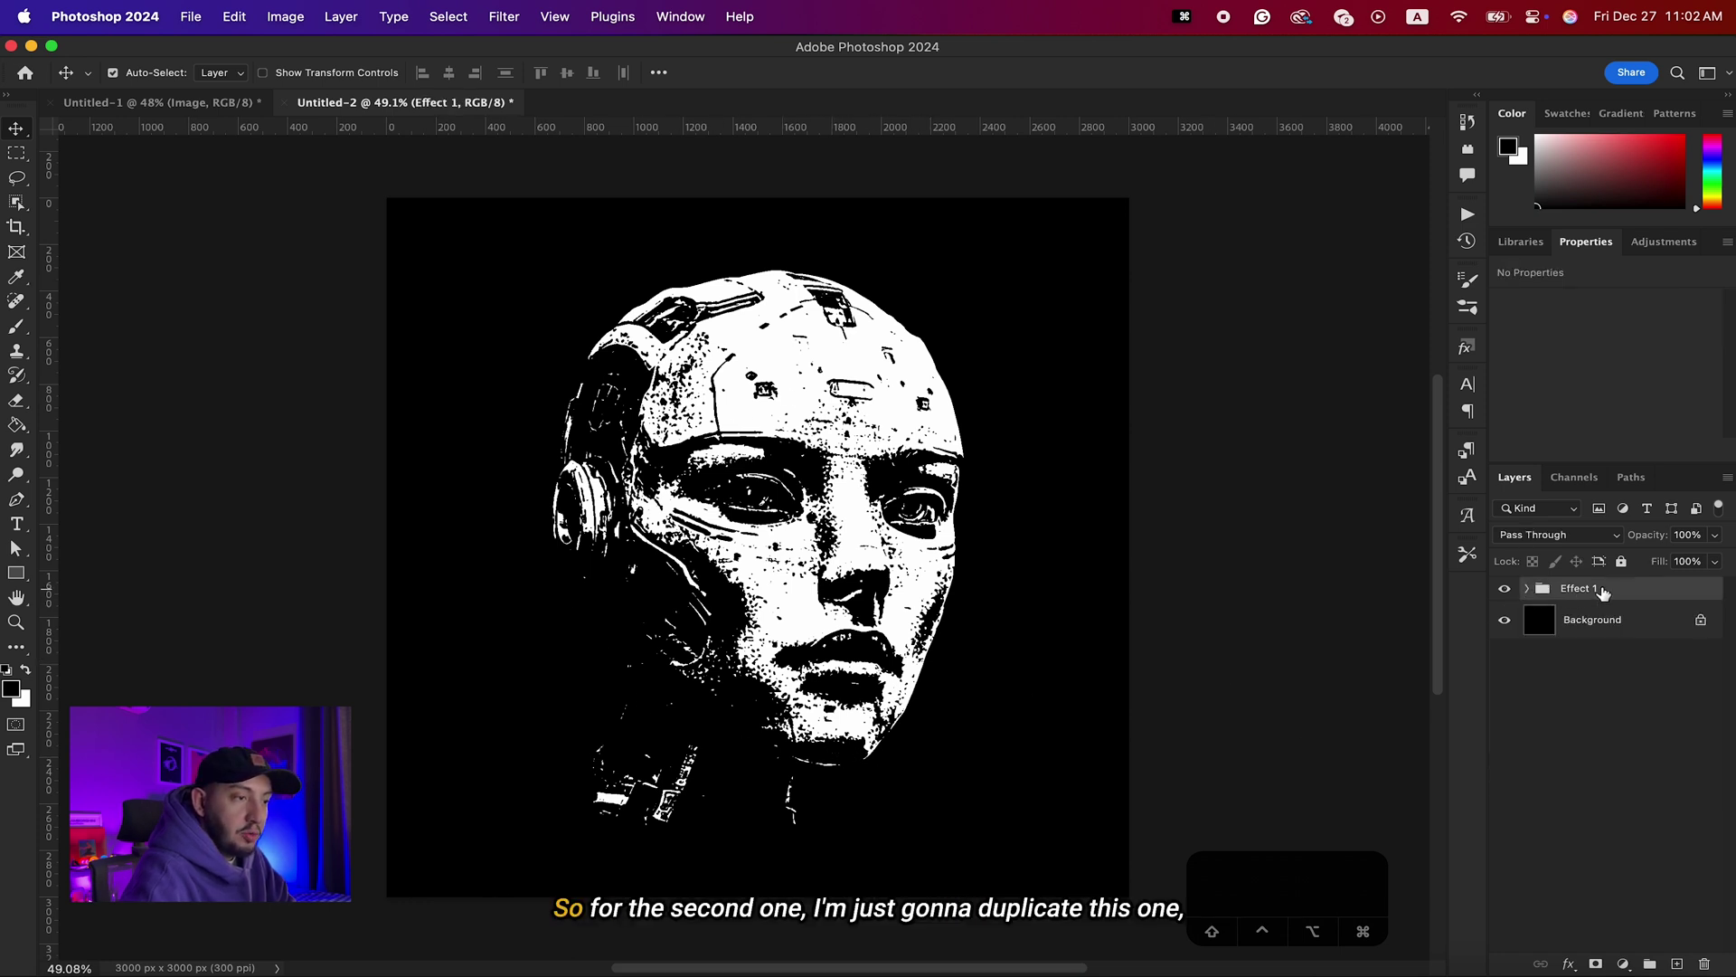
# Duplicate Effect 1, hide the original, and name the copy 'Effect 2'
pyautogui.press('super+j')
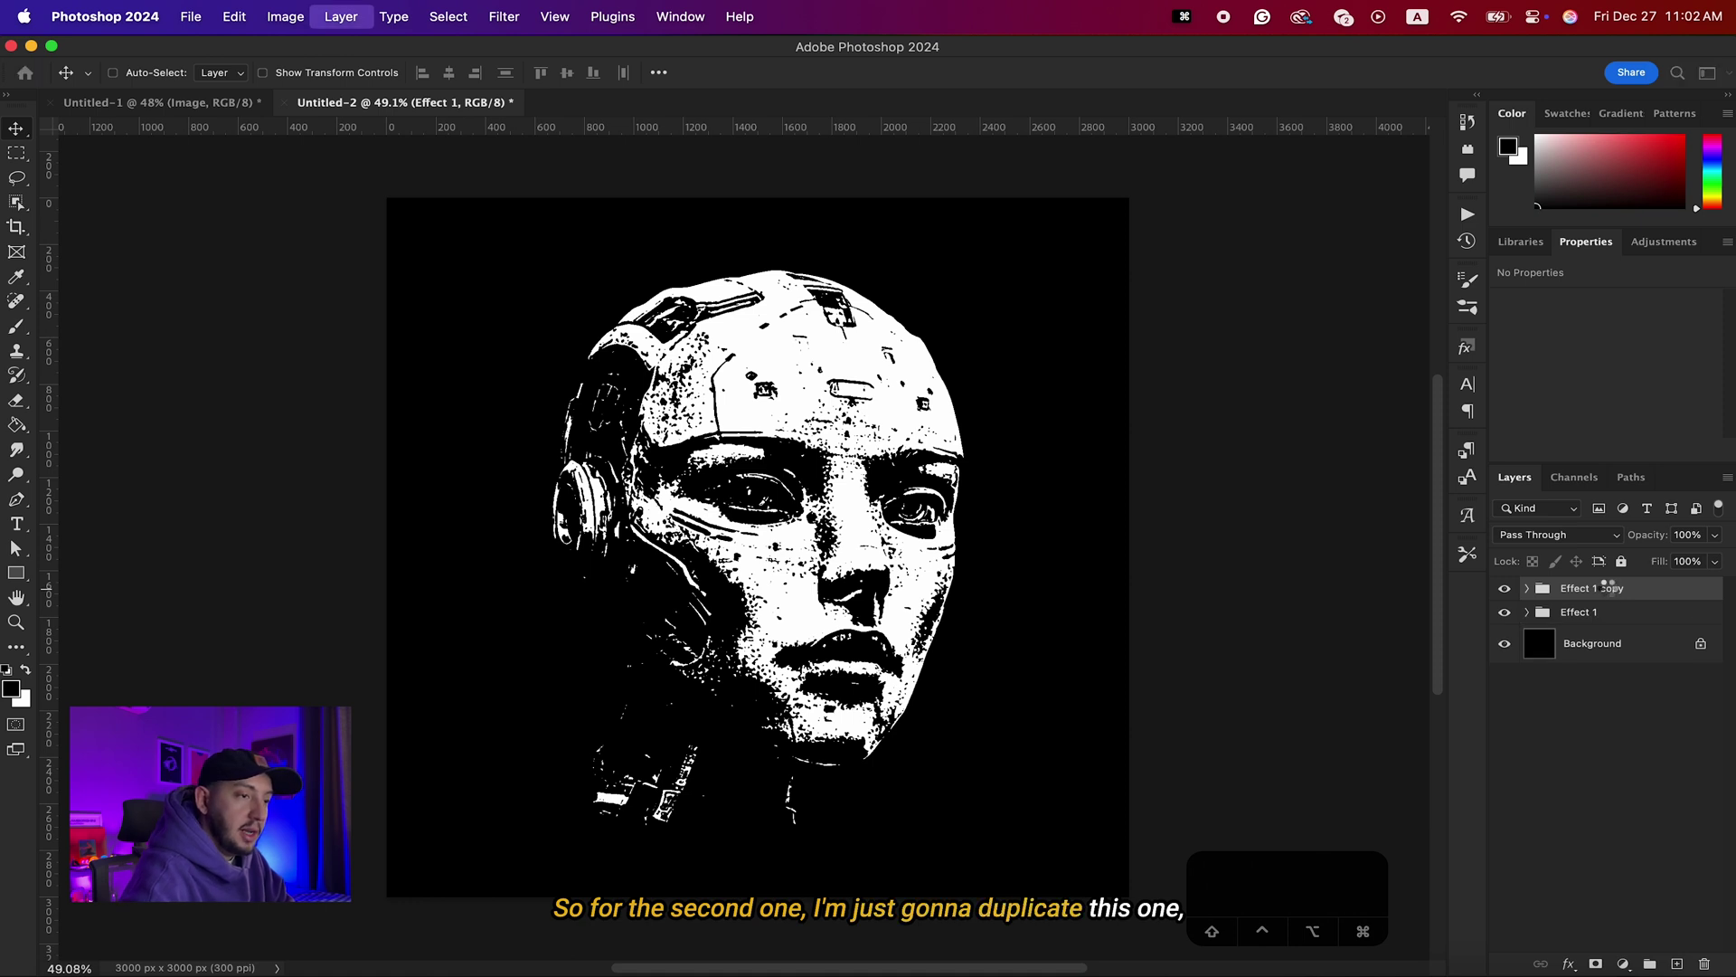
pyautogui.click(1505, 612)
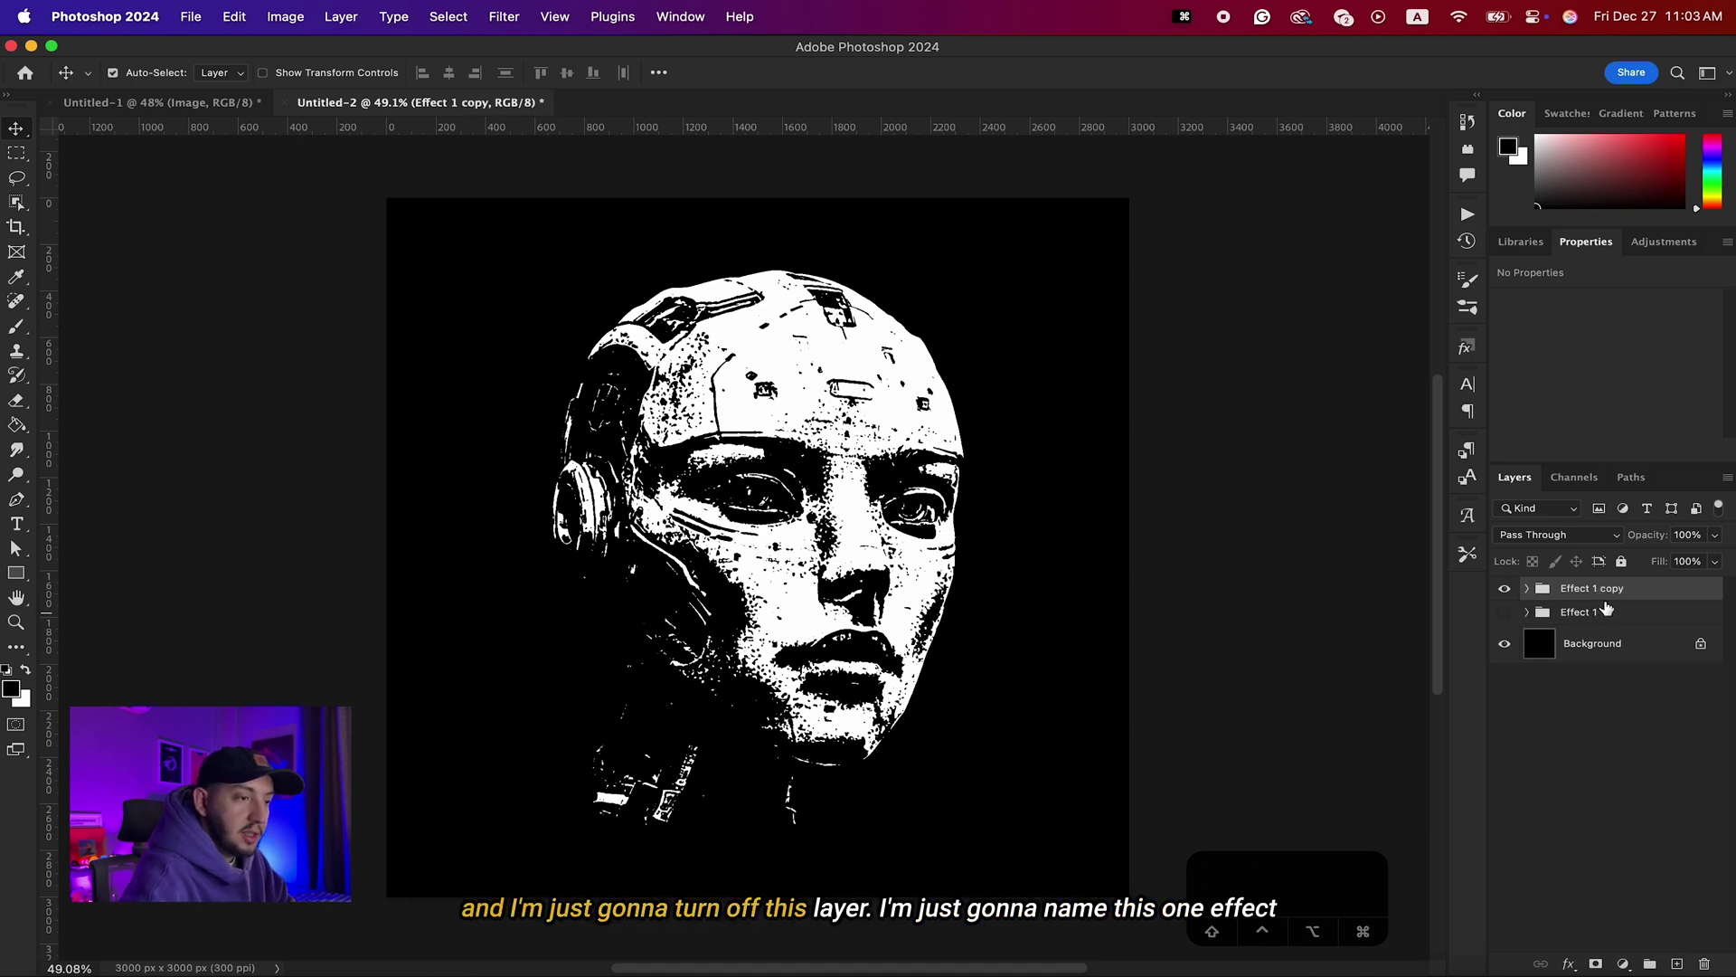
pyautogui.doubleClick(1596, 589)
pyautogui.write('Effect 2')
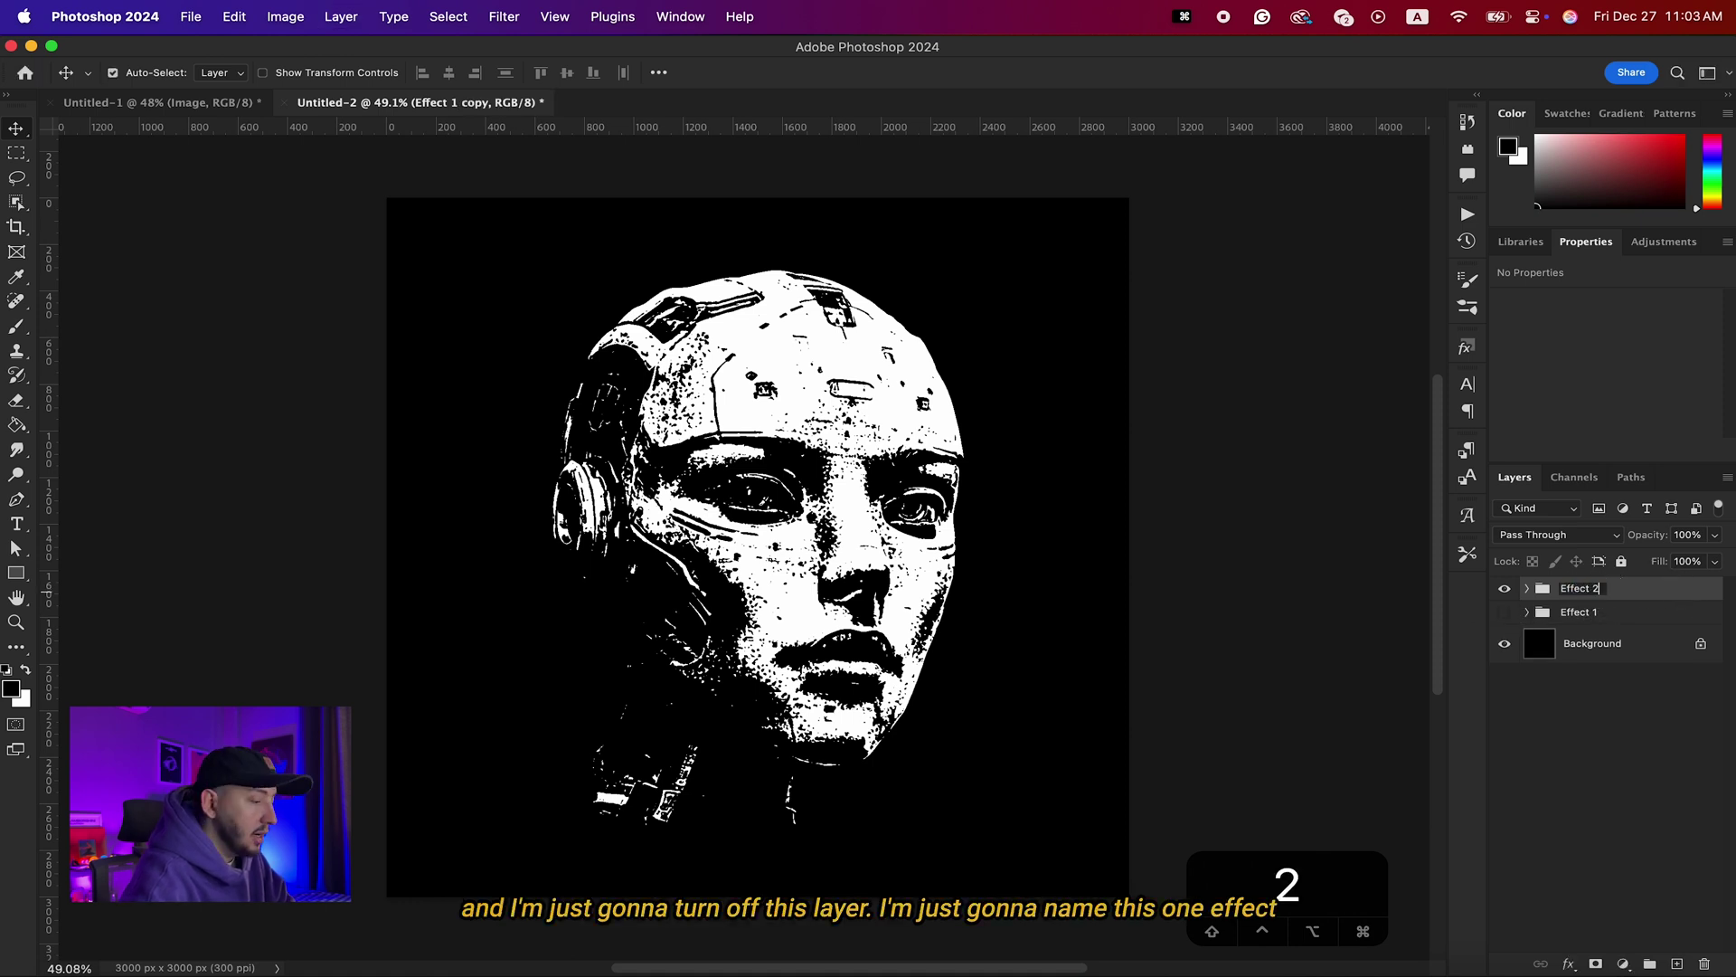
pyautogui.press('Return')
# Delete the Gaussian Blur smart filter from Effect 2's Image layer
pyautogui.click(1526, 588)
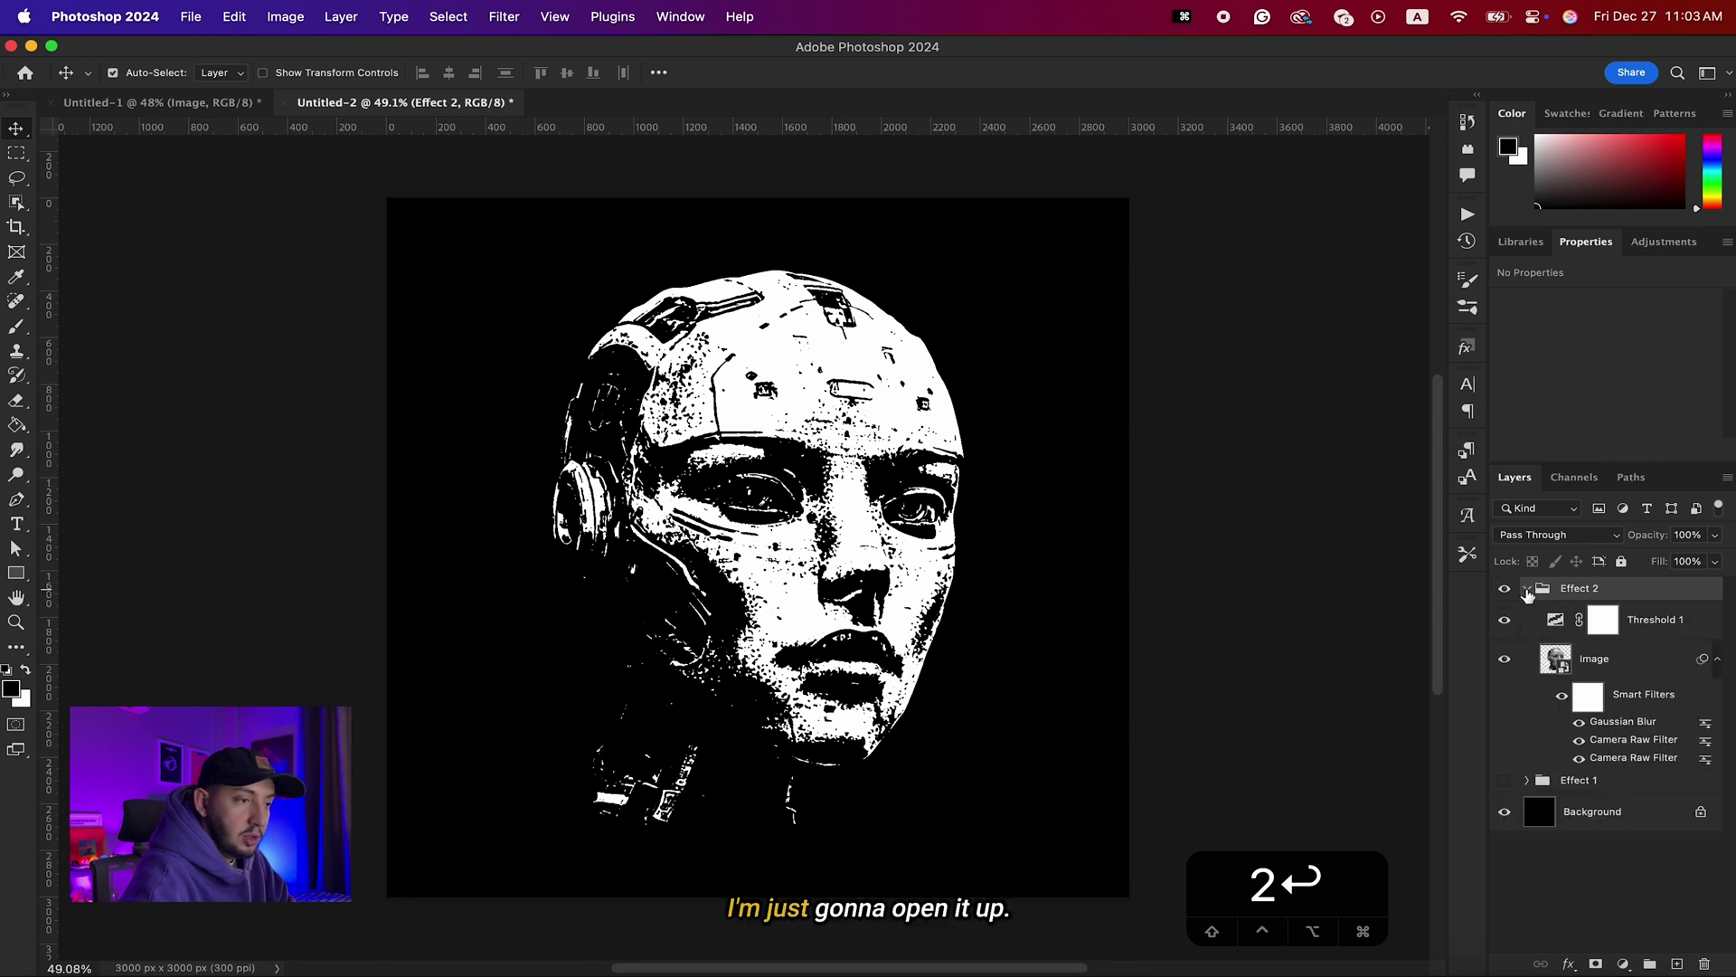
pyautogui.rightClick(1617, 728)
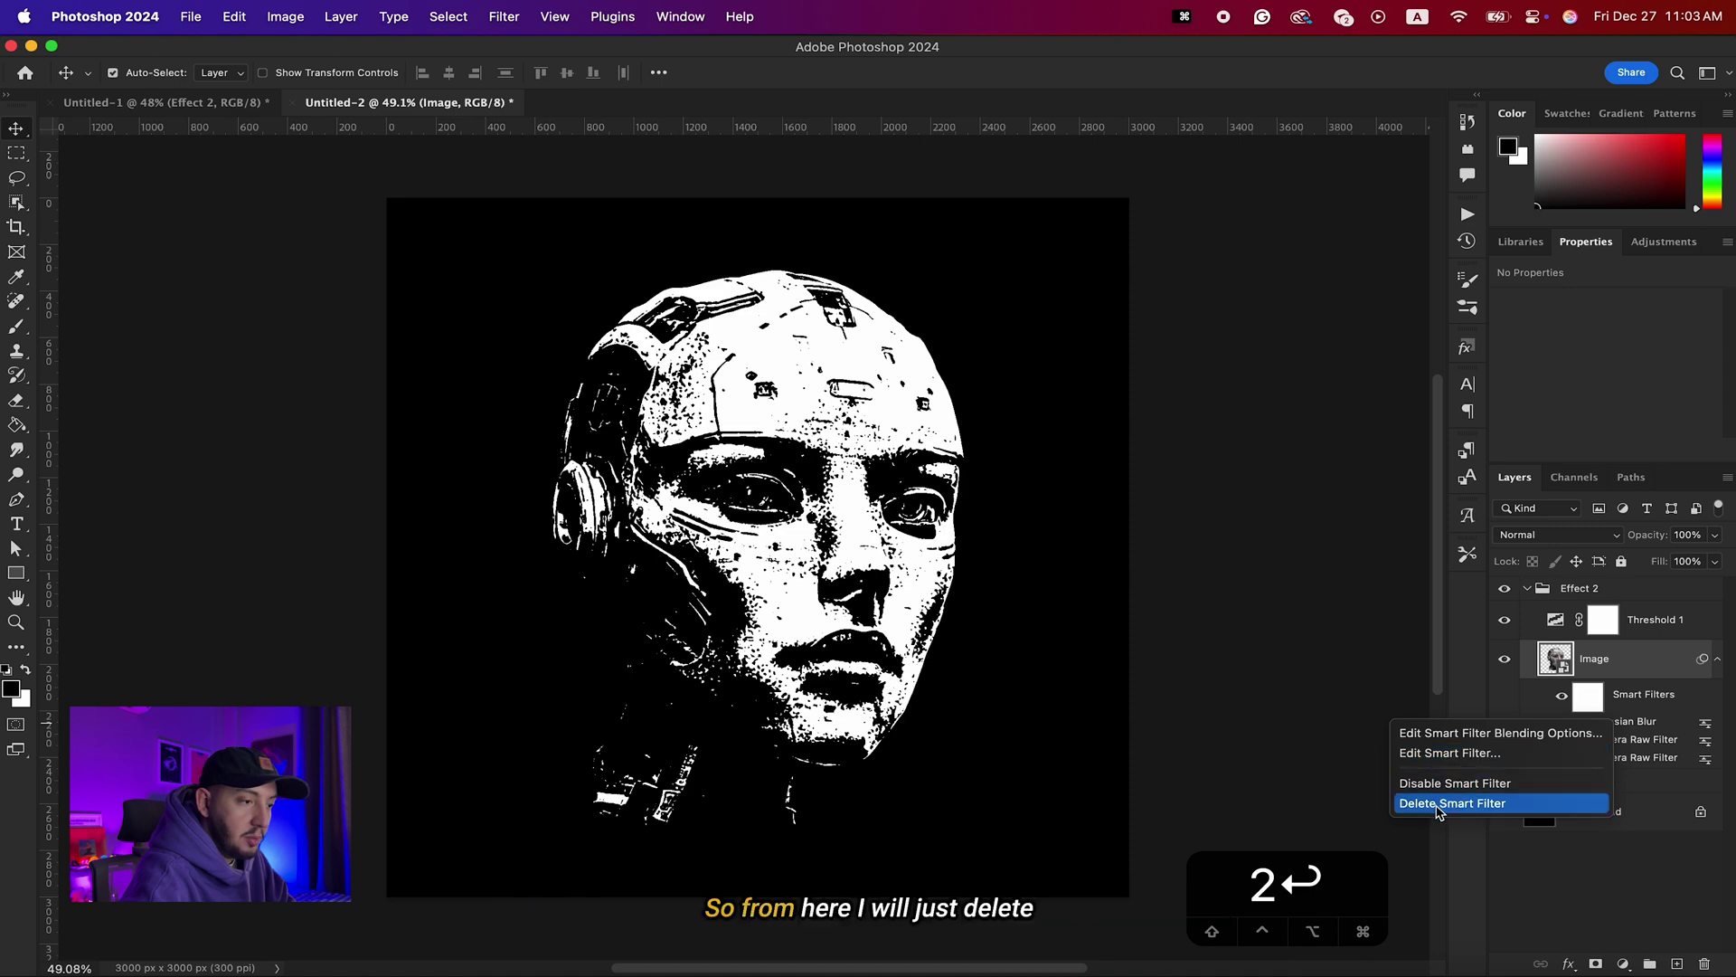
pyautogui.click(1492, 804)
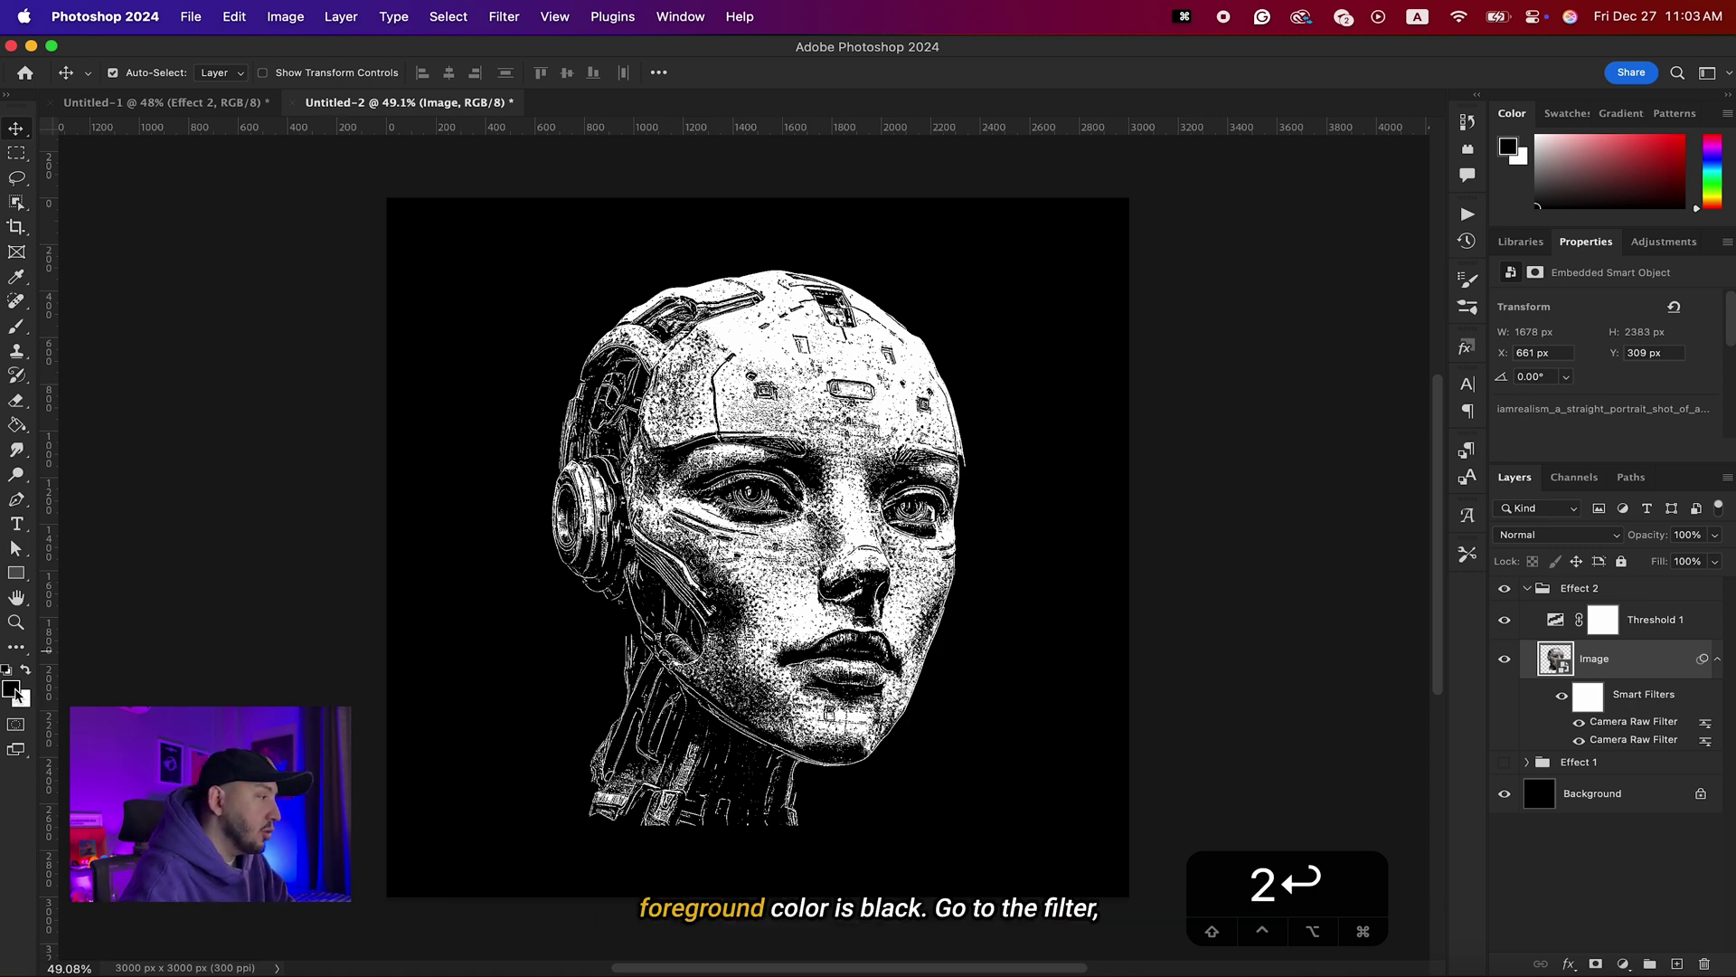
# Apply a Filter Gallery Halftone Pattern with Size 2, Contrast 1 and Dot type
pyautogui.click(505, 18)
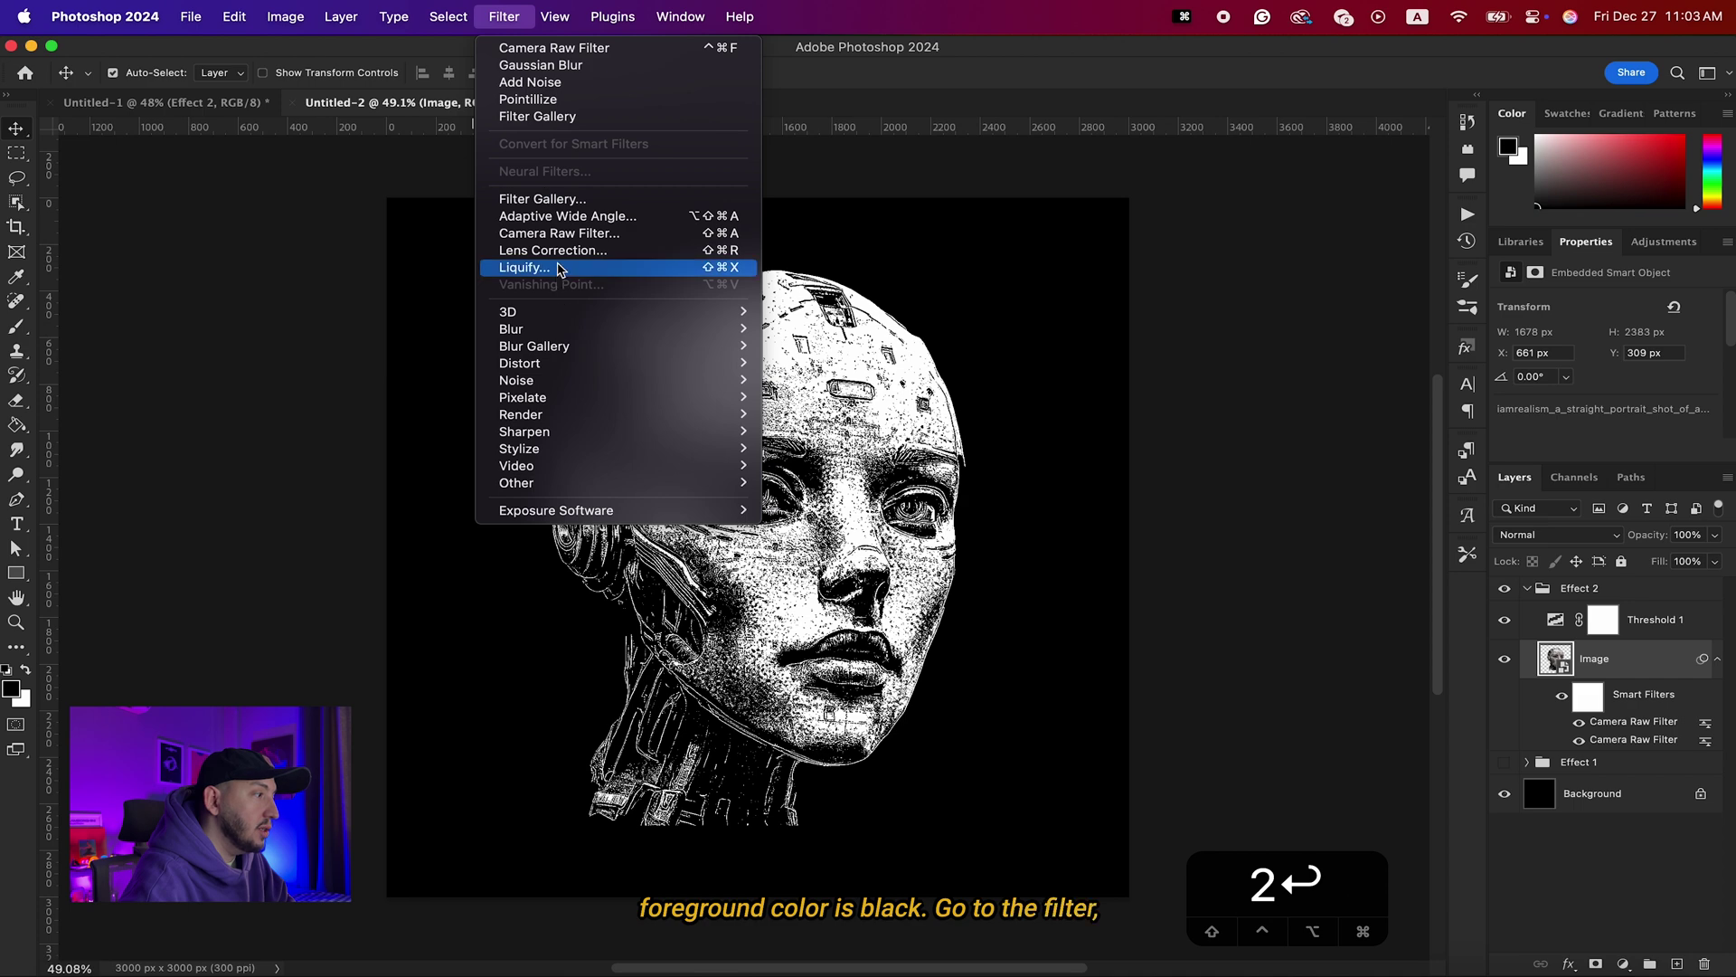
pyautogui.click(572, 201)
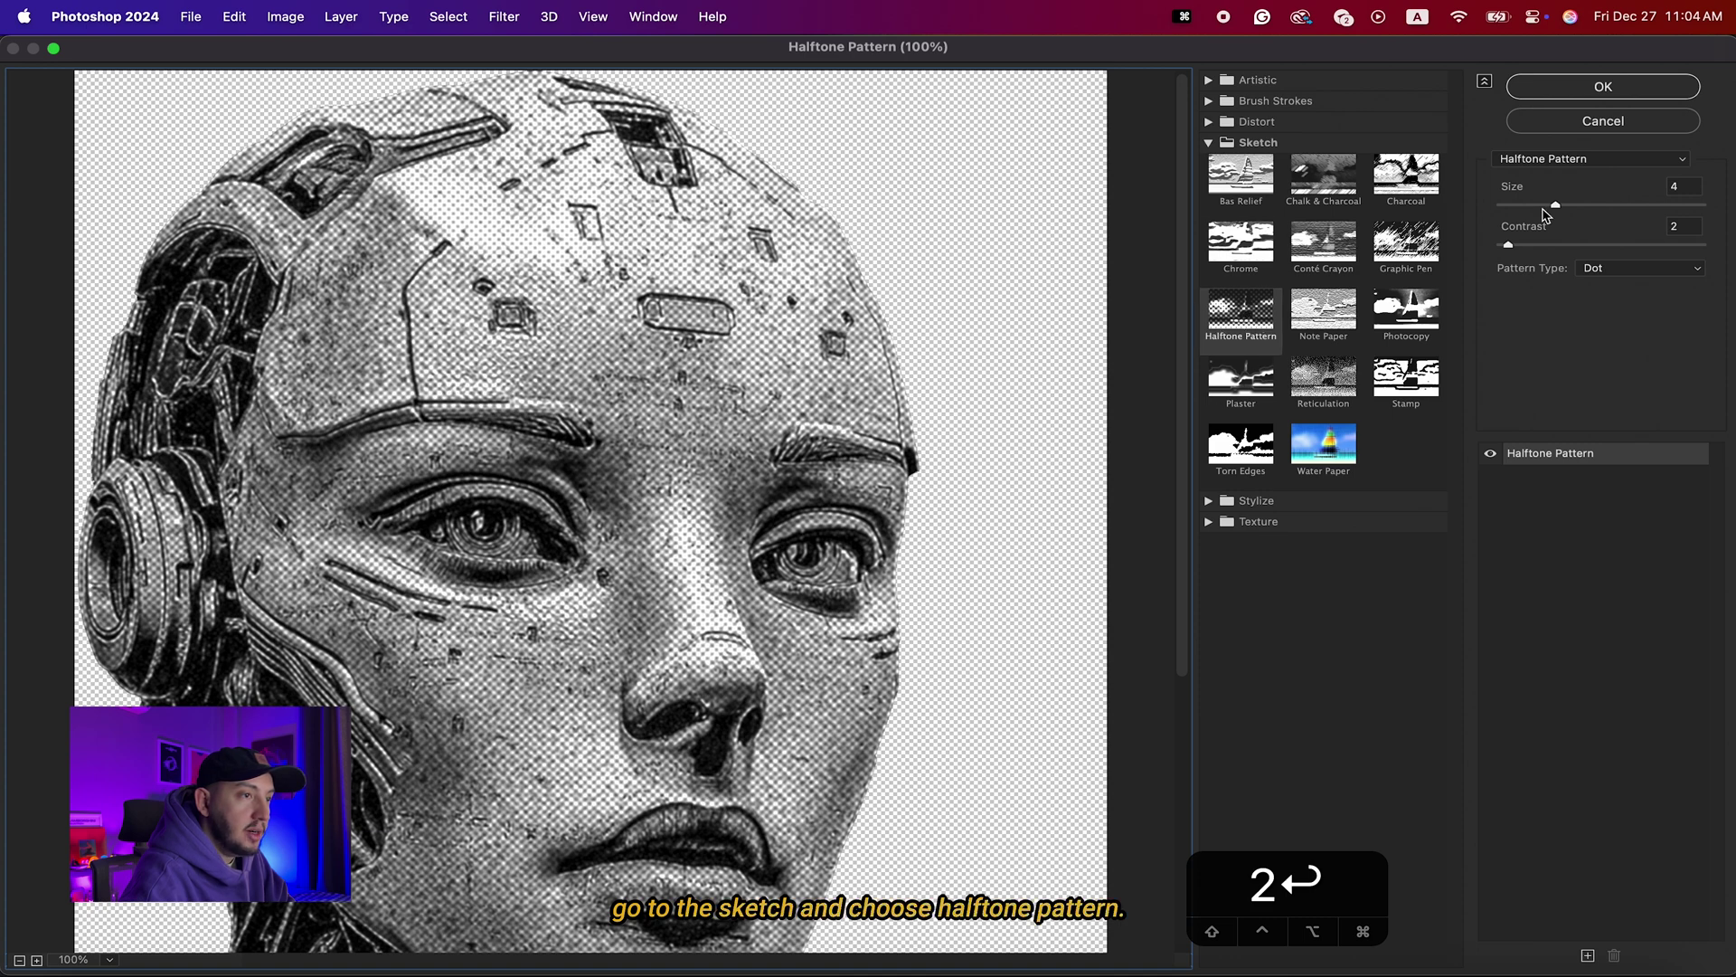
pyautogui.moveTo(1544, 207); pyautogui.dragTo(1508, 249)
pyautogui.click(1510, 244)
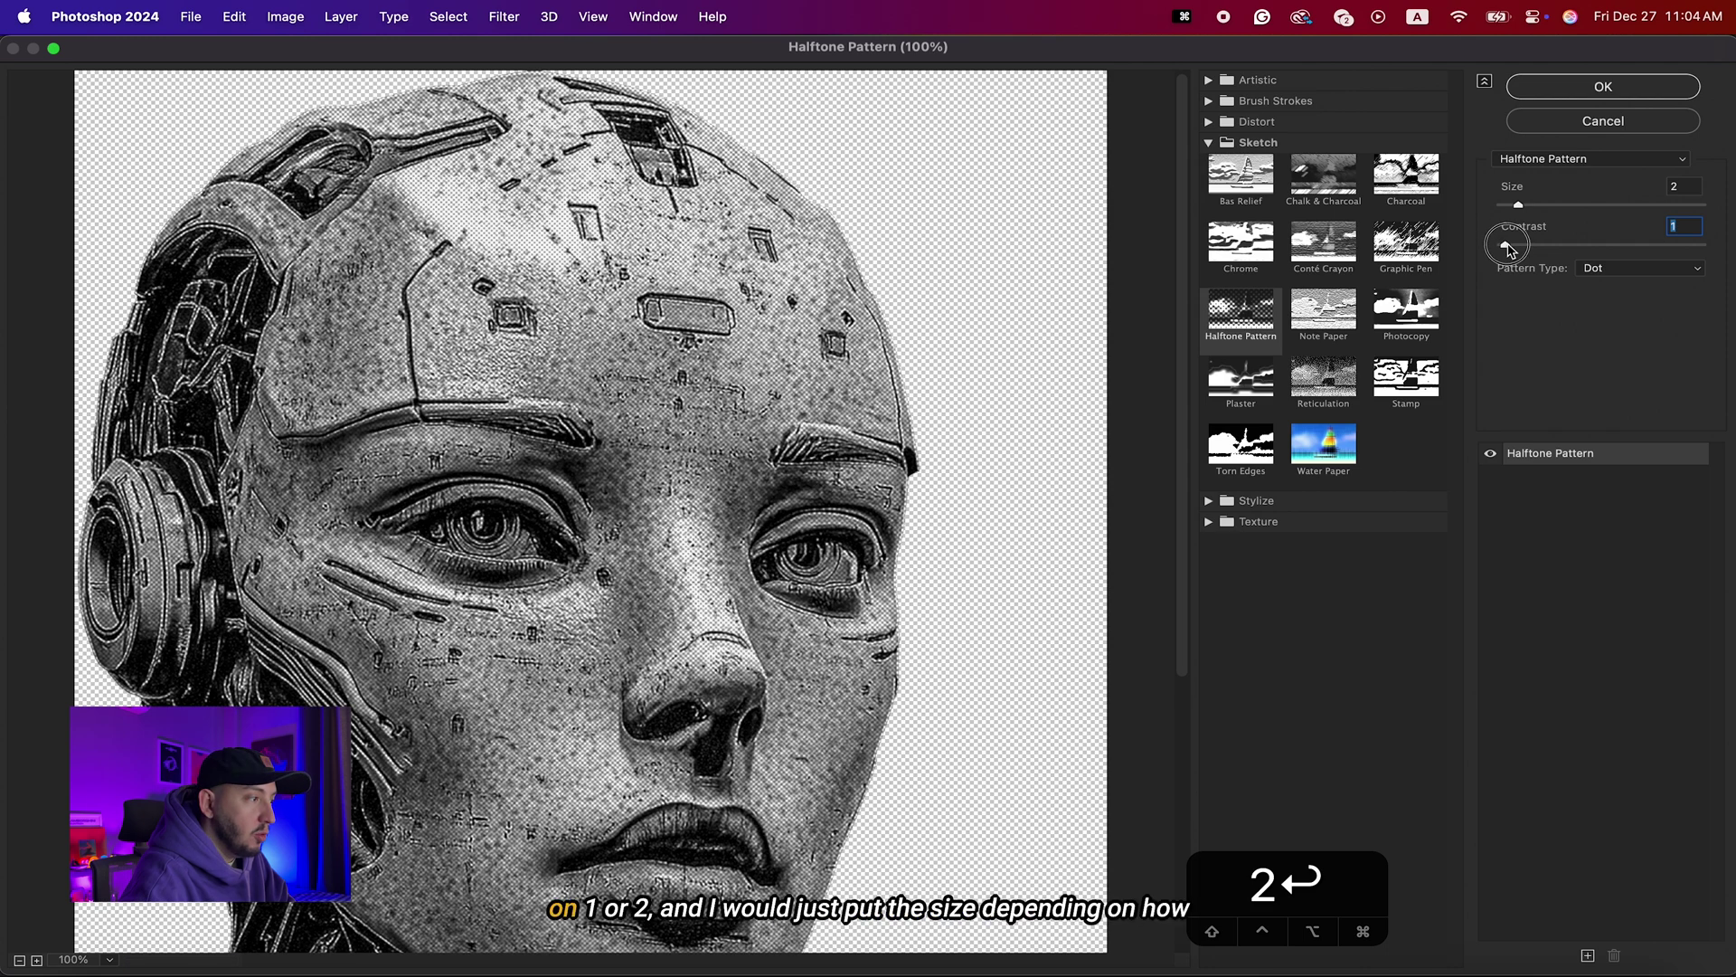
pyautogui.click(1522, 207)
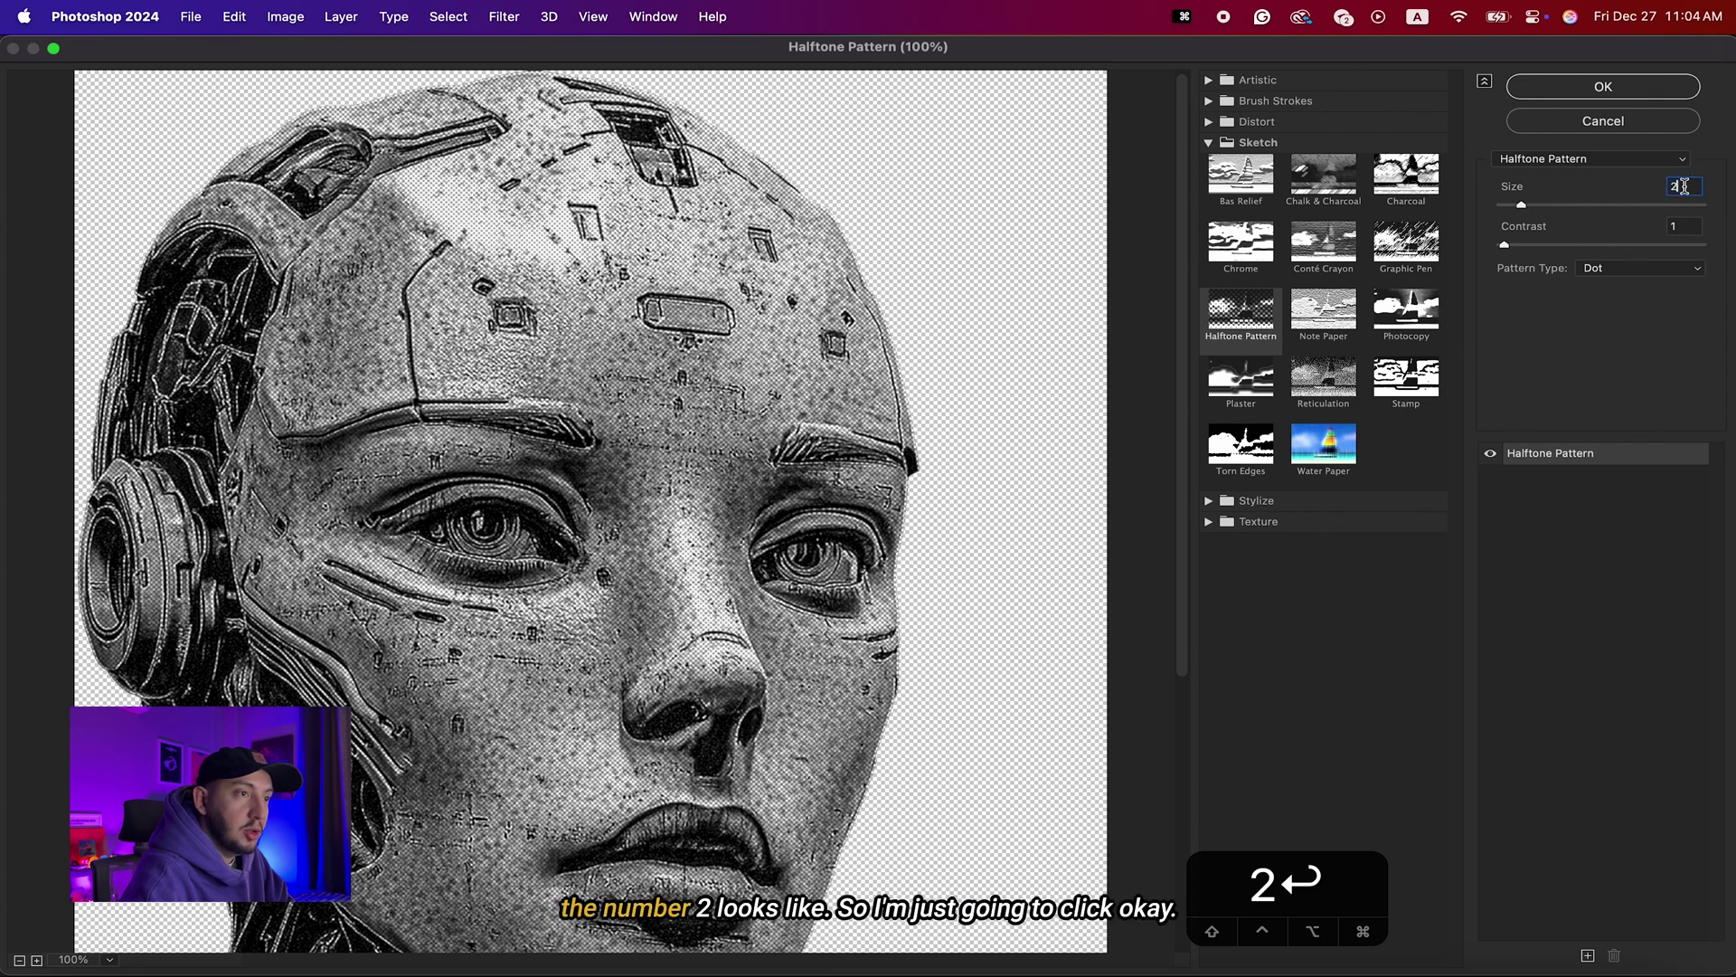
pyautogui.click(1569, 90)
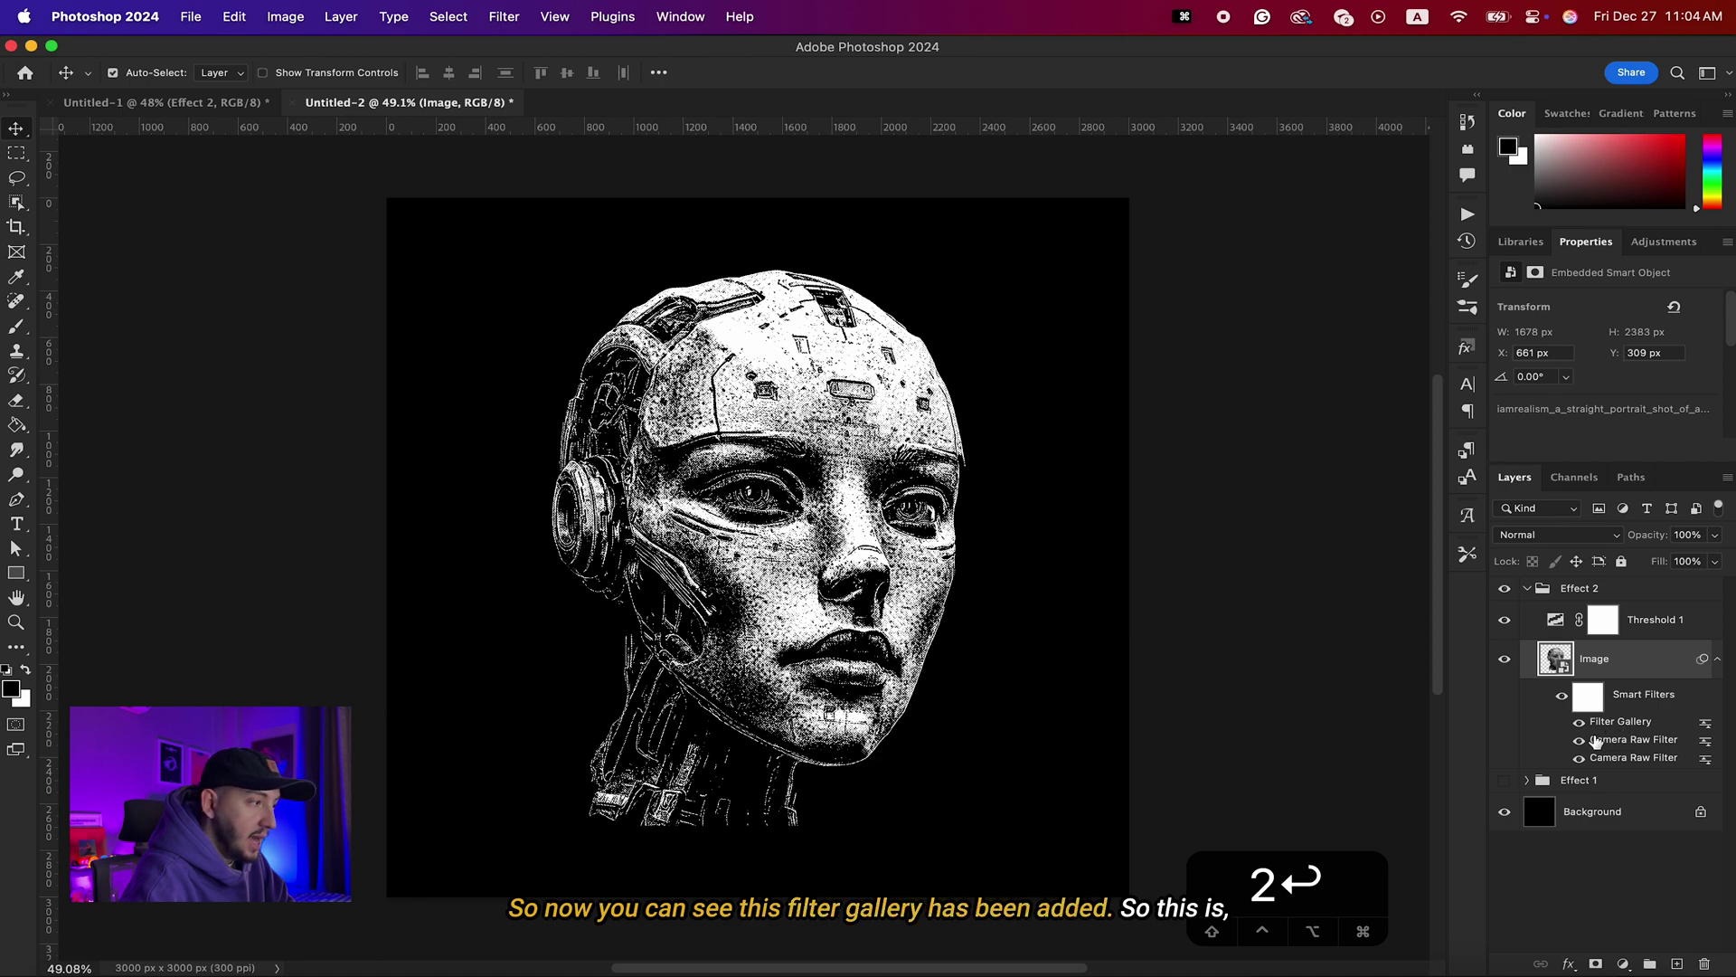
pyautogui.click(1579, 723)
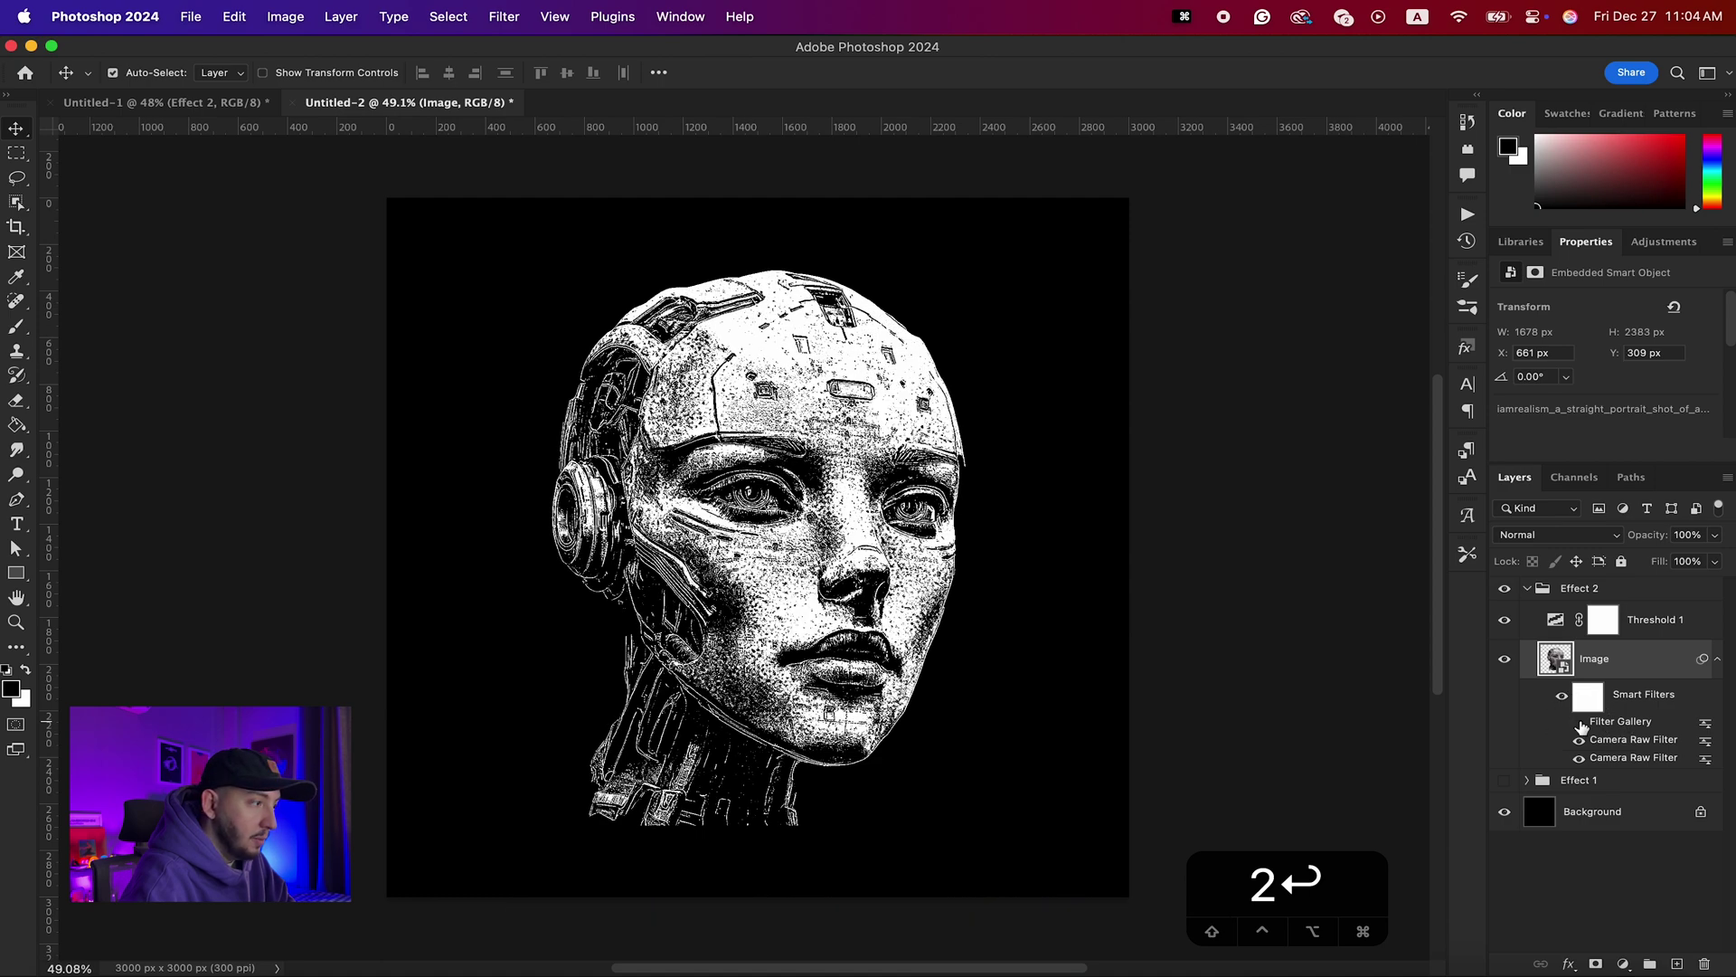
pyautogui.press('super+equal')
pyautogui.press('super+equal')
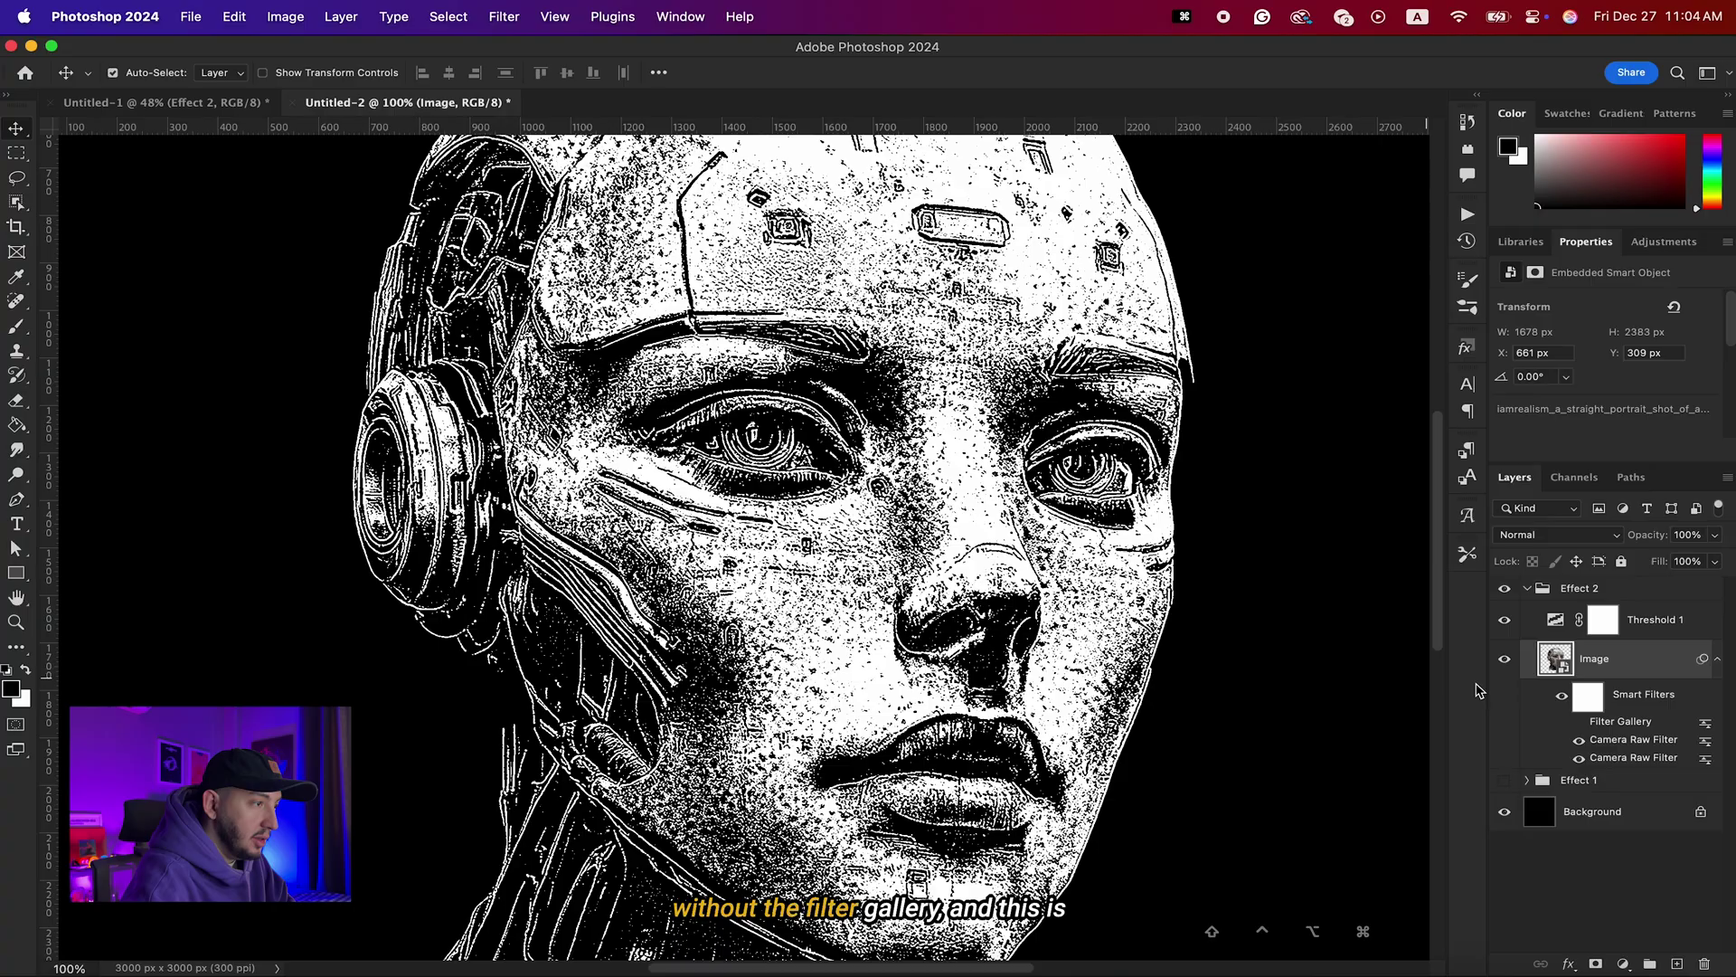
pyautogui.click(1579, 724)
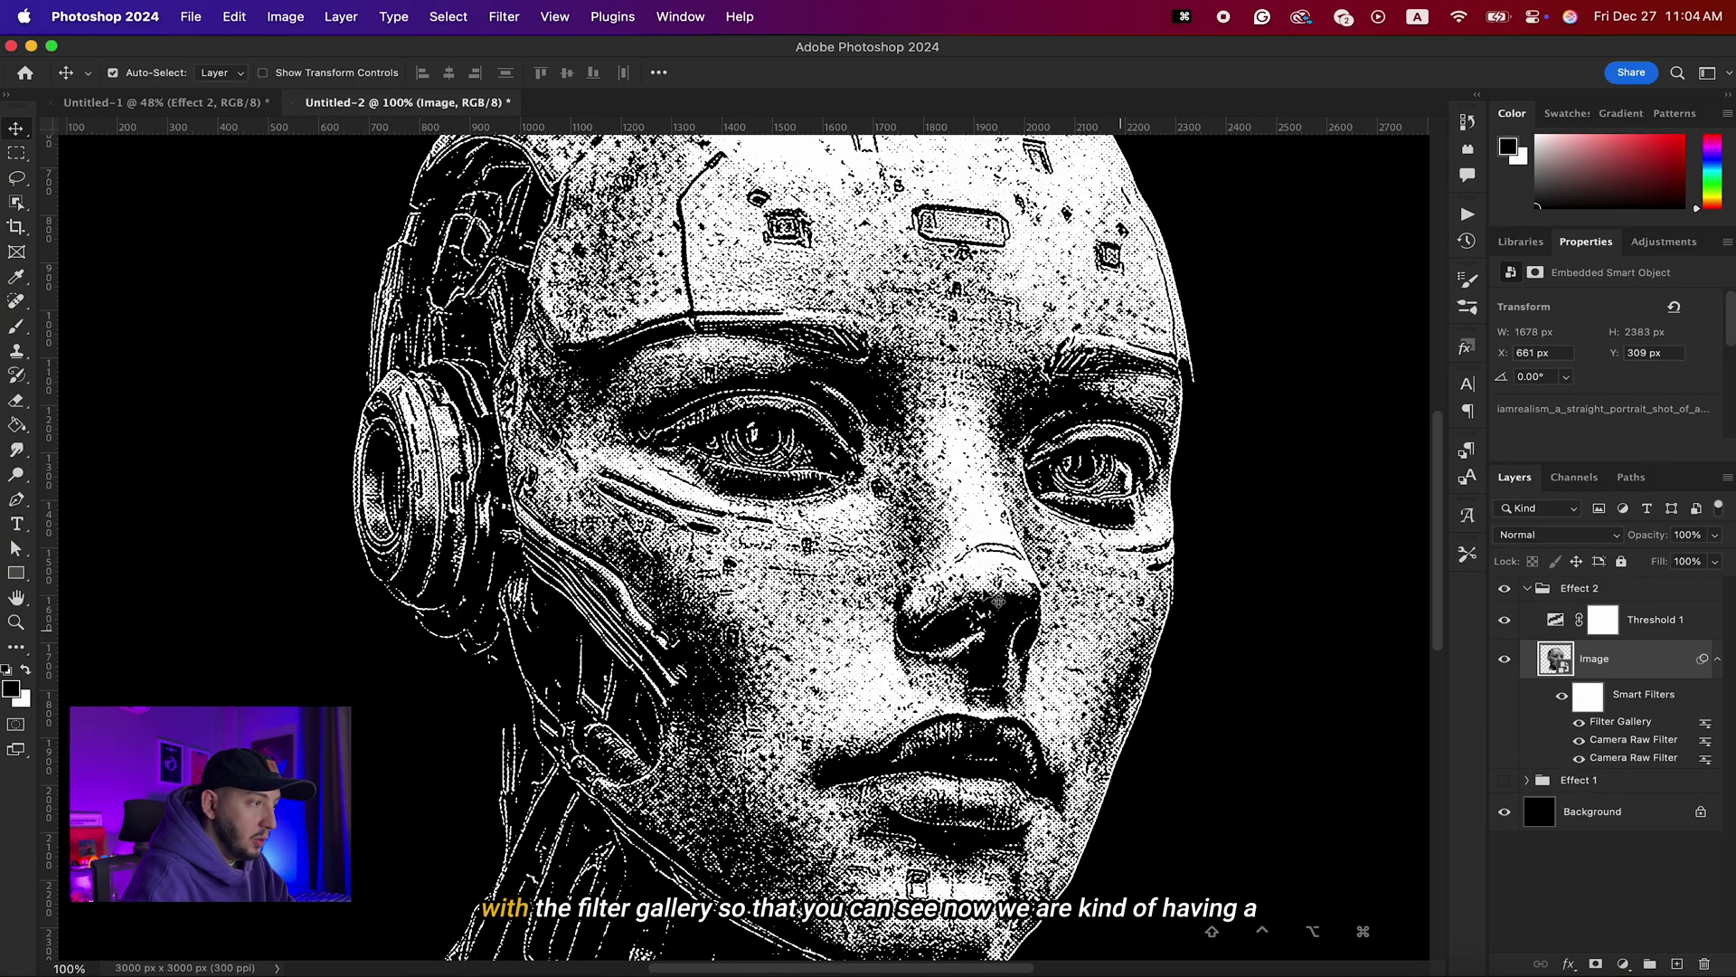
pyautogui.scroll(6, 810, 549)
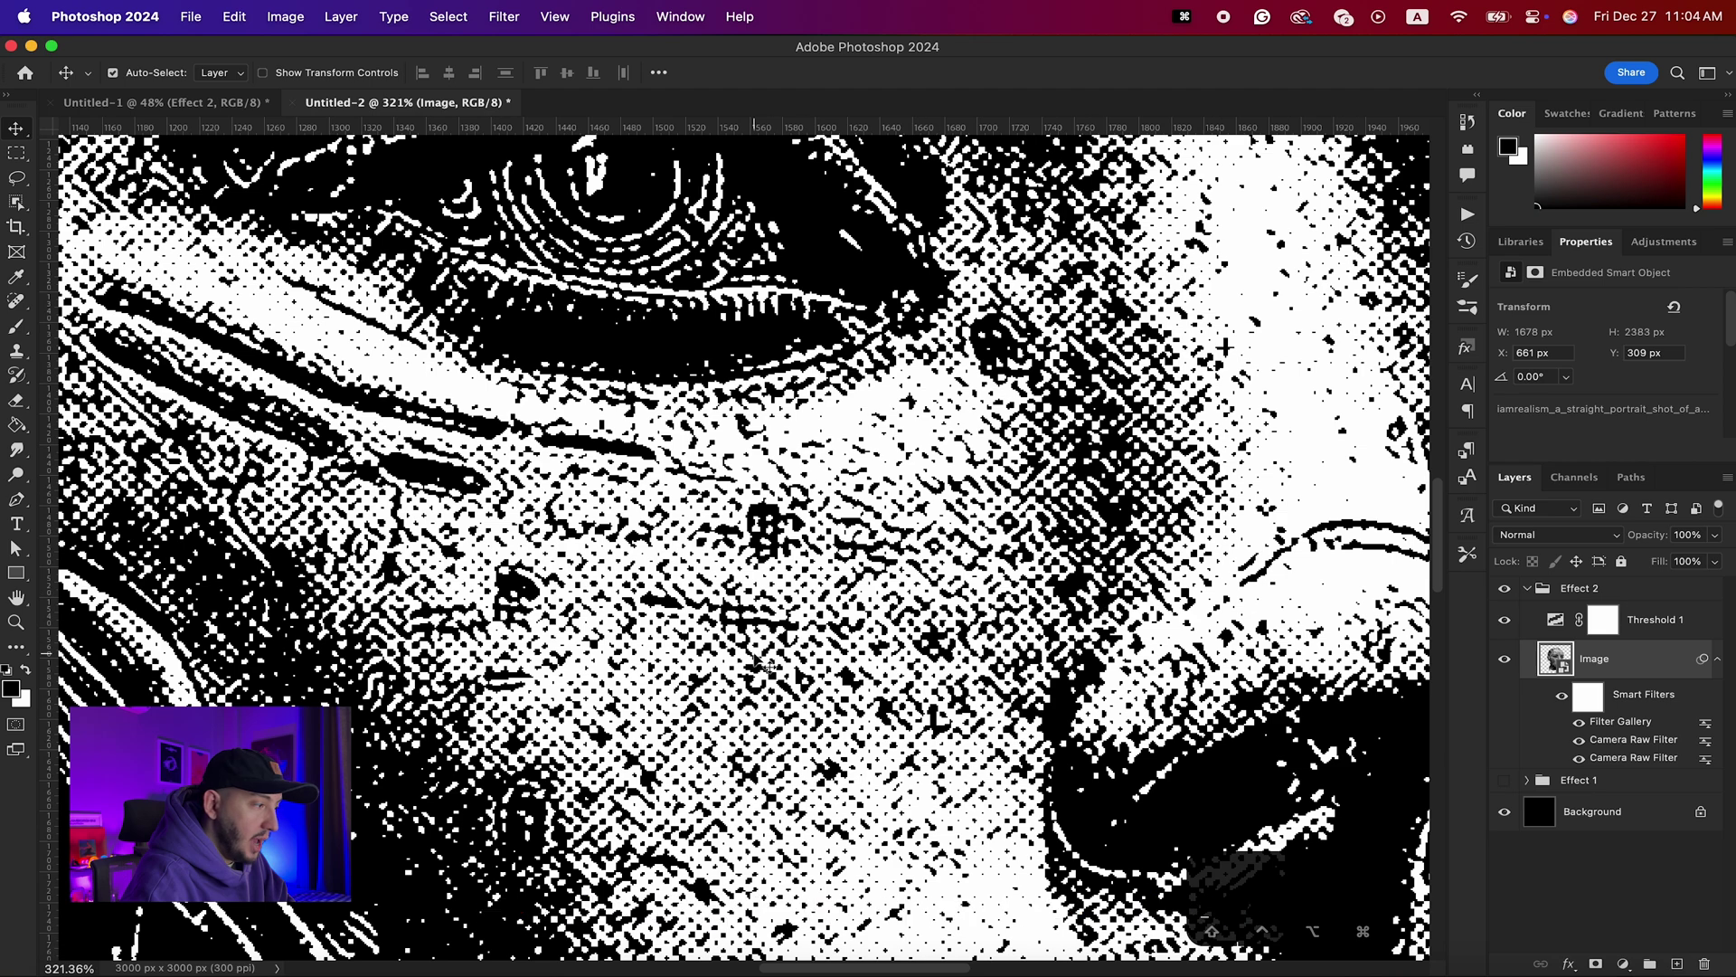
pyautogui.press('super+0')
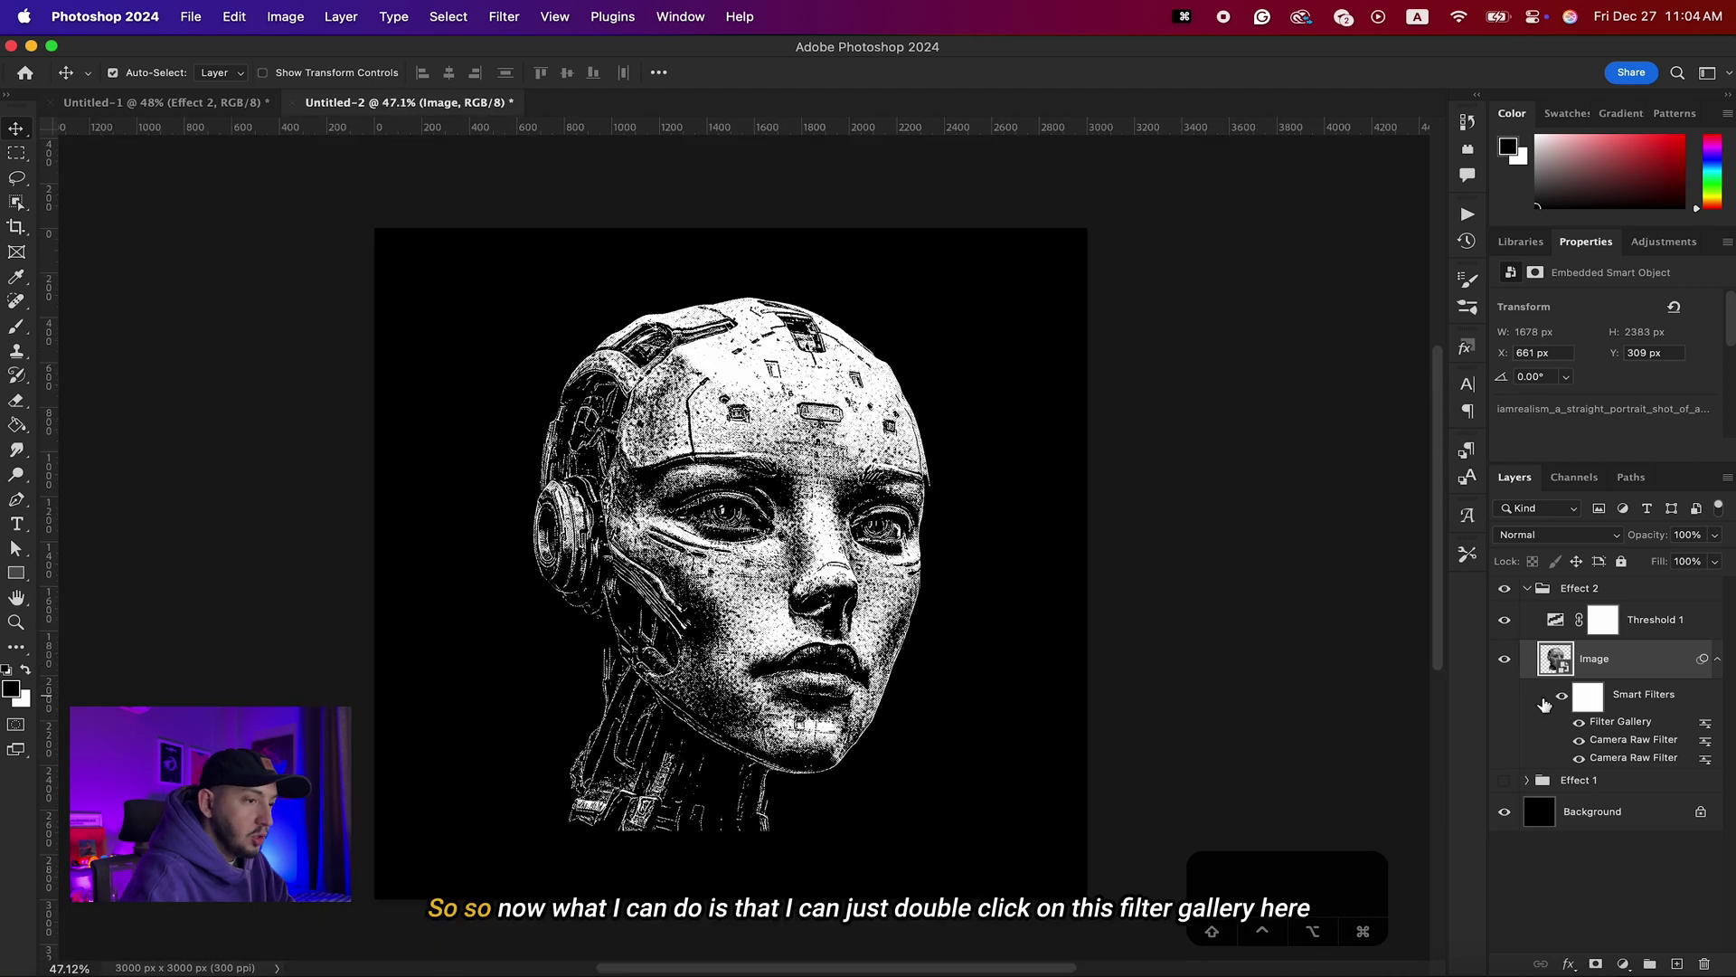
# Reopen the Filter Gallery smart filter and re-apply the Halftone Pattern at size 5
pyautogui.doubleClick(1621, 721)
pyautogui.moveTo(1519, 207); pyautogui.dragTo(1625, 208)
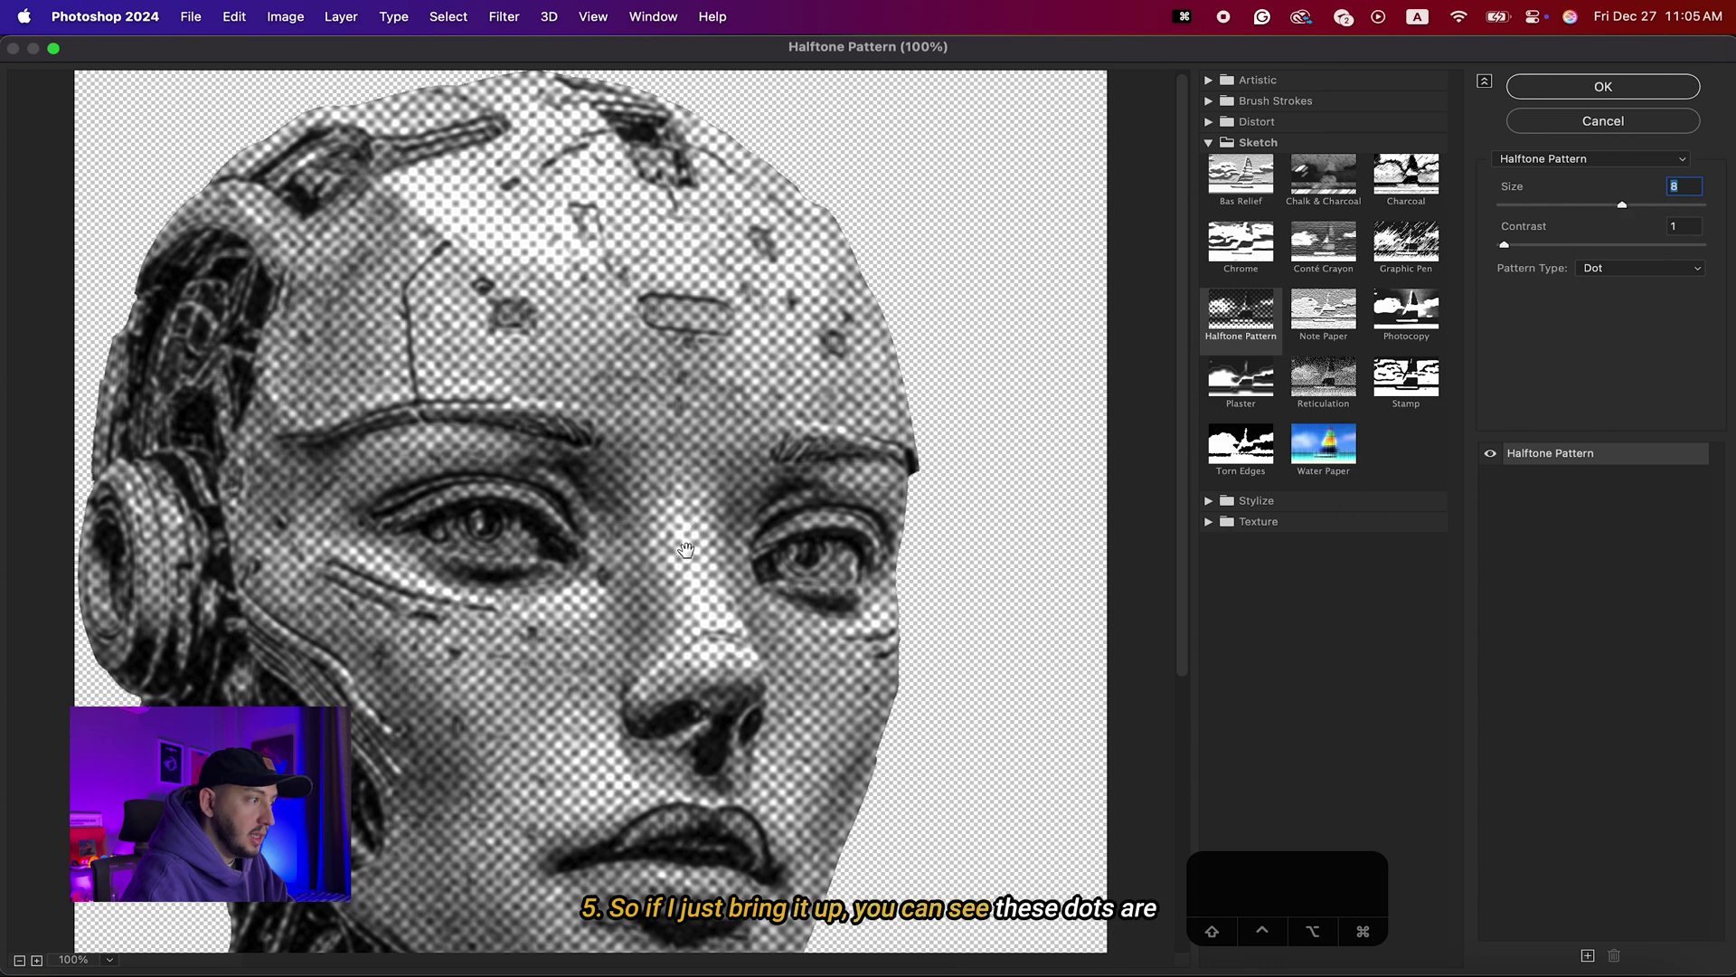
pyautogui.moveTo(1622, 206); pyautogui.dragTo(1684, 208)
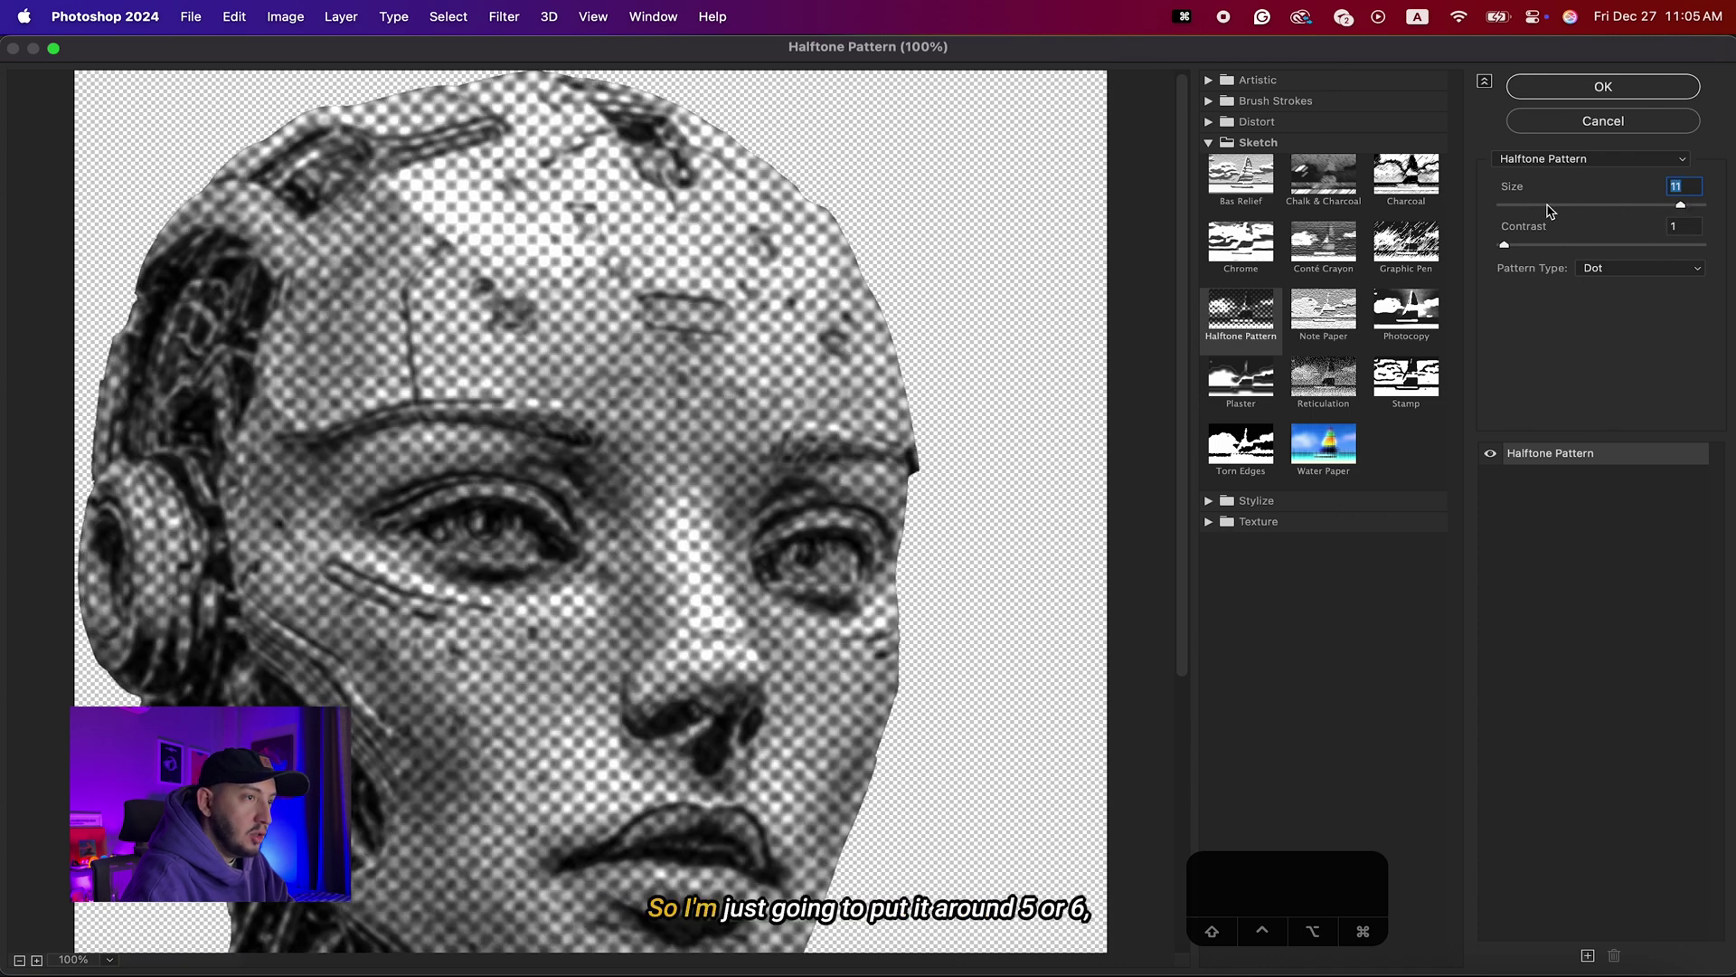
pyautogui.moveTo(1551, 210); pyautogui.dragTo(1576, 210)
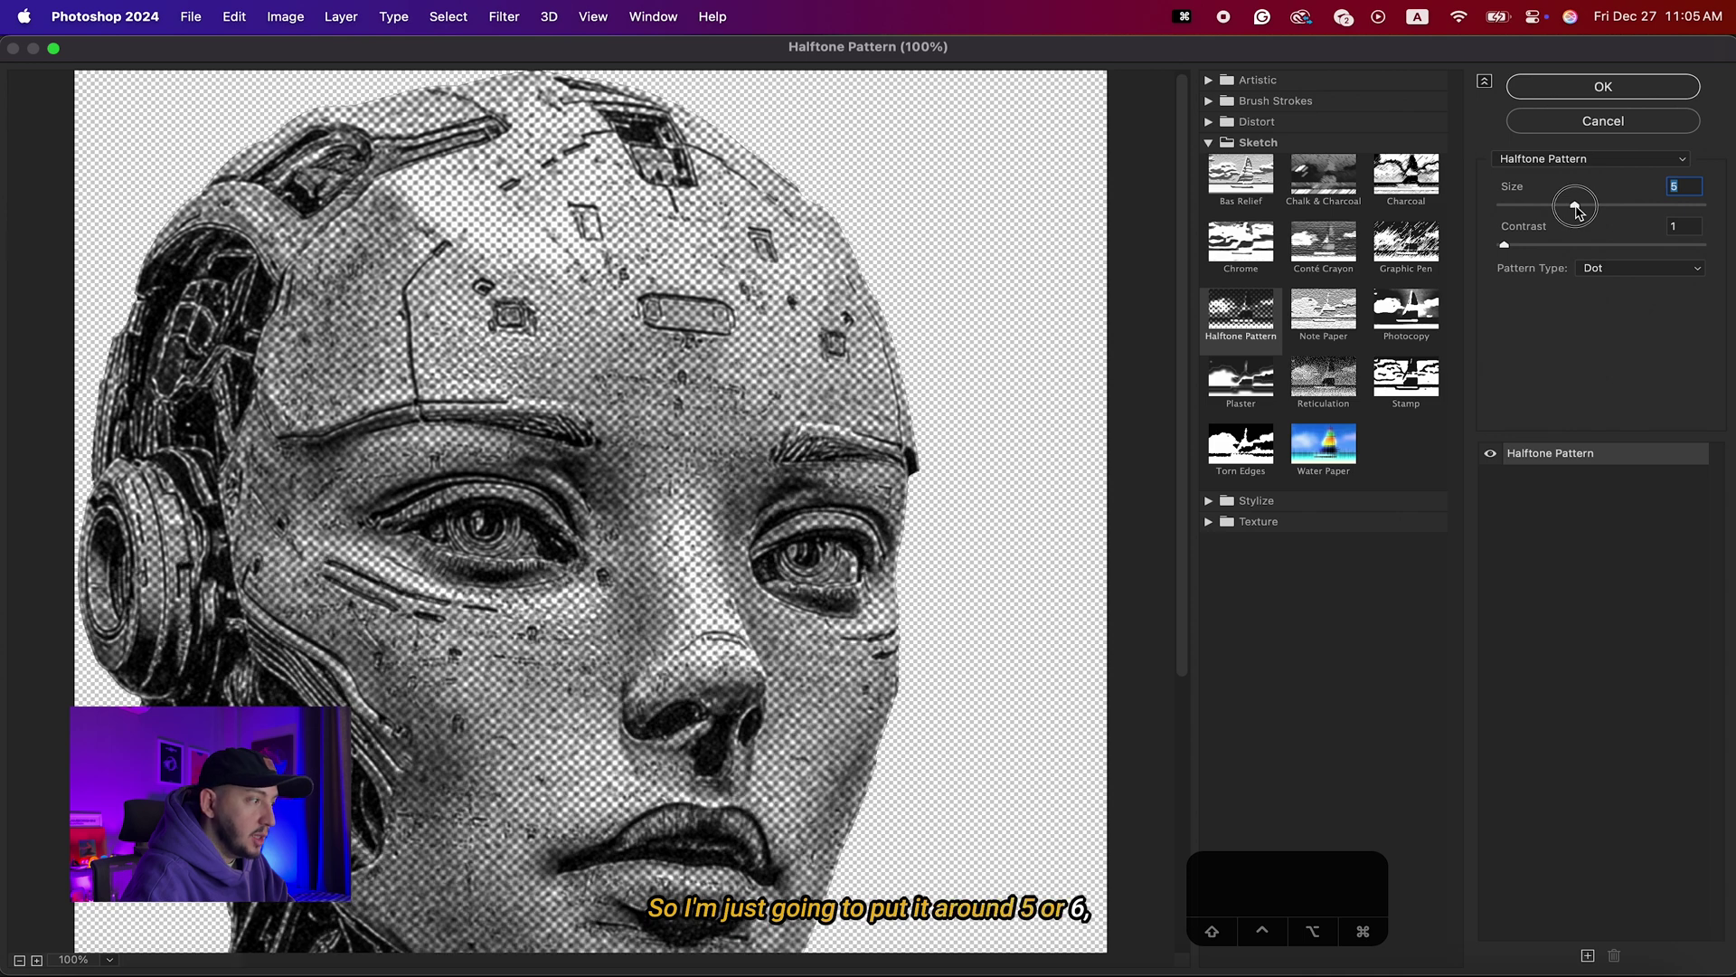
pyautogui.click(1603, 87)
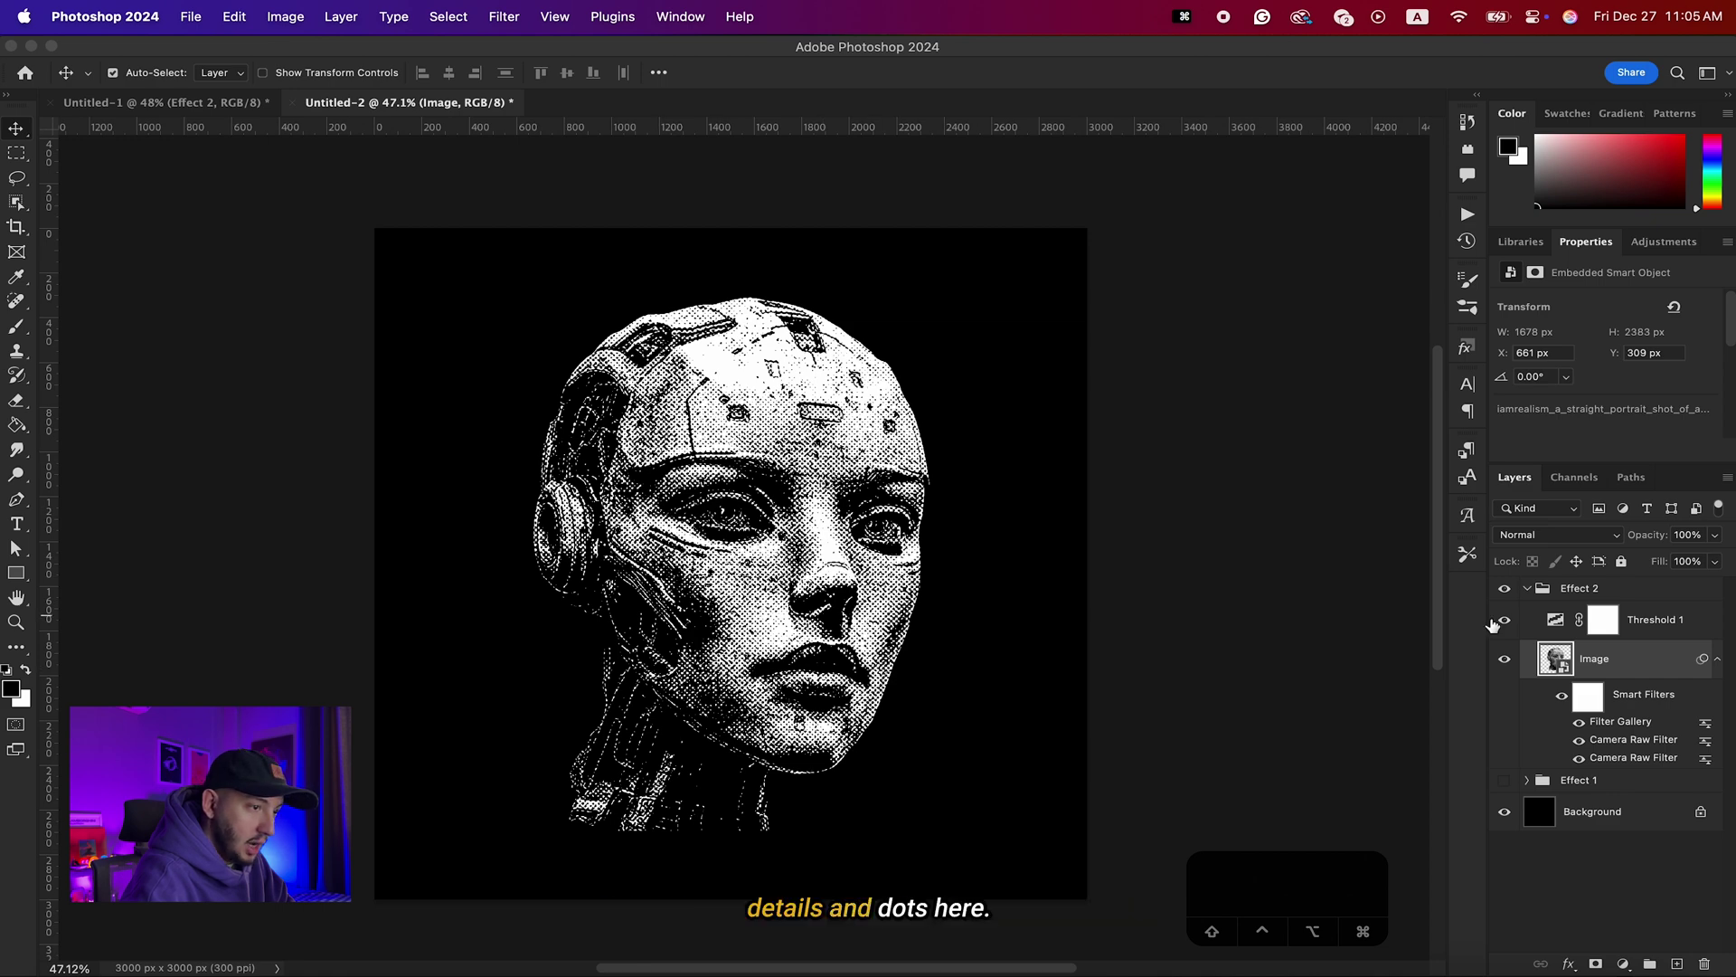
# Set Effect 2's Threshold 1 level to 126 and collapse the Effect 2 group
pyautogui.click(1565, 626)
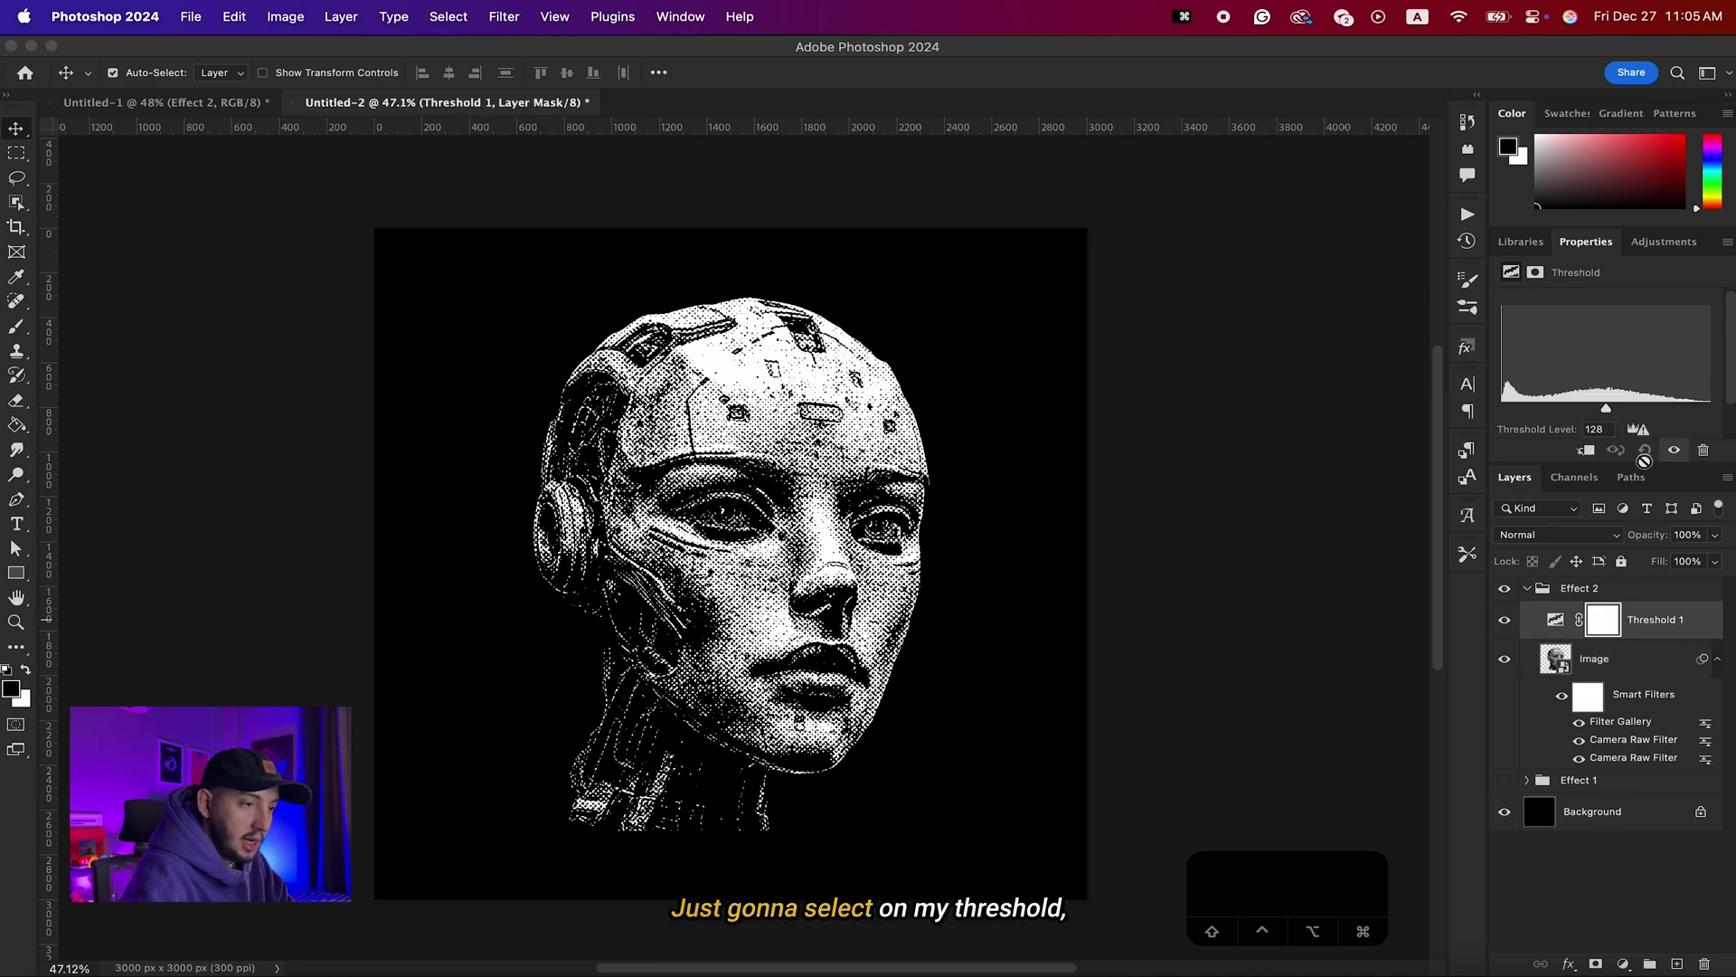
pyautogui.moveTo(1608, 413)
pyautogui.mouseDown()
pyautogui.moveTo(1628, 411)
pyautogui.moveTo(1573, 414)
pyautogui.moveTo(1604, 412)
pyautogui.mouseUp()
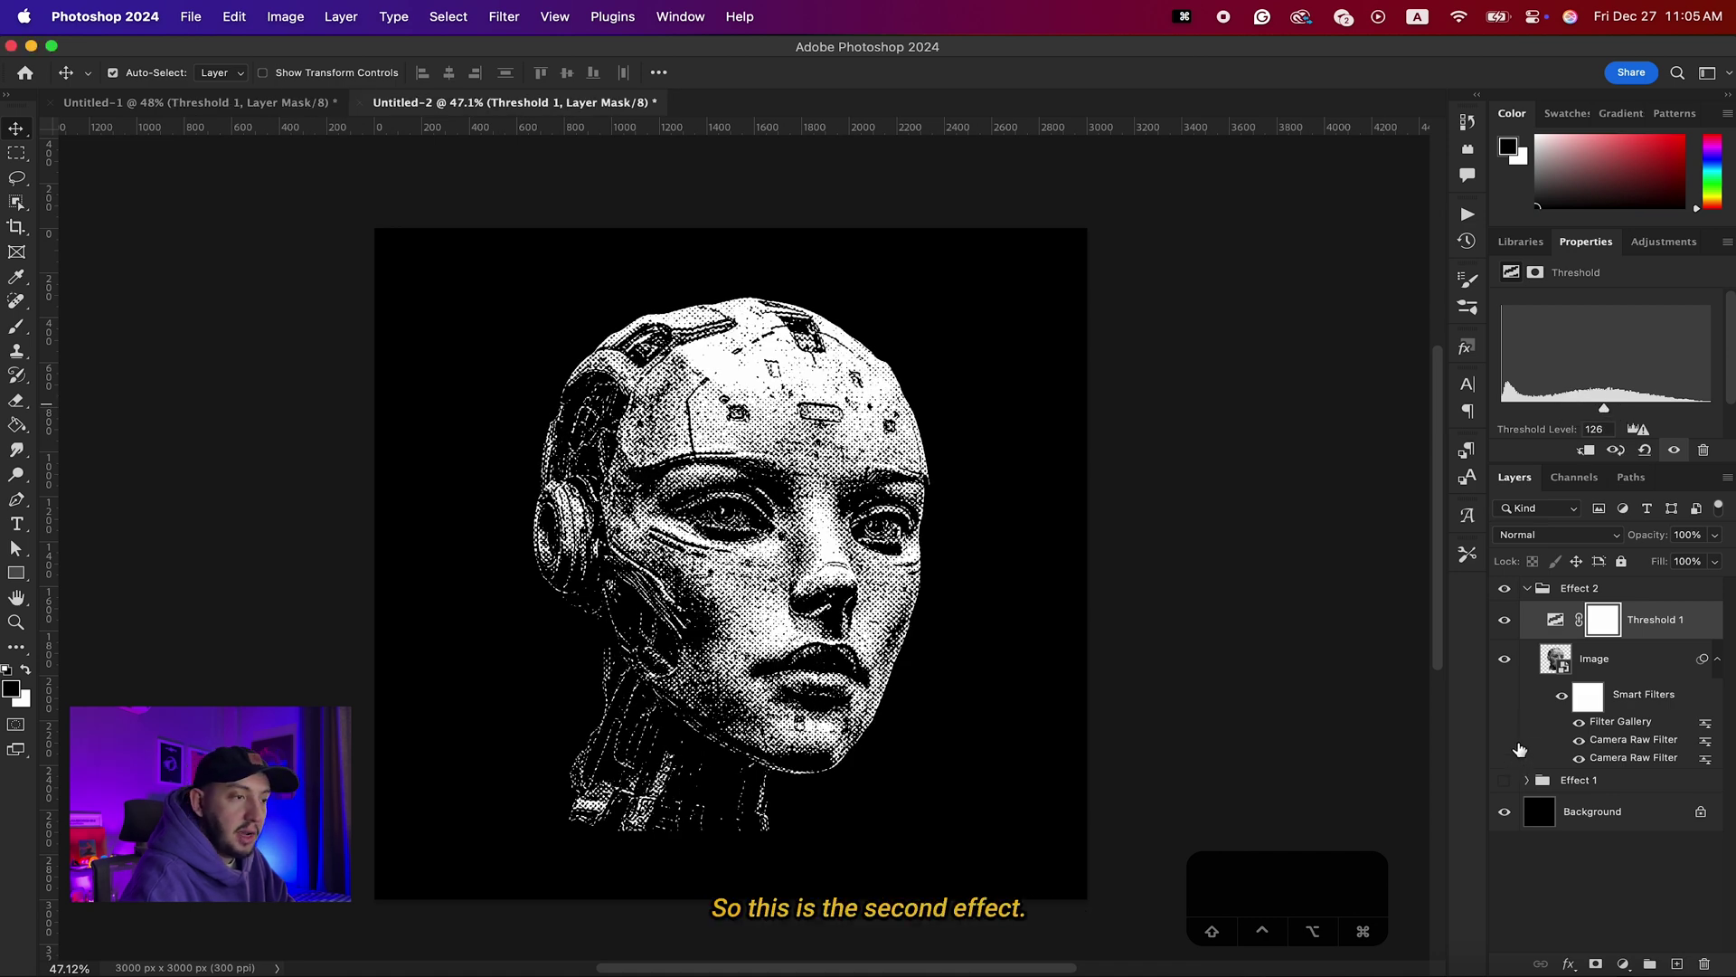
pyautogui.click(1527, 588)
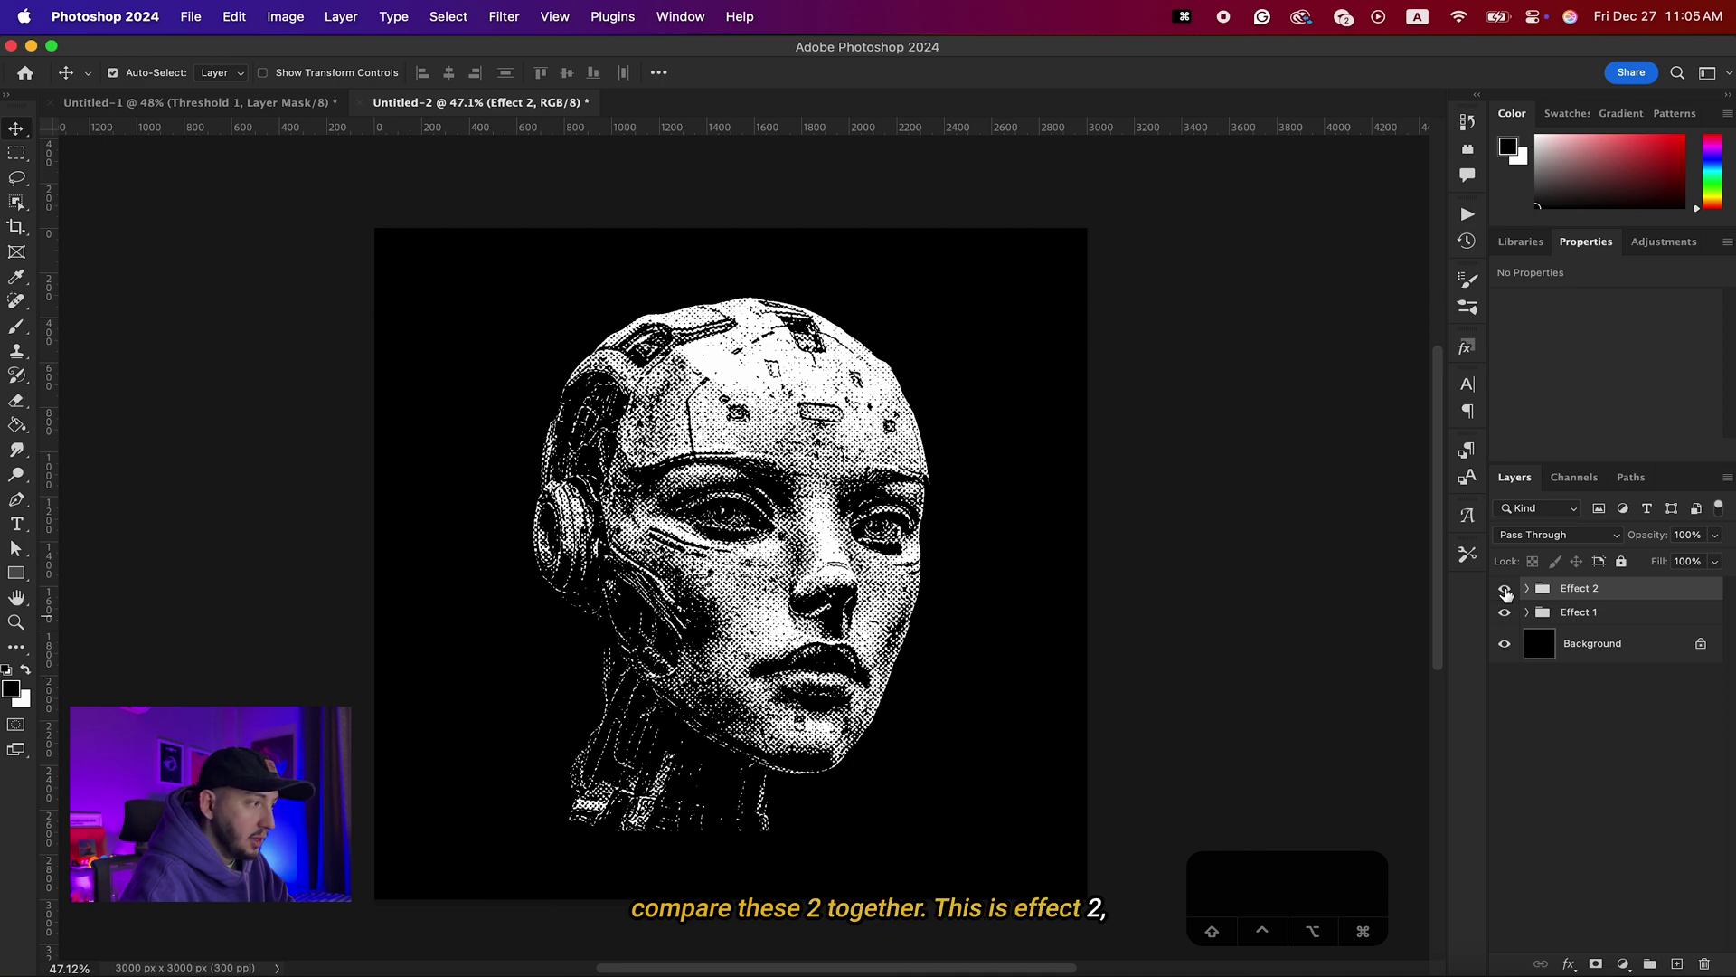
# Toggle Effect 2's visibility to compare against Effect 1, then hide Effect 1
pyautogui.click(1506, 590)
pyautogui.click(1506, 590)
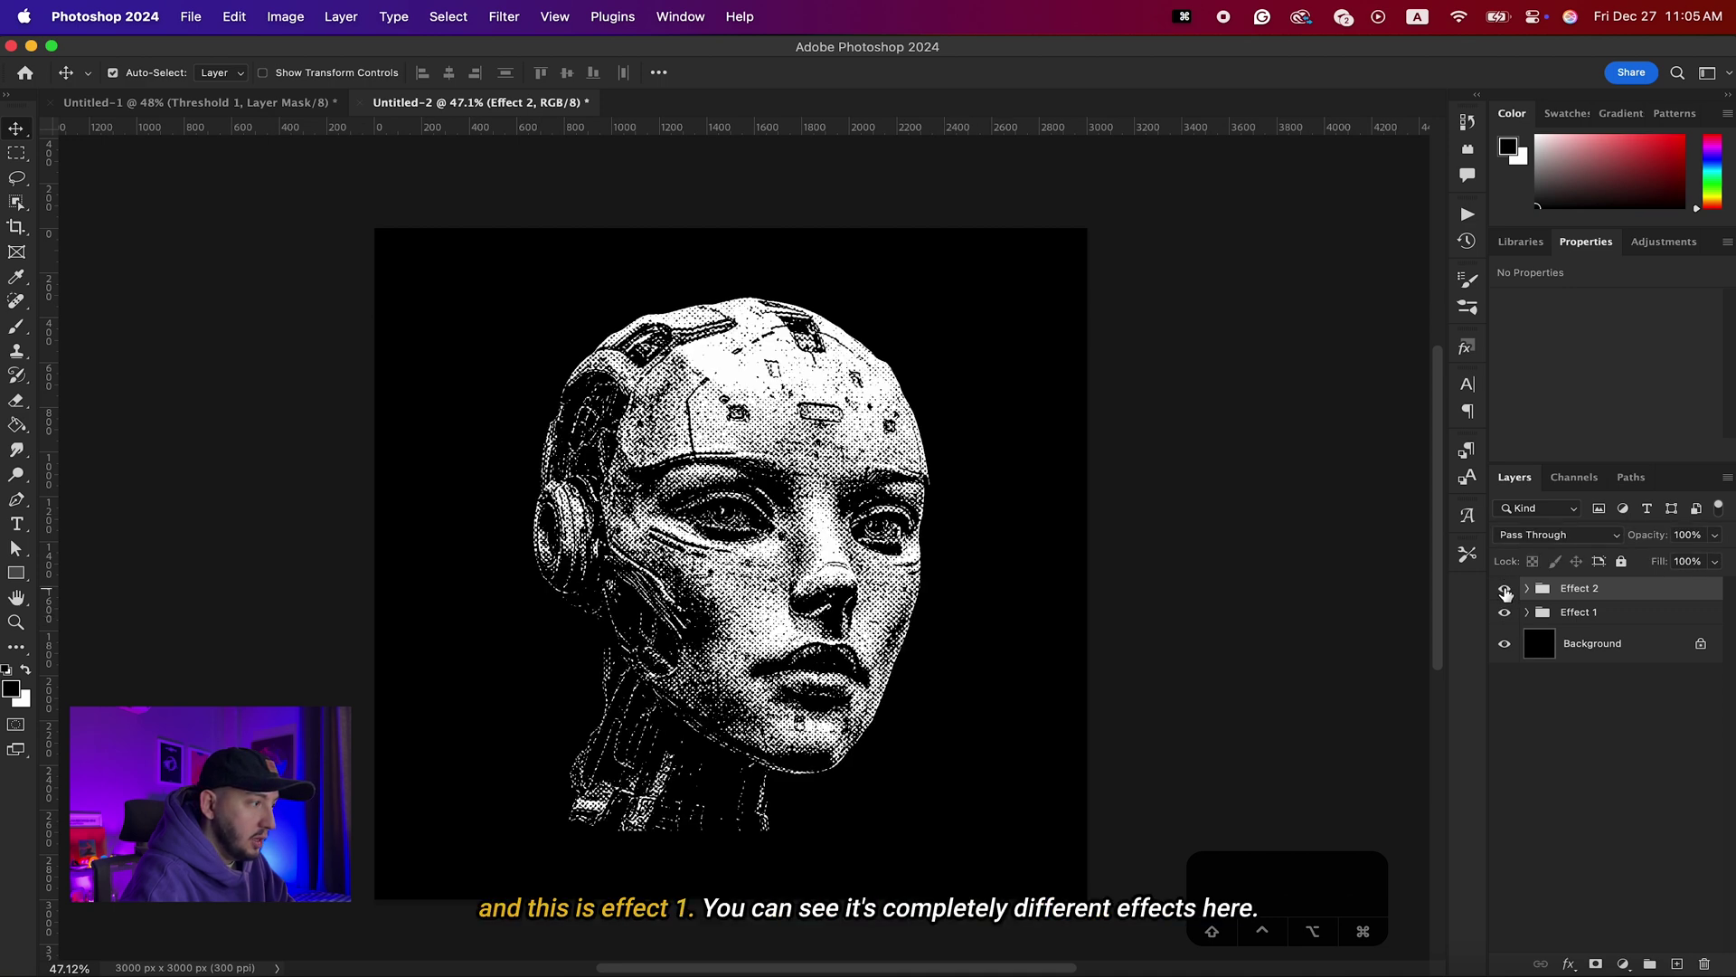
pyautogui.click(1505, 589)
pyautogui.click(1505, 589)
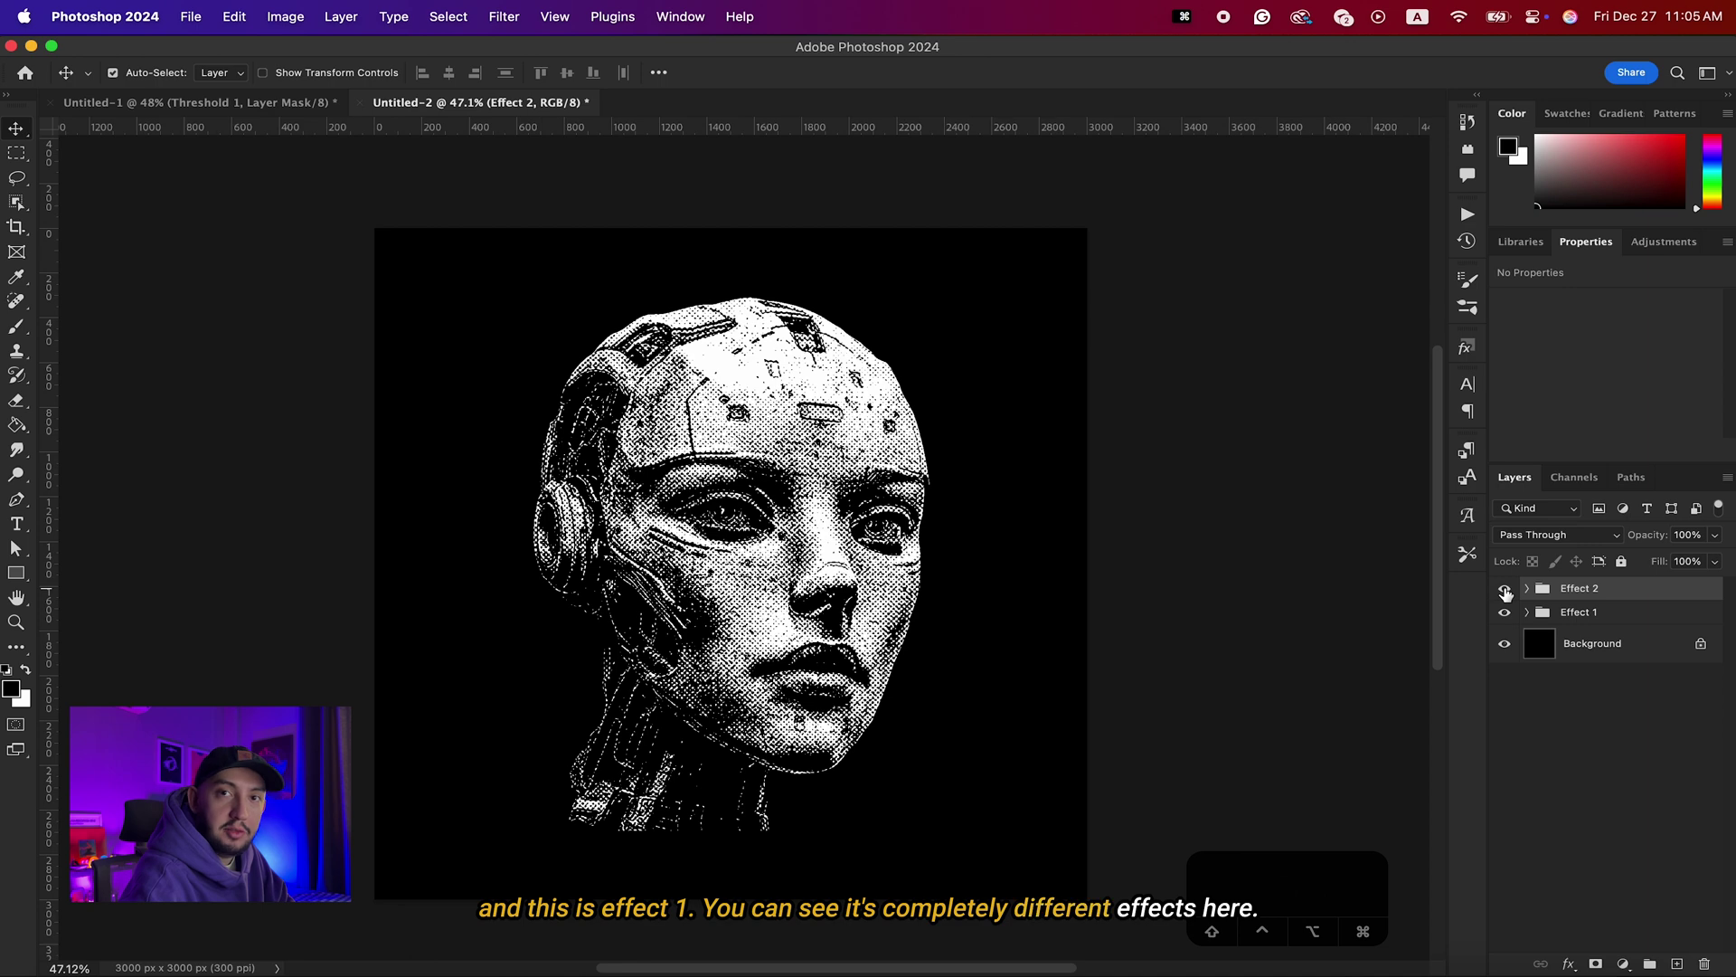
pyautogui.click(1505, 612)
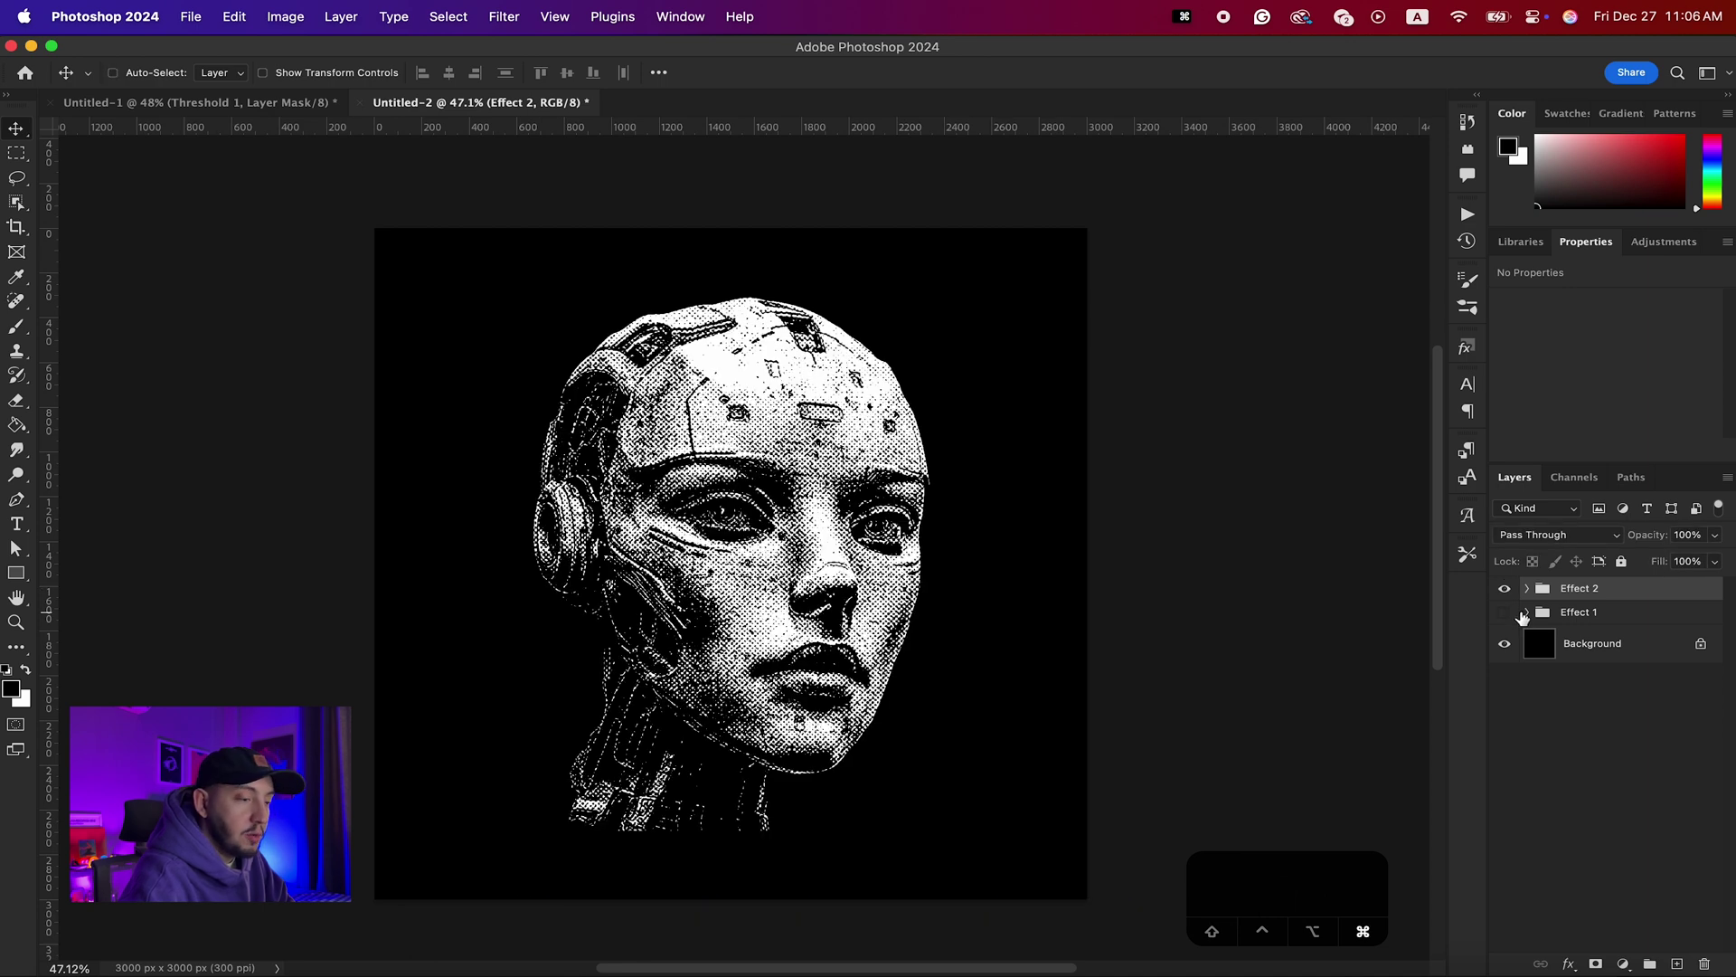
# Duplicate Effect 2, hide the original, and rename the copy 'Effect 3'
pyautogui.press('super+j')
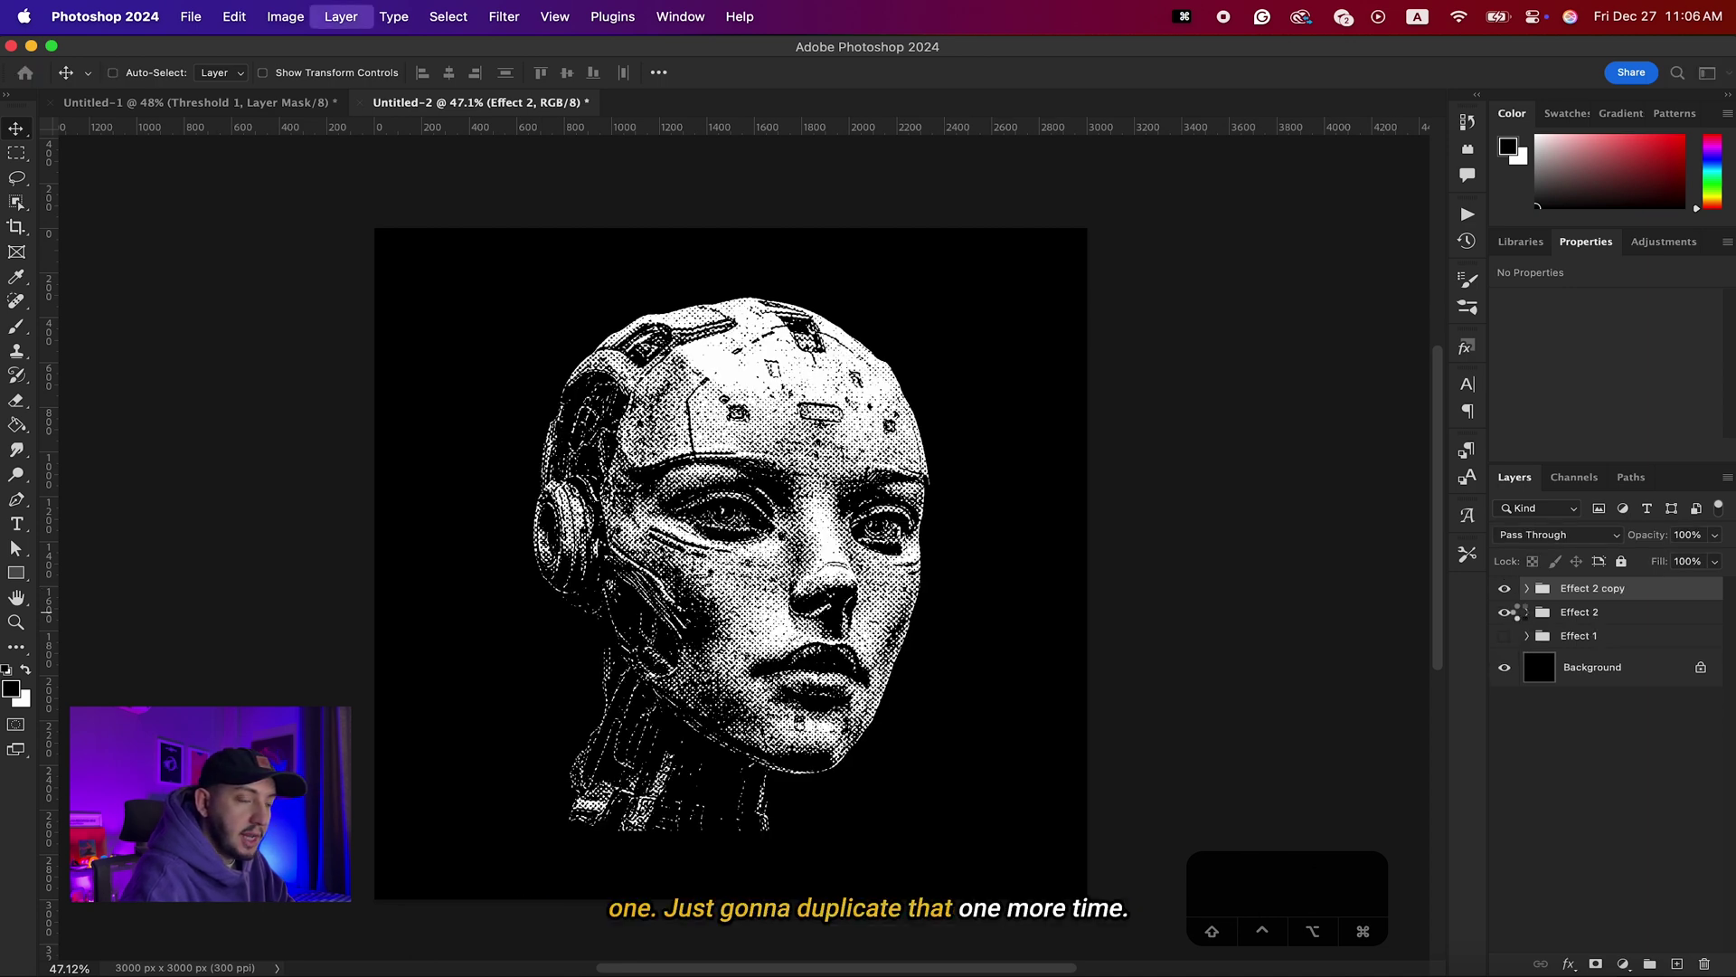
pyautogui.click(1505, 612)
pyautogui.doubleClick(1607, 589)
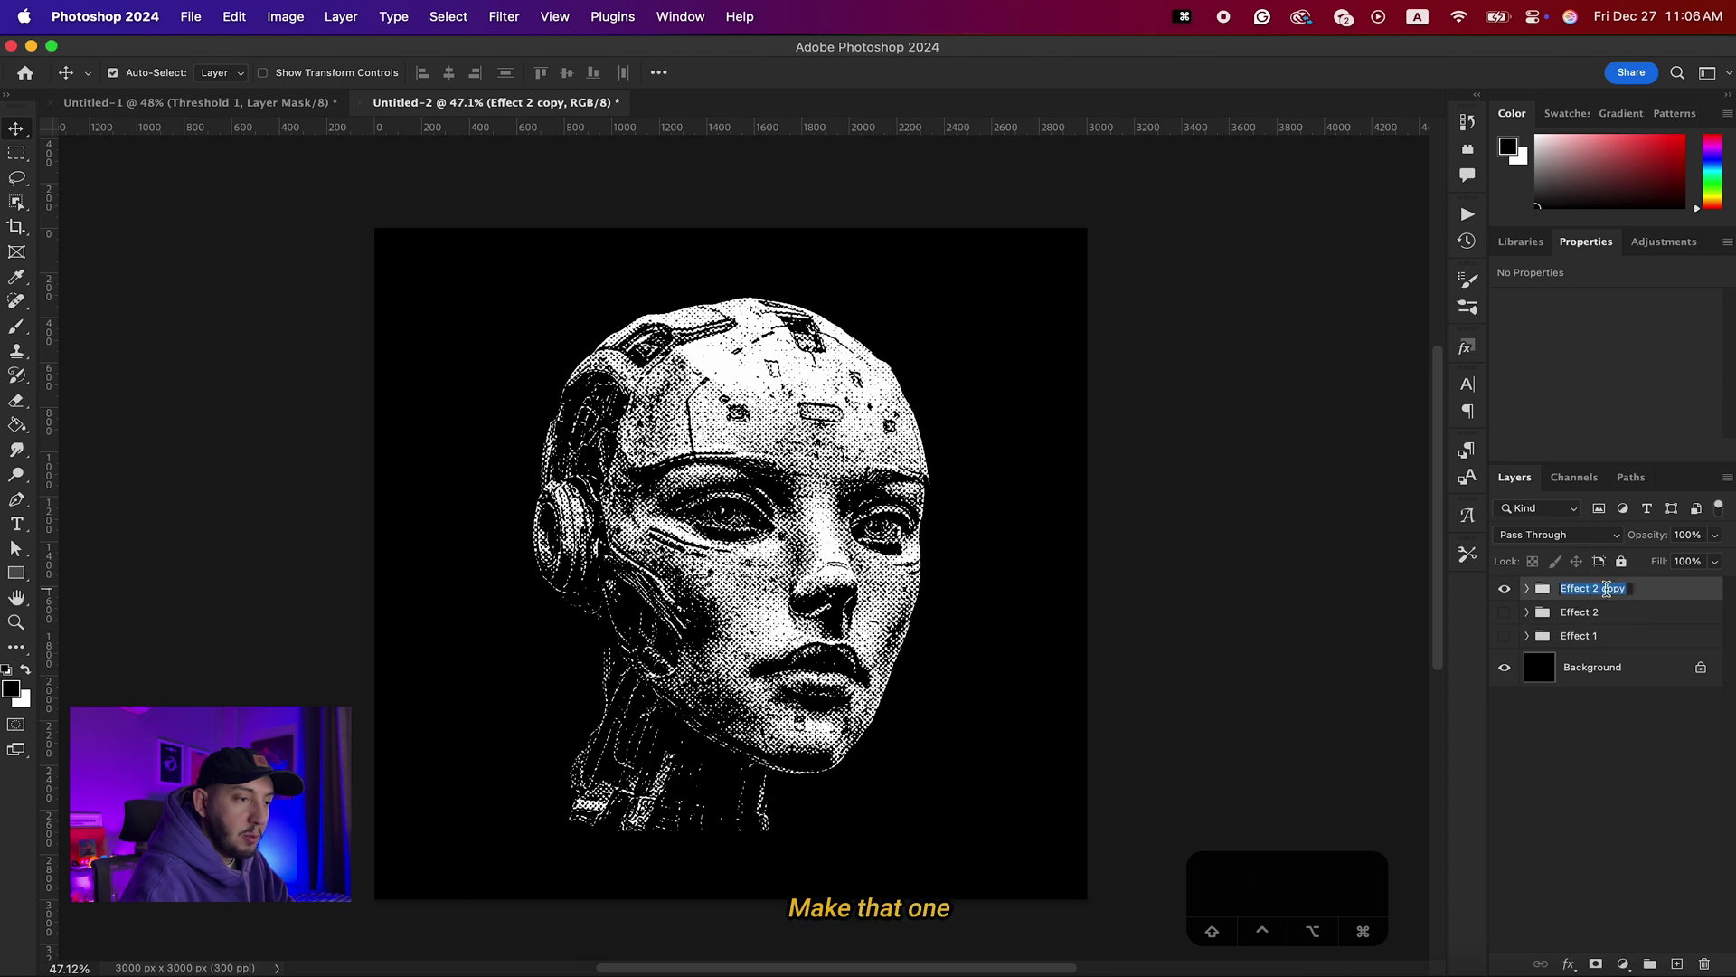
pyautogui.write('Effect 3')
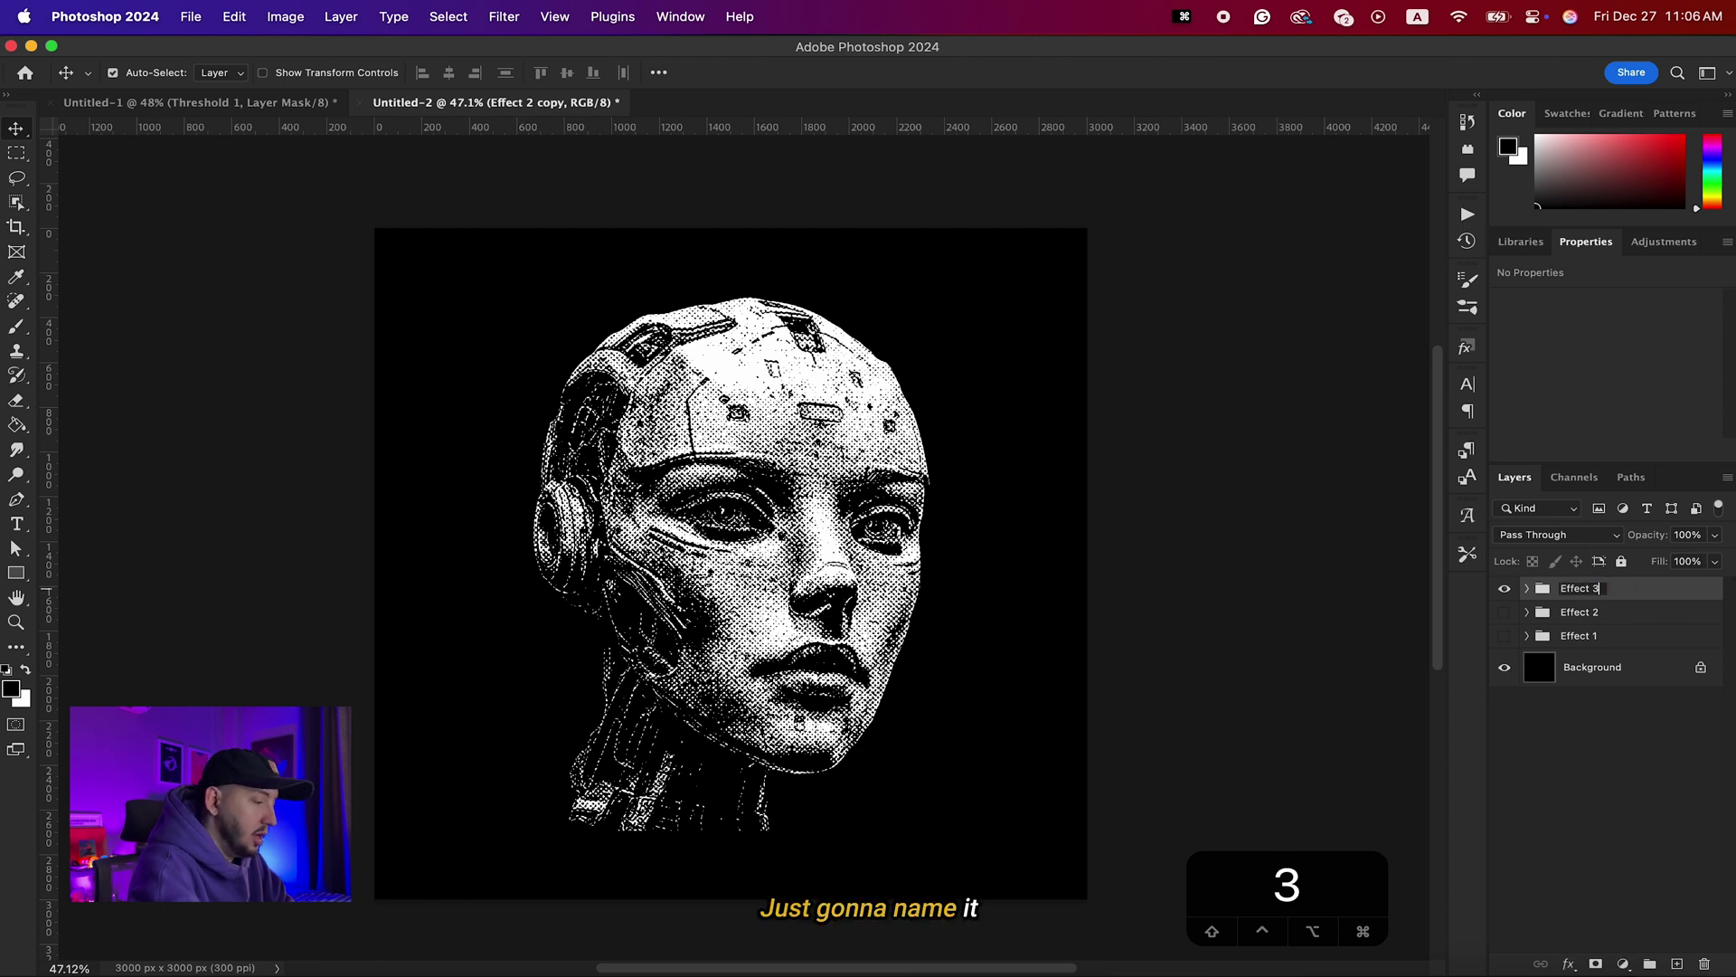
pyautogui.press('Return')
# Clear all smart filters from Effect 3's Image layer and delete its Threshold 1 layer
pyautogui.click(1527, 589)
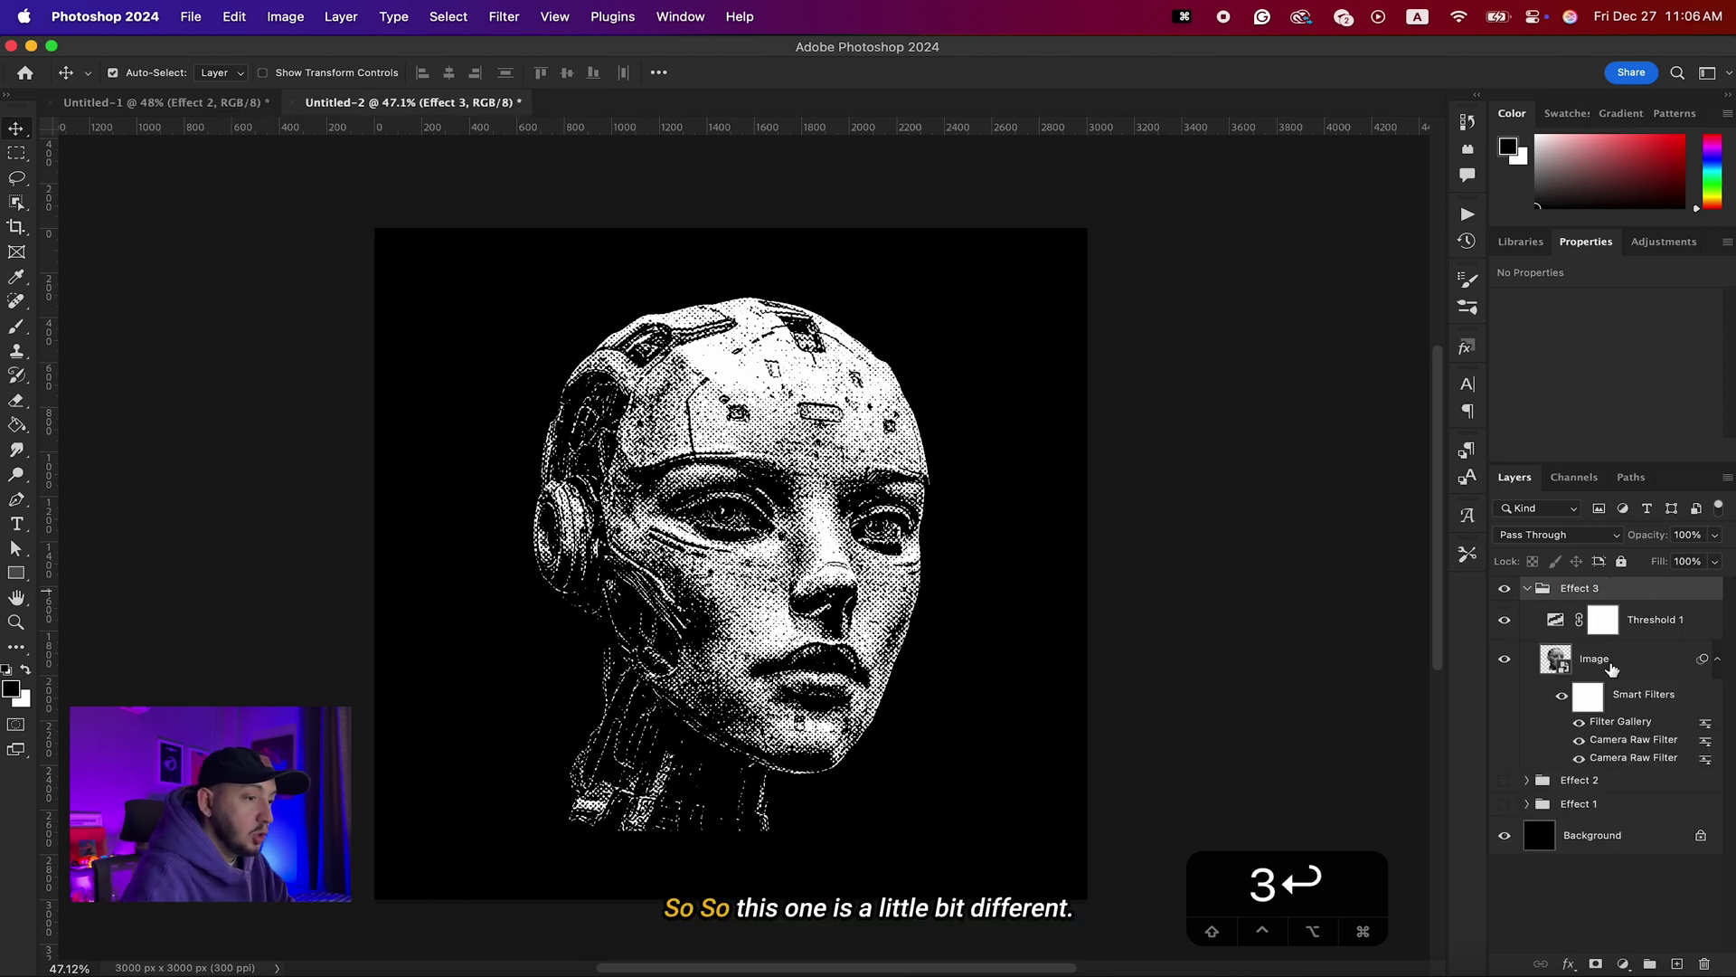
pyautogui.click(1605, 667)
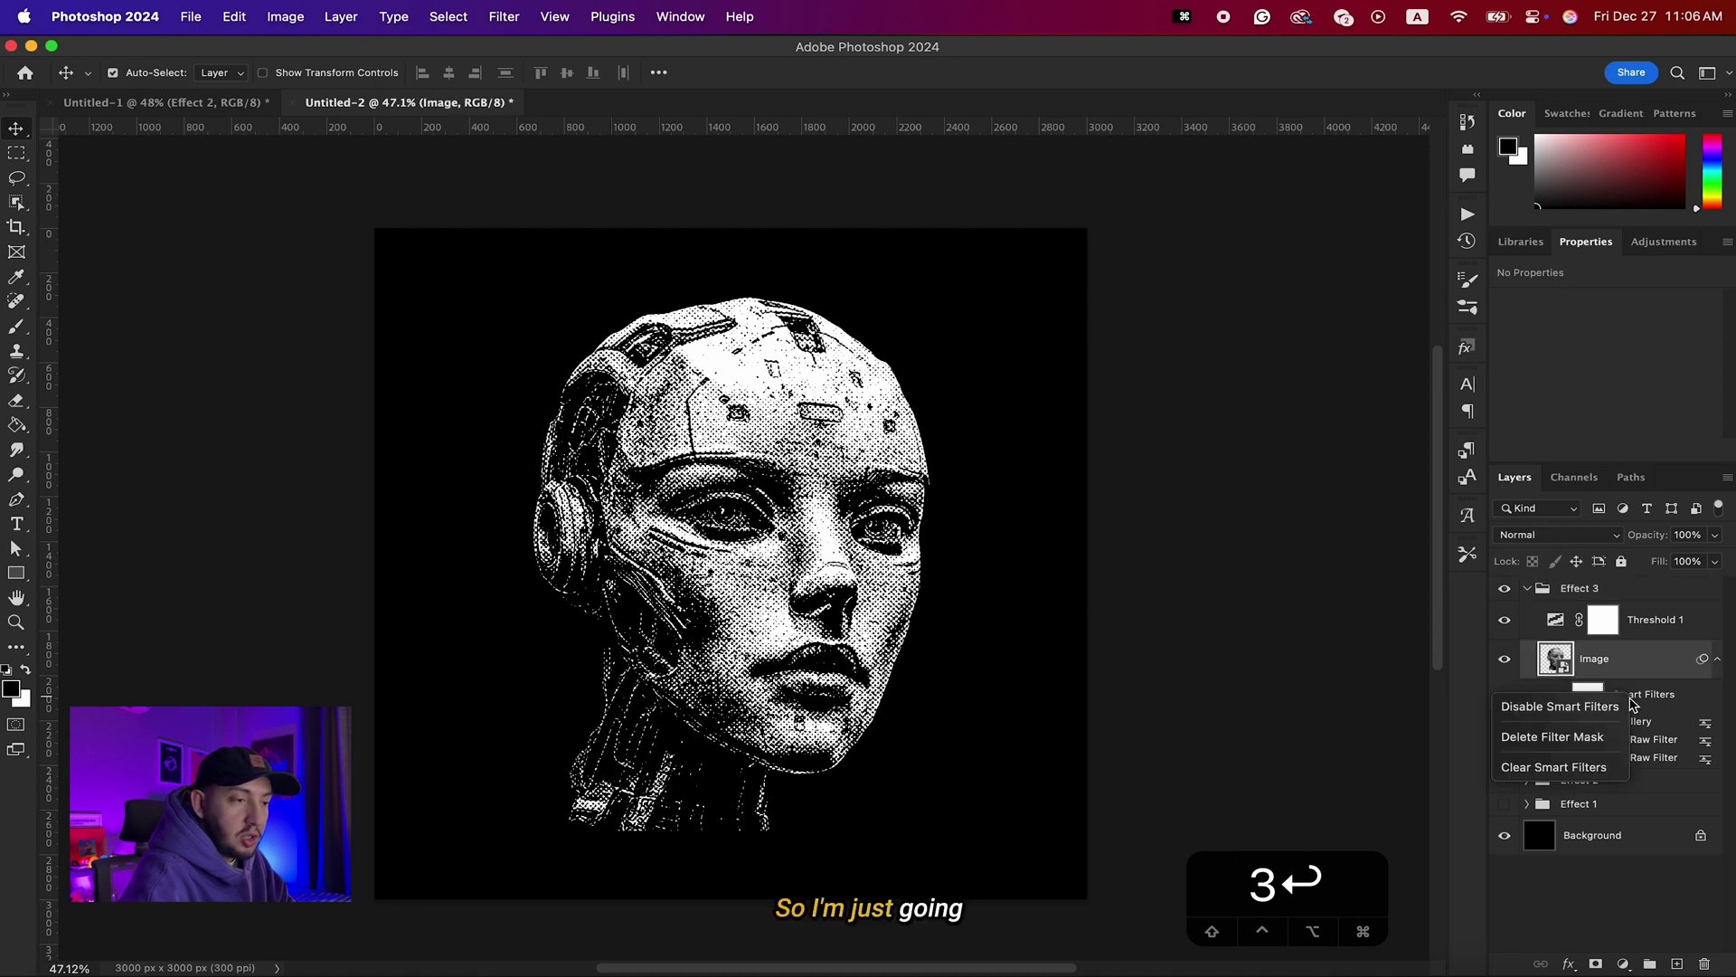
pyautogui.rightClick(1596, 737)
pyautogui.click(1626, 727)
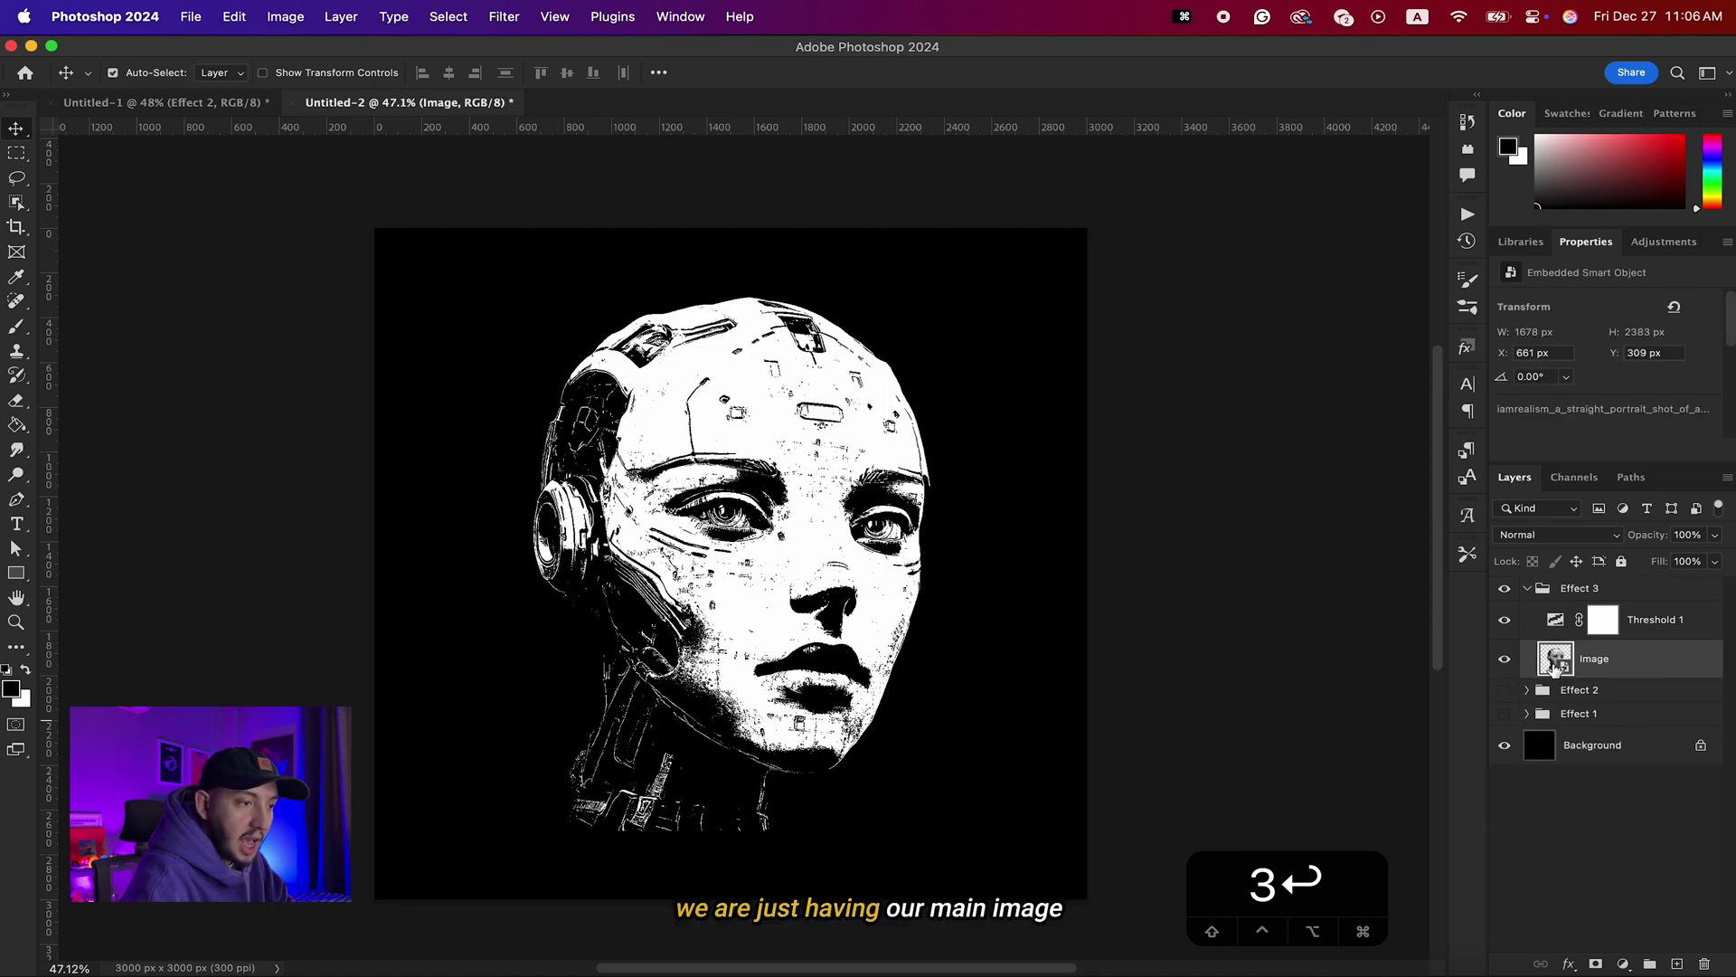
pyautogui.rightClick(1644, 632)
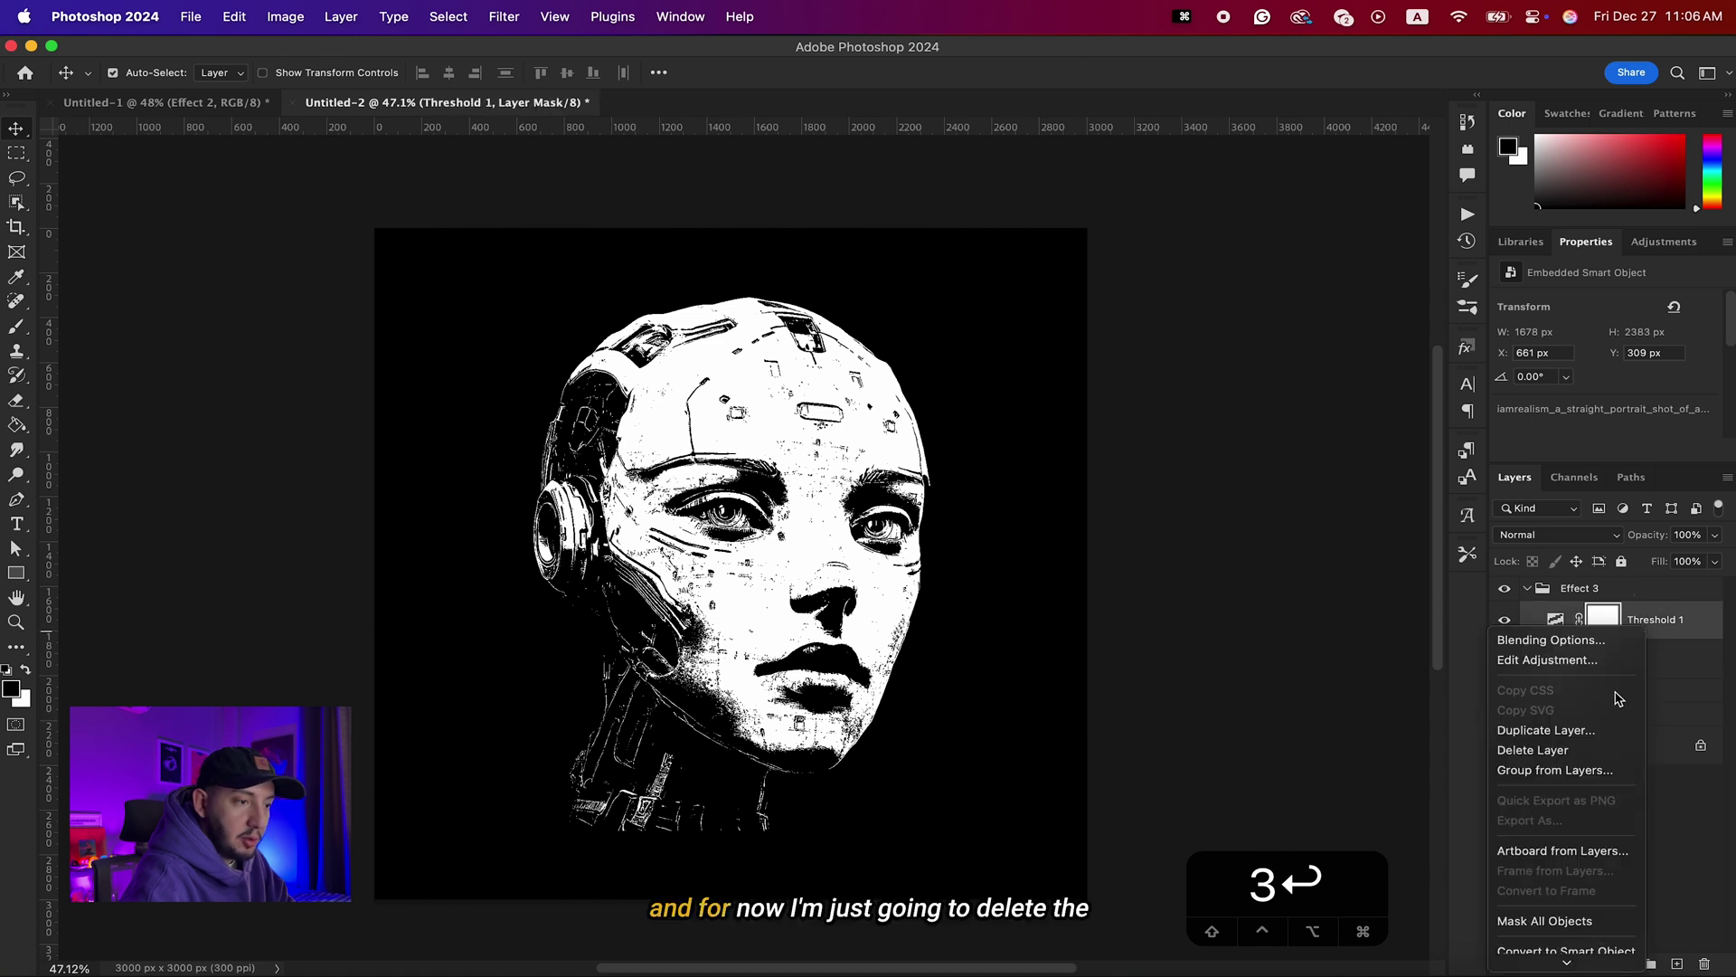
pyautogui.click(1687, 638)
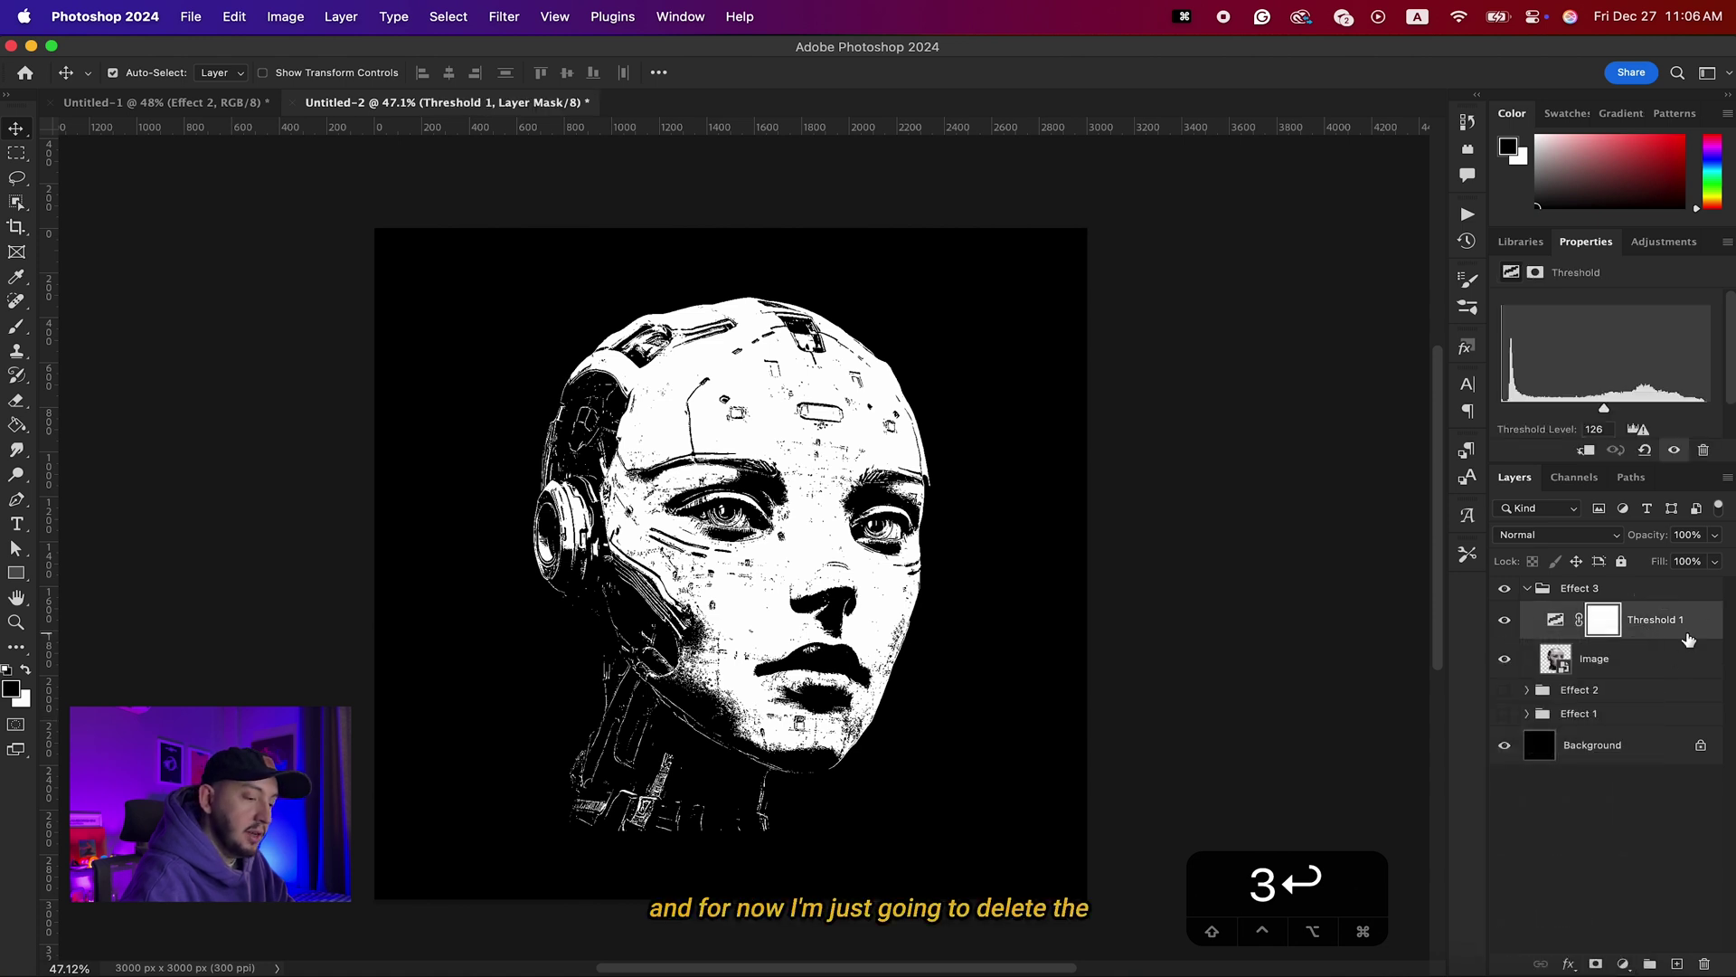
pyautogui.press('BackSpace')
pyautogui.press('BackSpace')
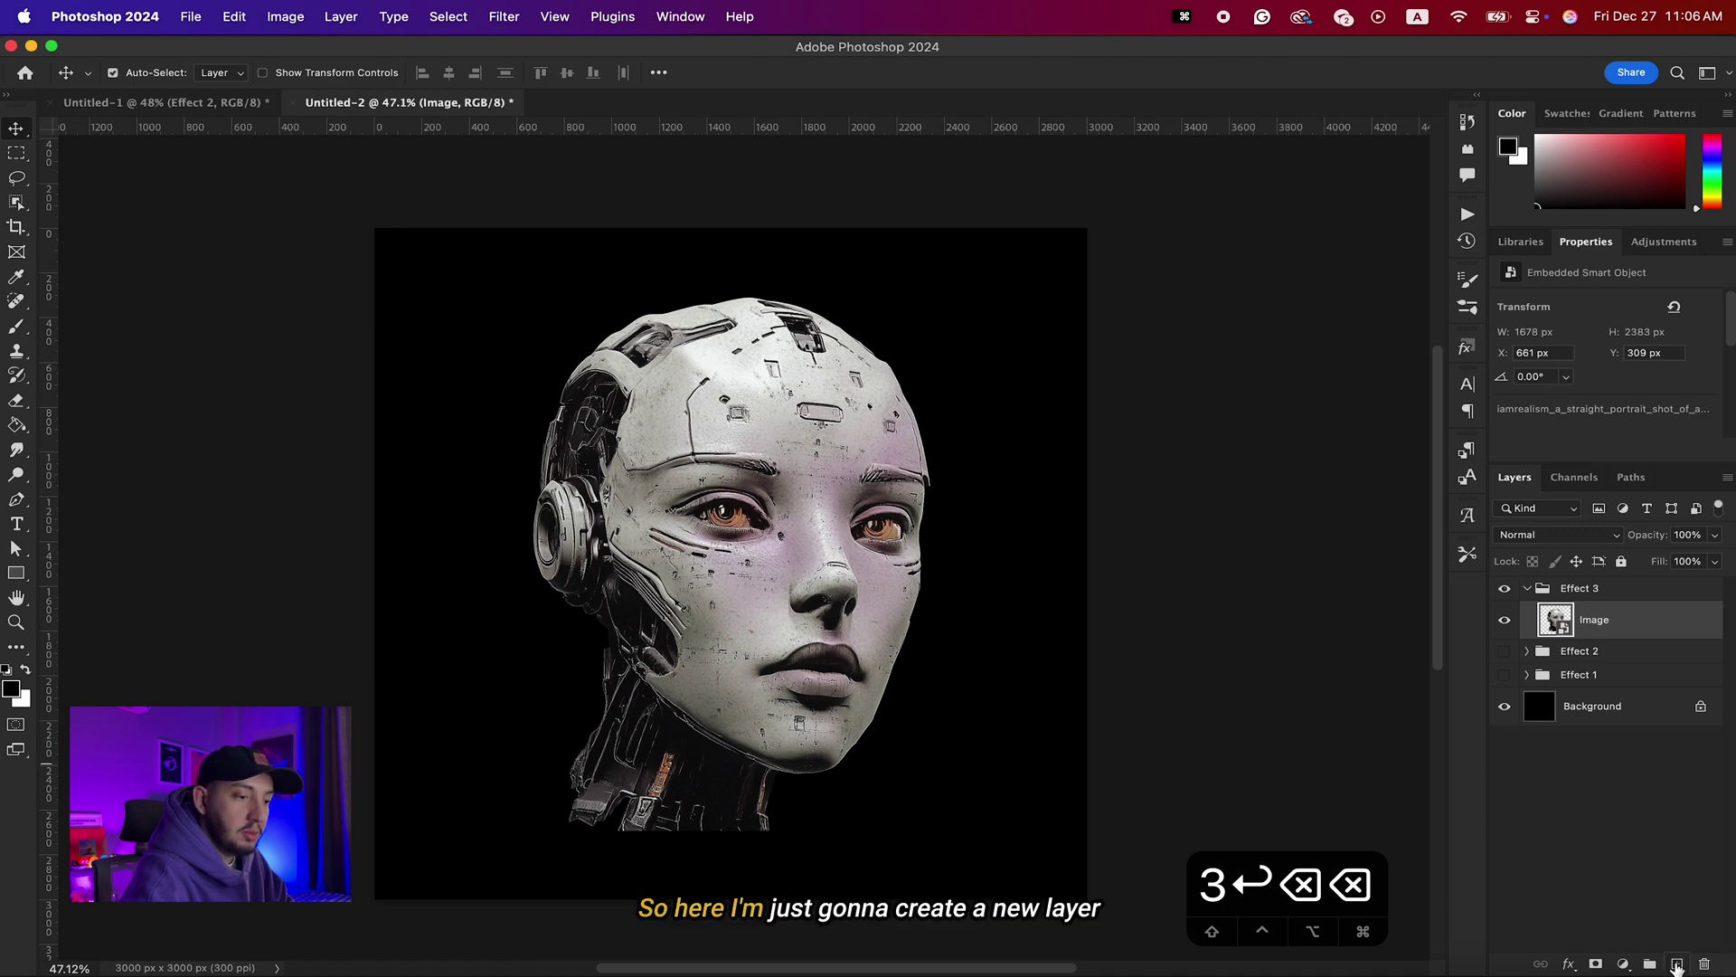
# Add a new empty layer in Effect 3 and name it Grain
pyautogui.click(1676, 965)
pyautogui.doubleClick(1598, 620)
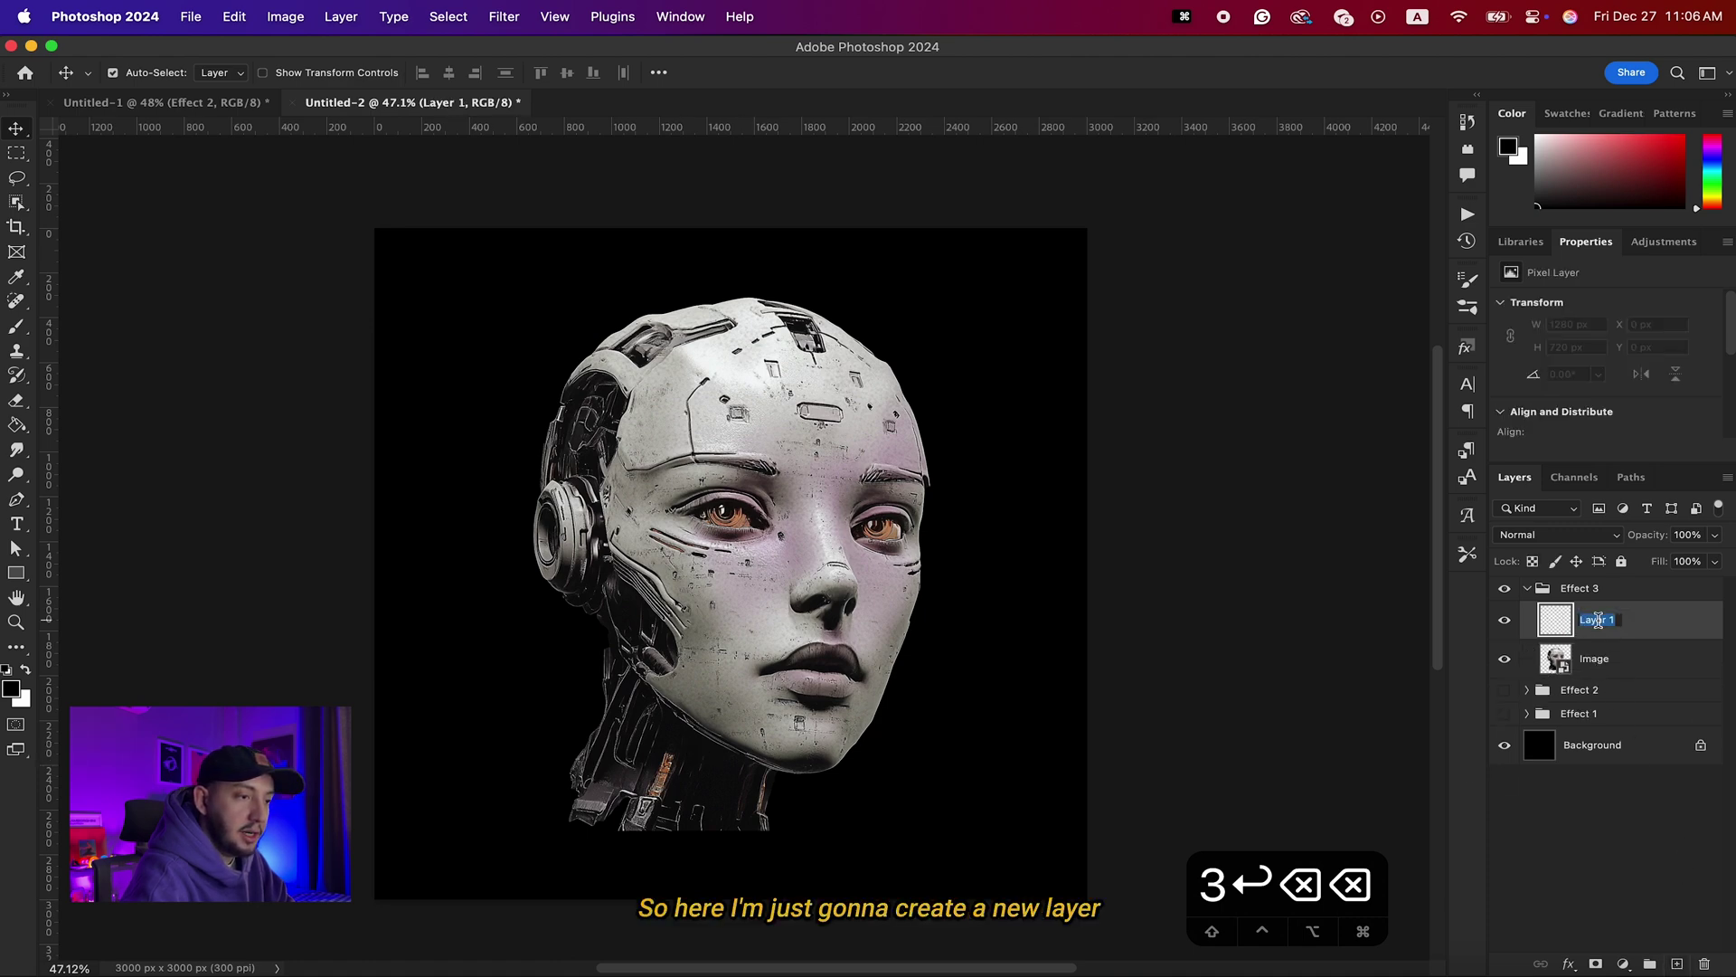
pyautogui.write('Grain')
pyautogui.press('Return')
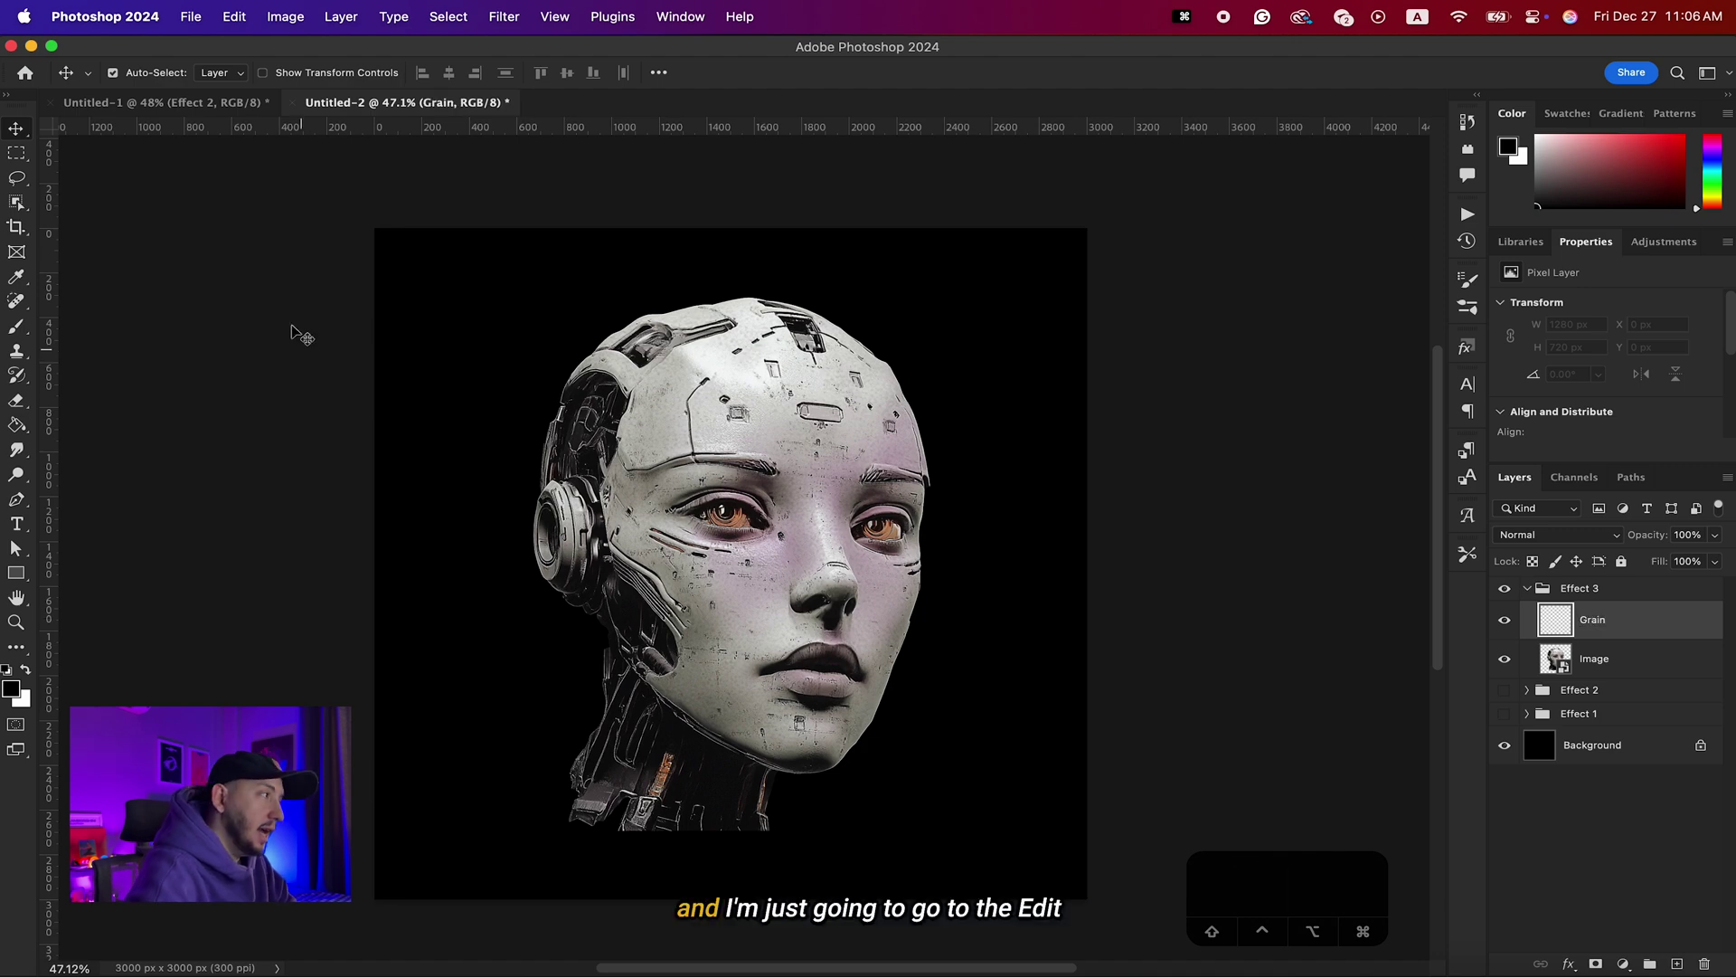
# Fill the Grain layer with 50% gray
pyautogui.click(236, 18)
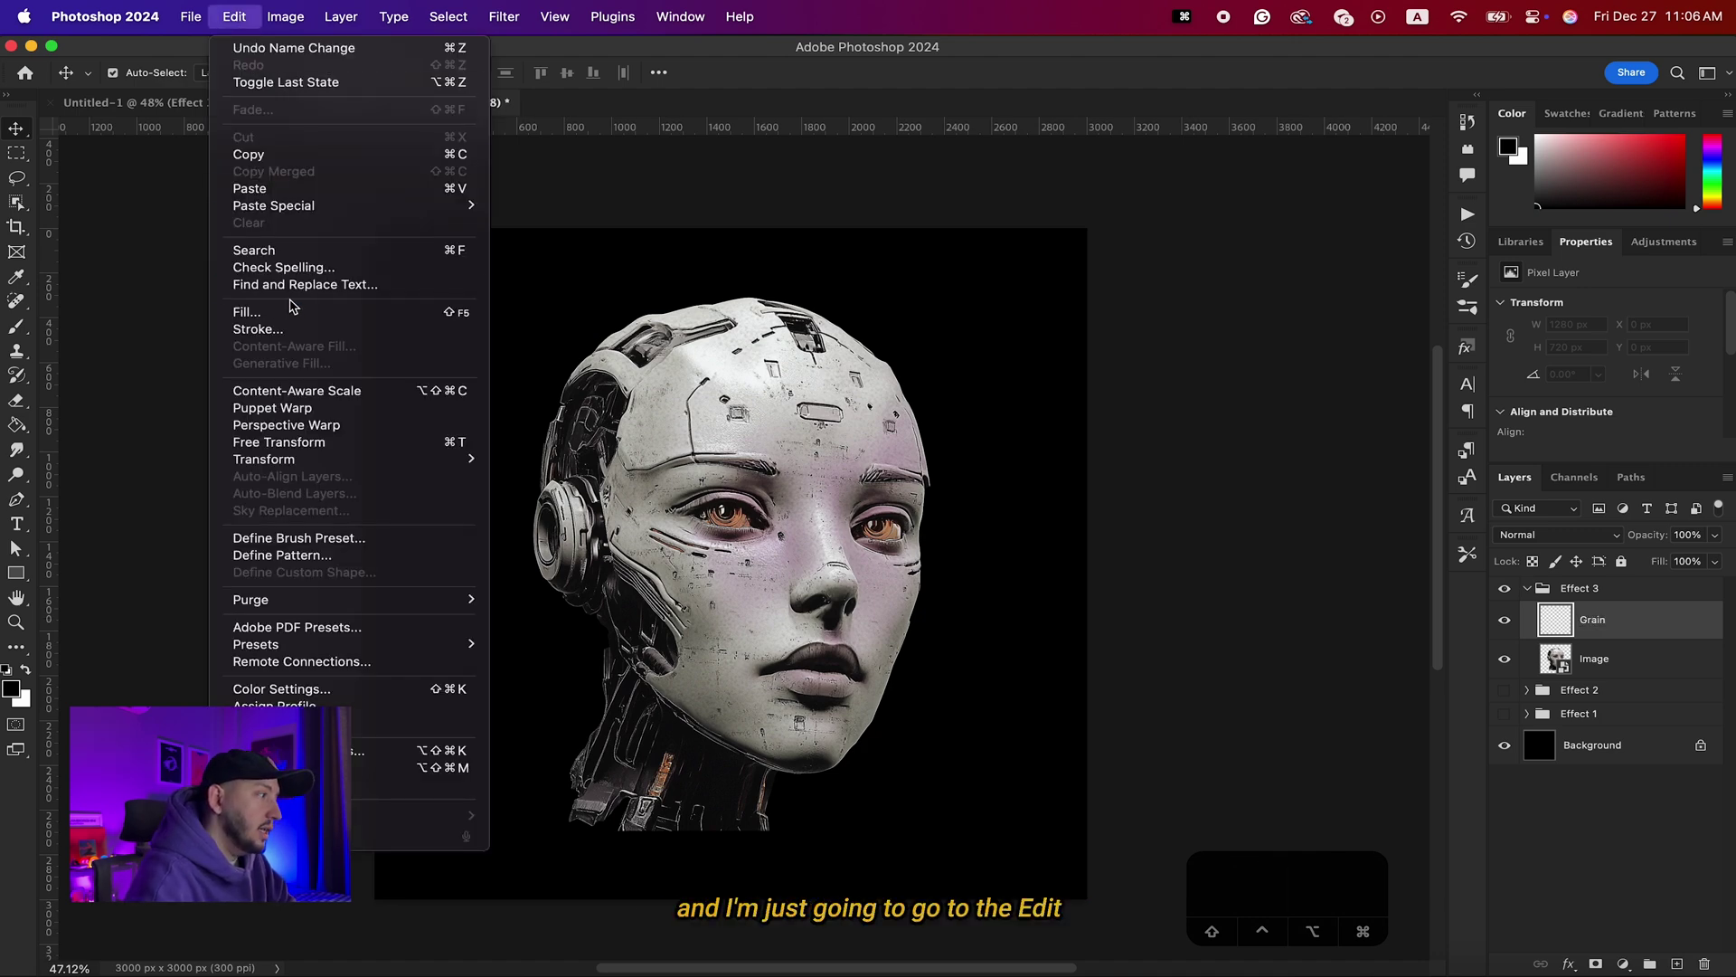
pyautogui.click(247, 311)
pyautogui.click(789, 414)
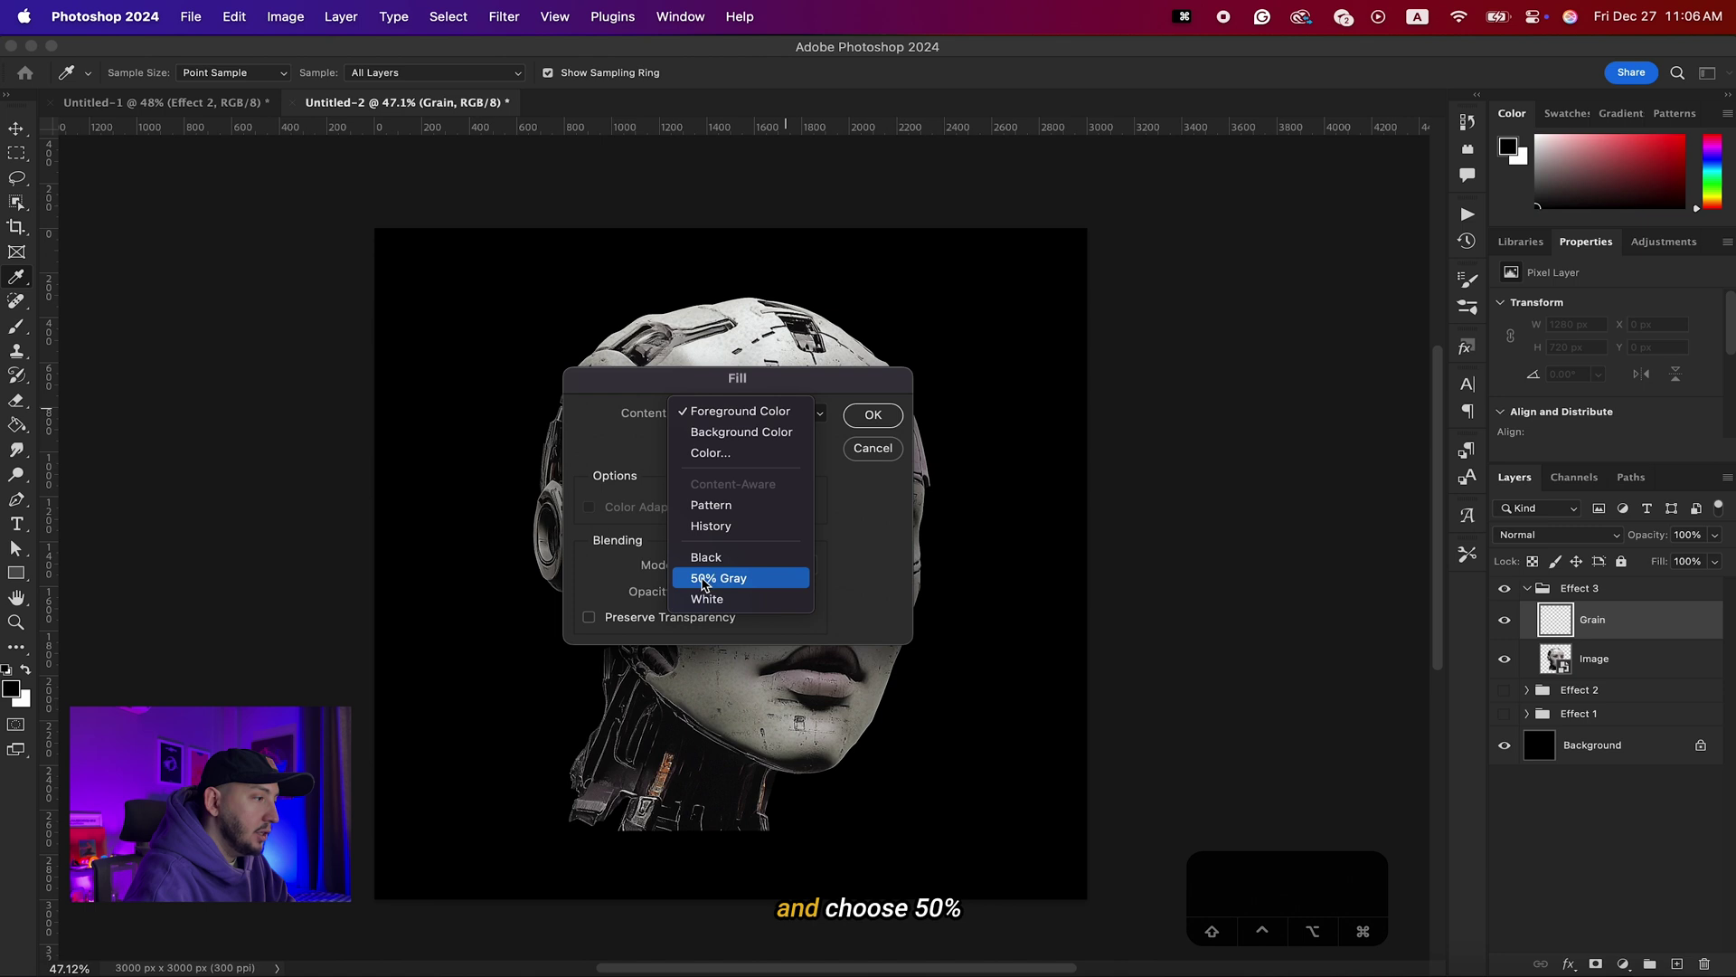
pyautogui.click(764, 578)
pyautogui.click(871, 416)
pyautogui.press('v')
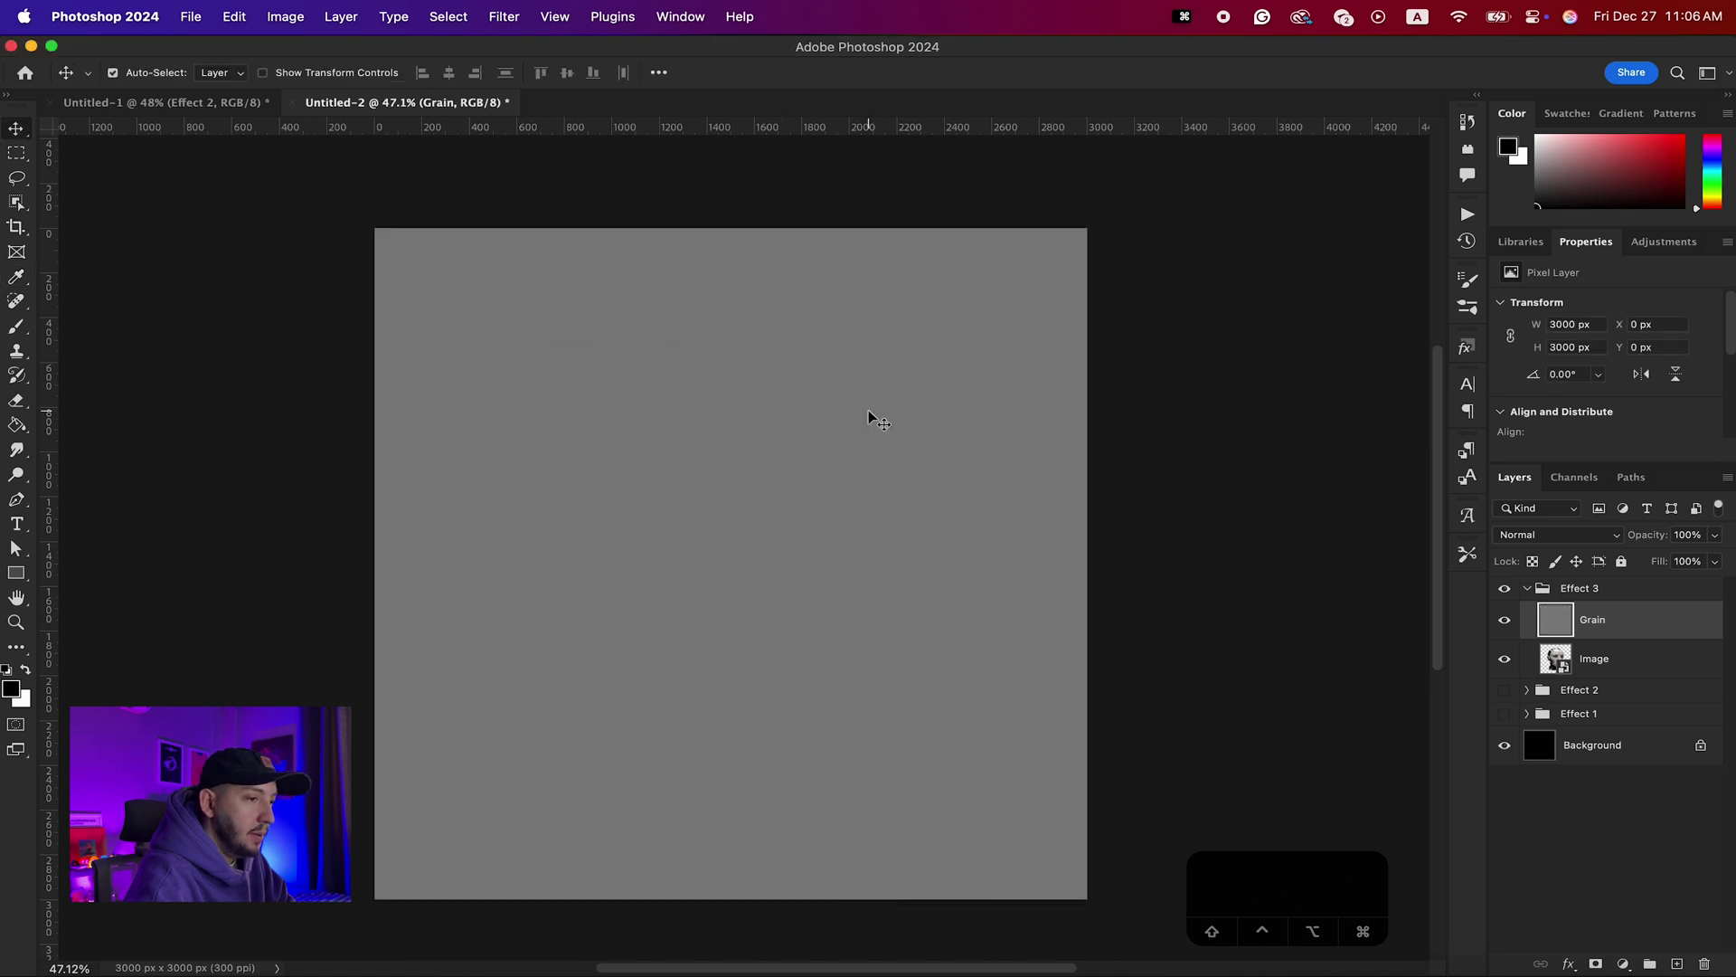
pyautogui.click(504, 16)
# Apply Pointillize at cell size 5 to the gray Grain layer for multicoloured speckle
pyautogui.moveTo(560, 358)
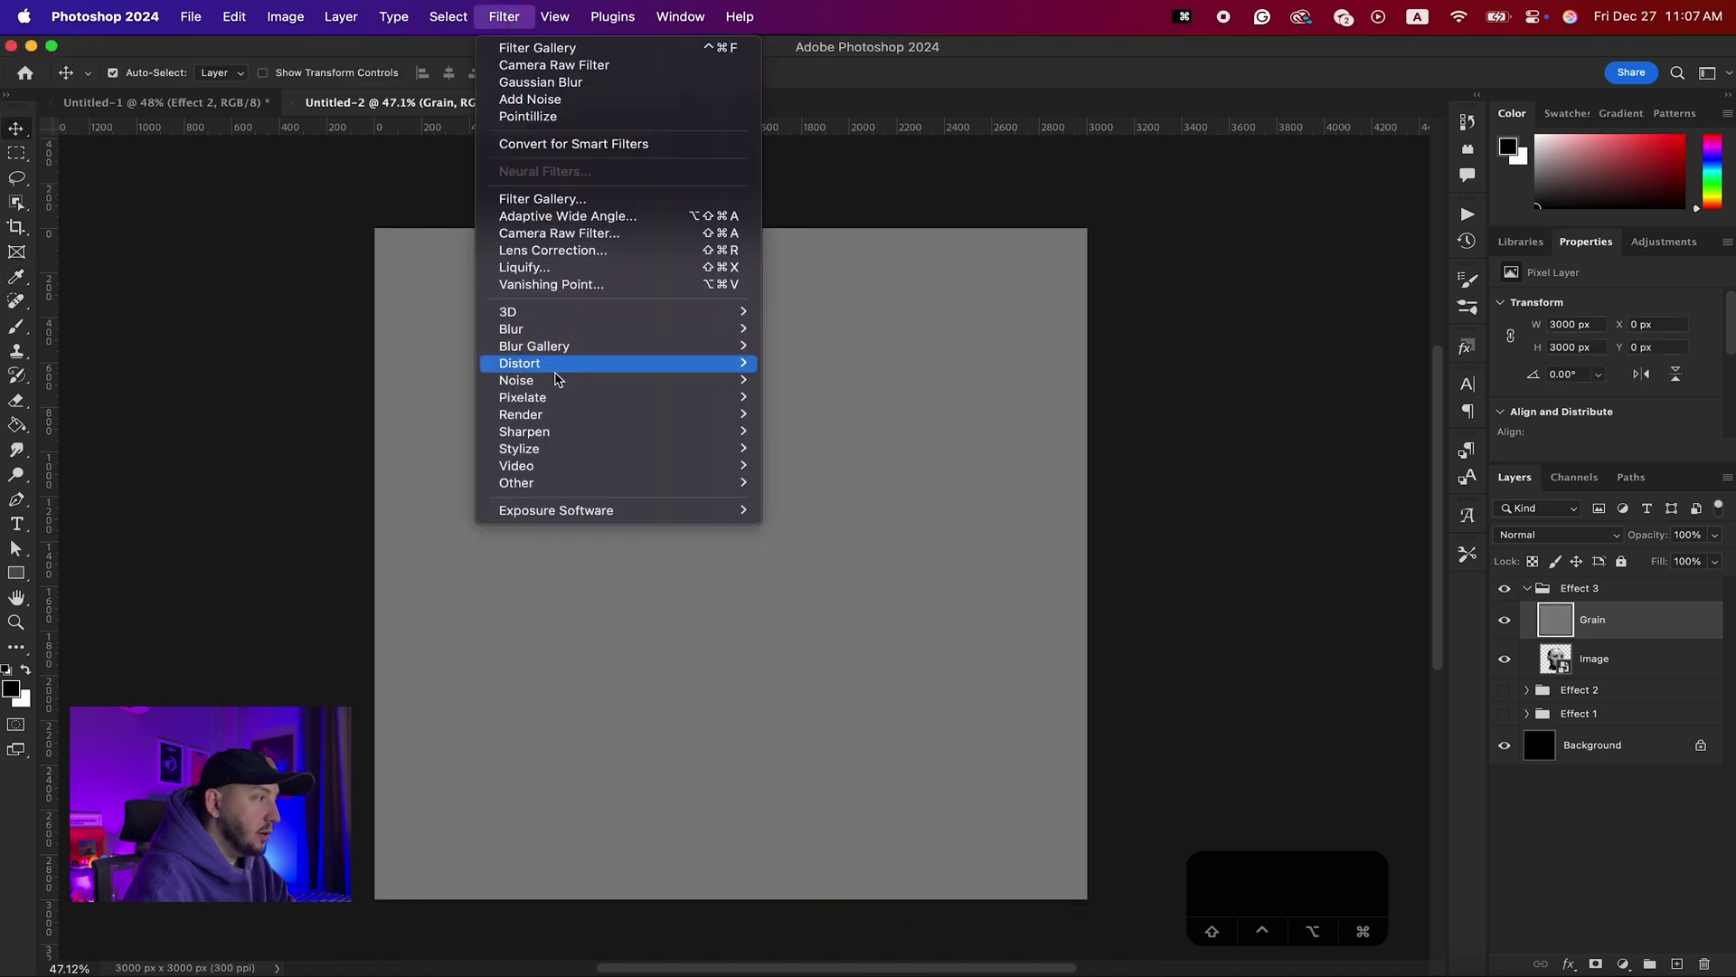
pyautogui.moveTo(632, 398)
pyautogui.click(811, 500)
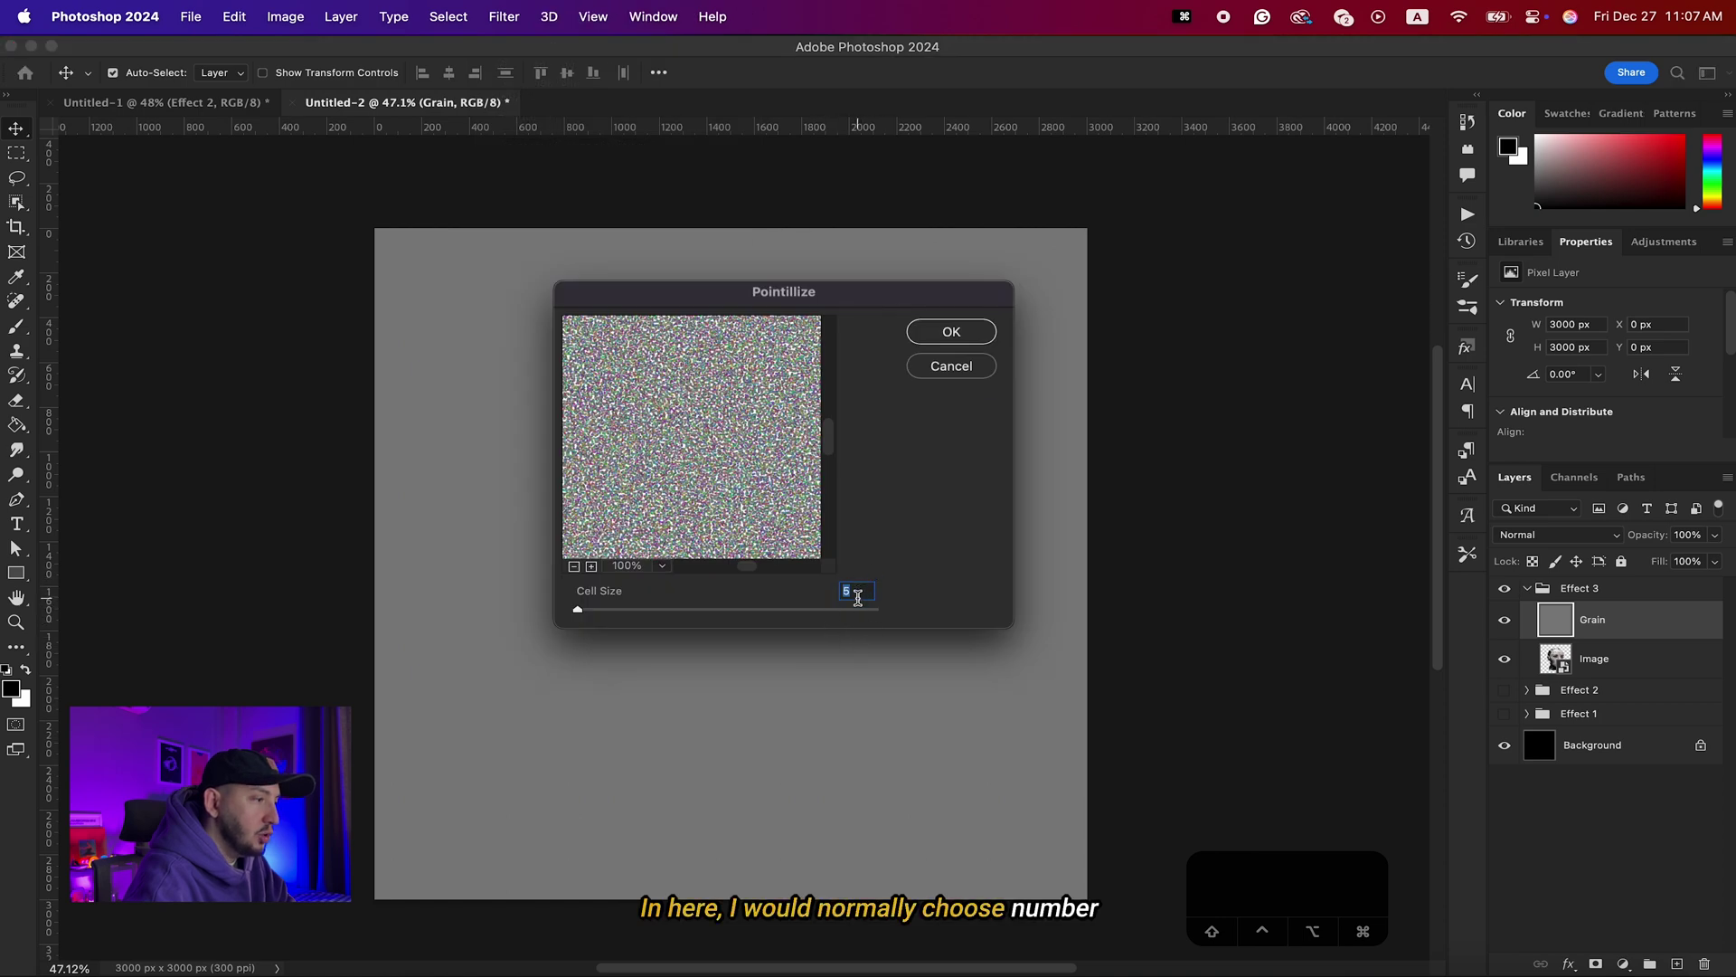
pyautogui.click(924, 340)
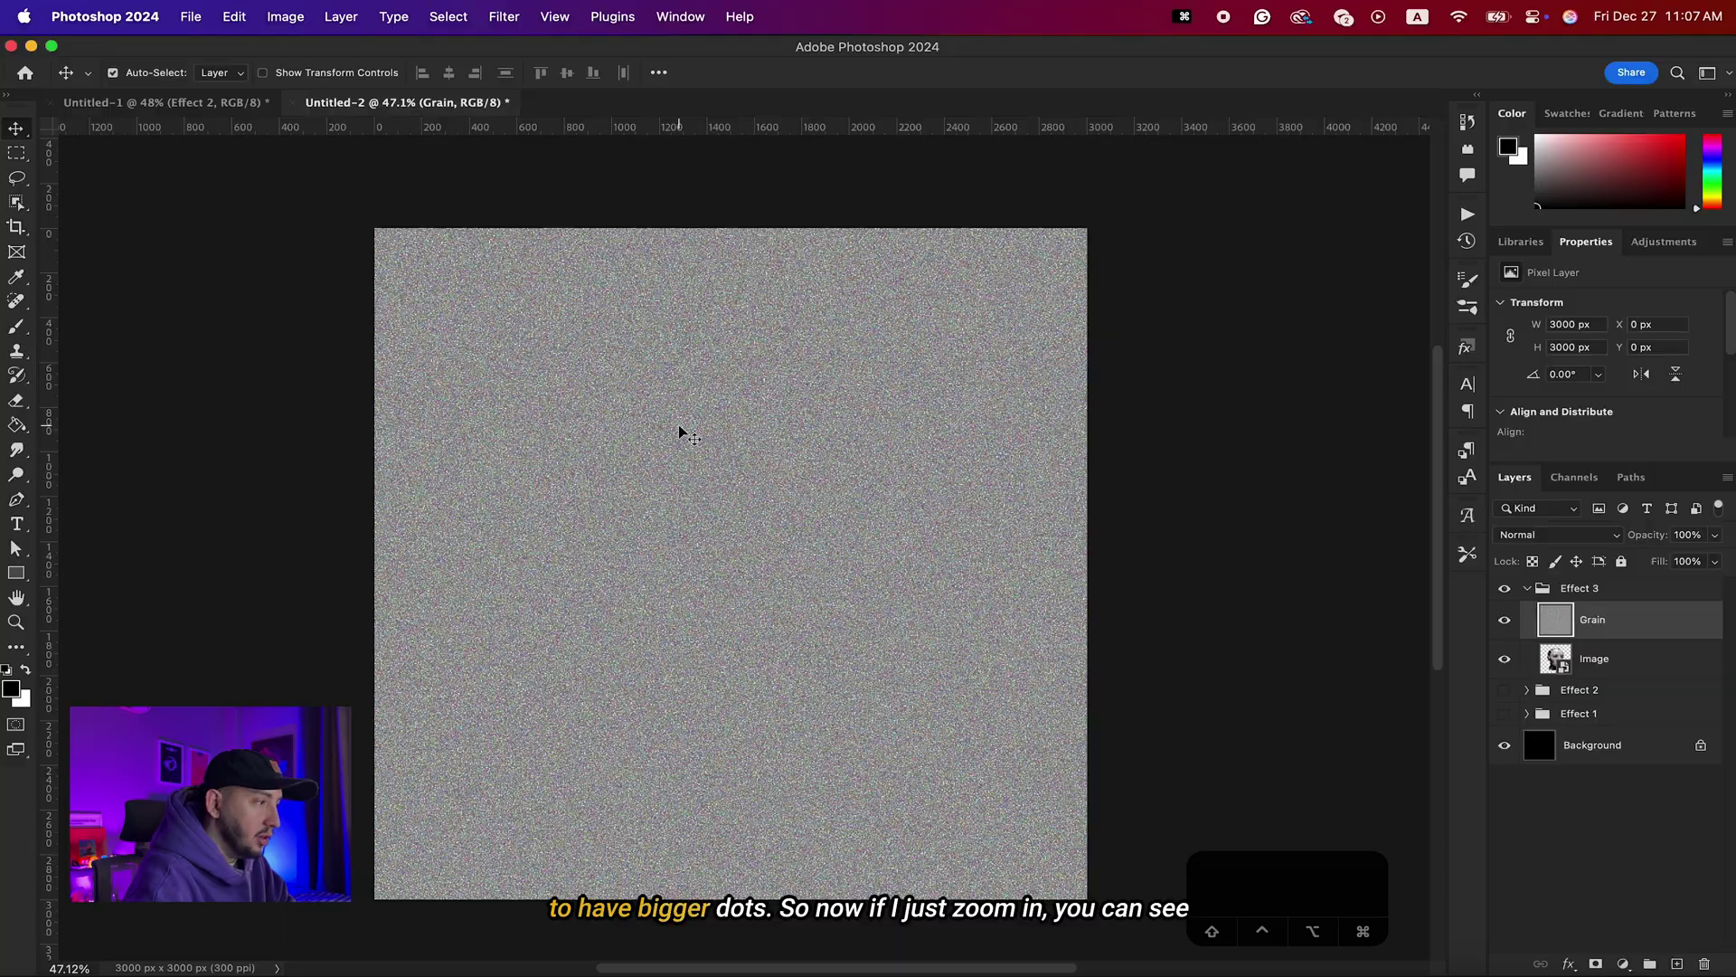
pyautogui.scroll(5, 678, 432)
pyautogui.scroll(3, 678, 432)
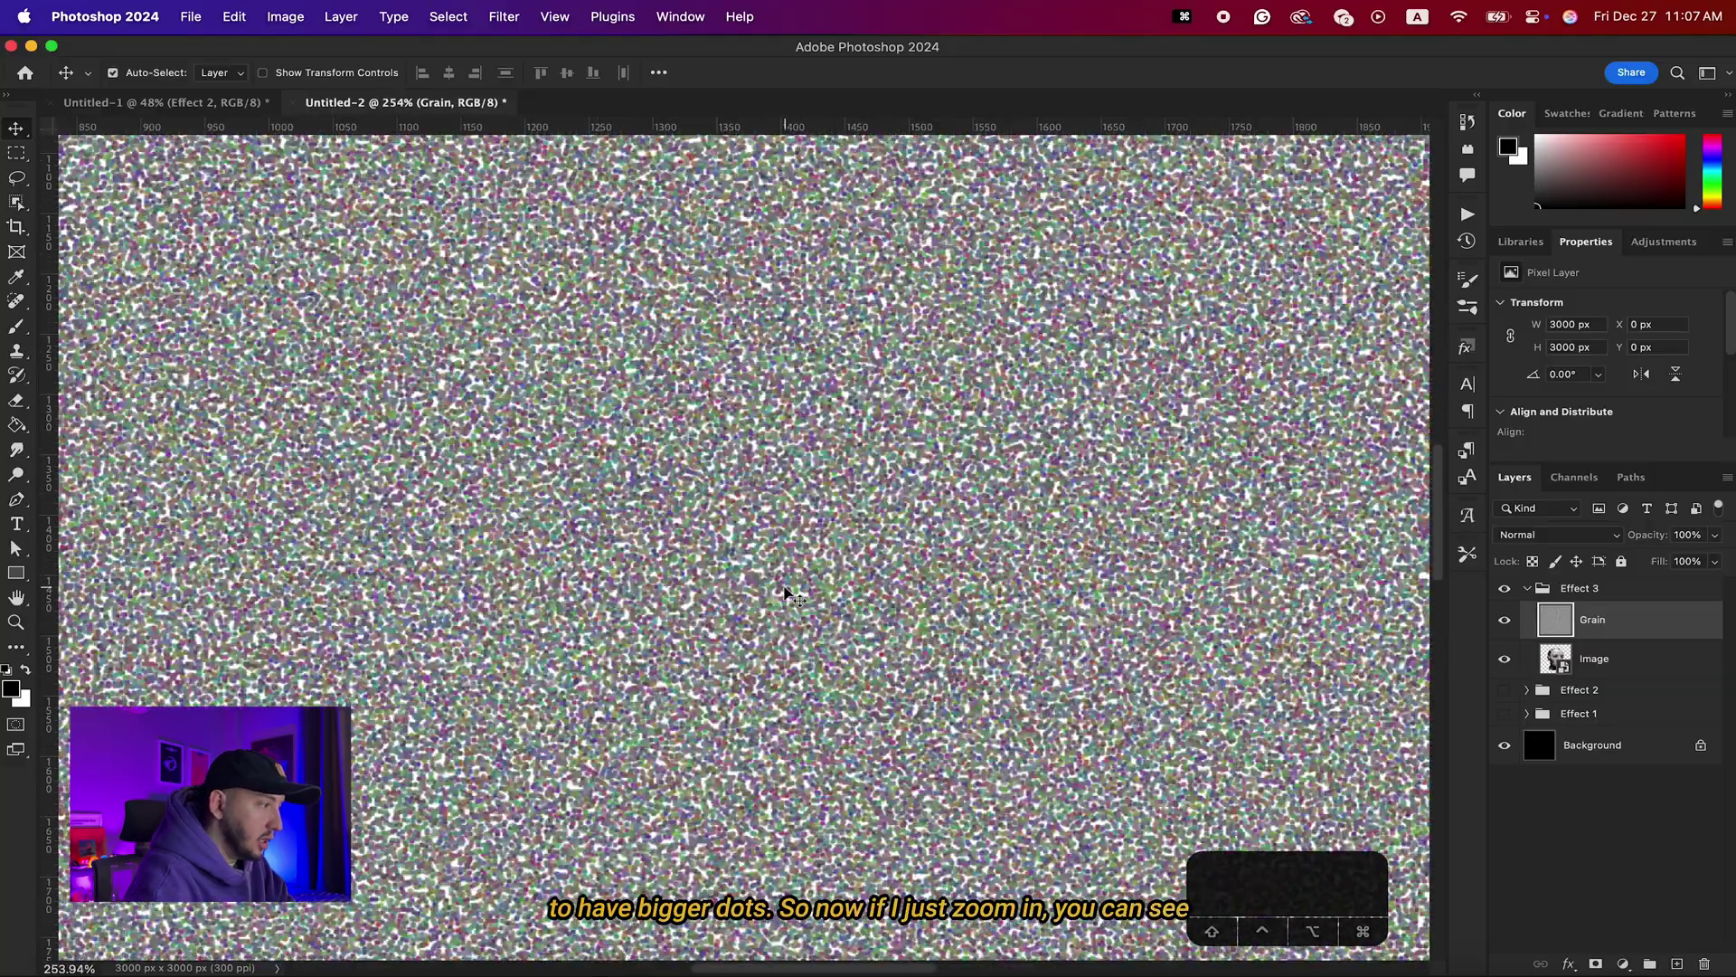
pyautogui.scroll(2, 785, 592)
pyautogui.scroll(-6, 785, 592)
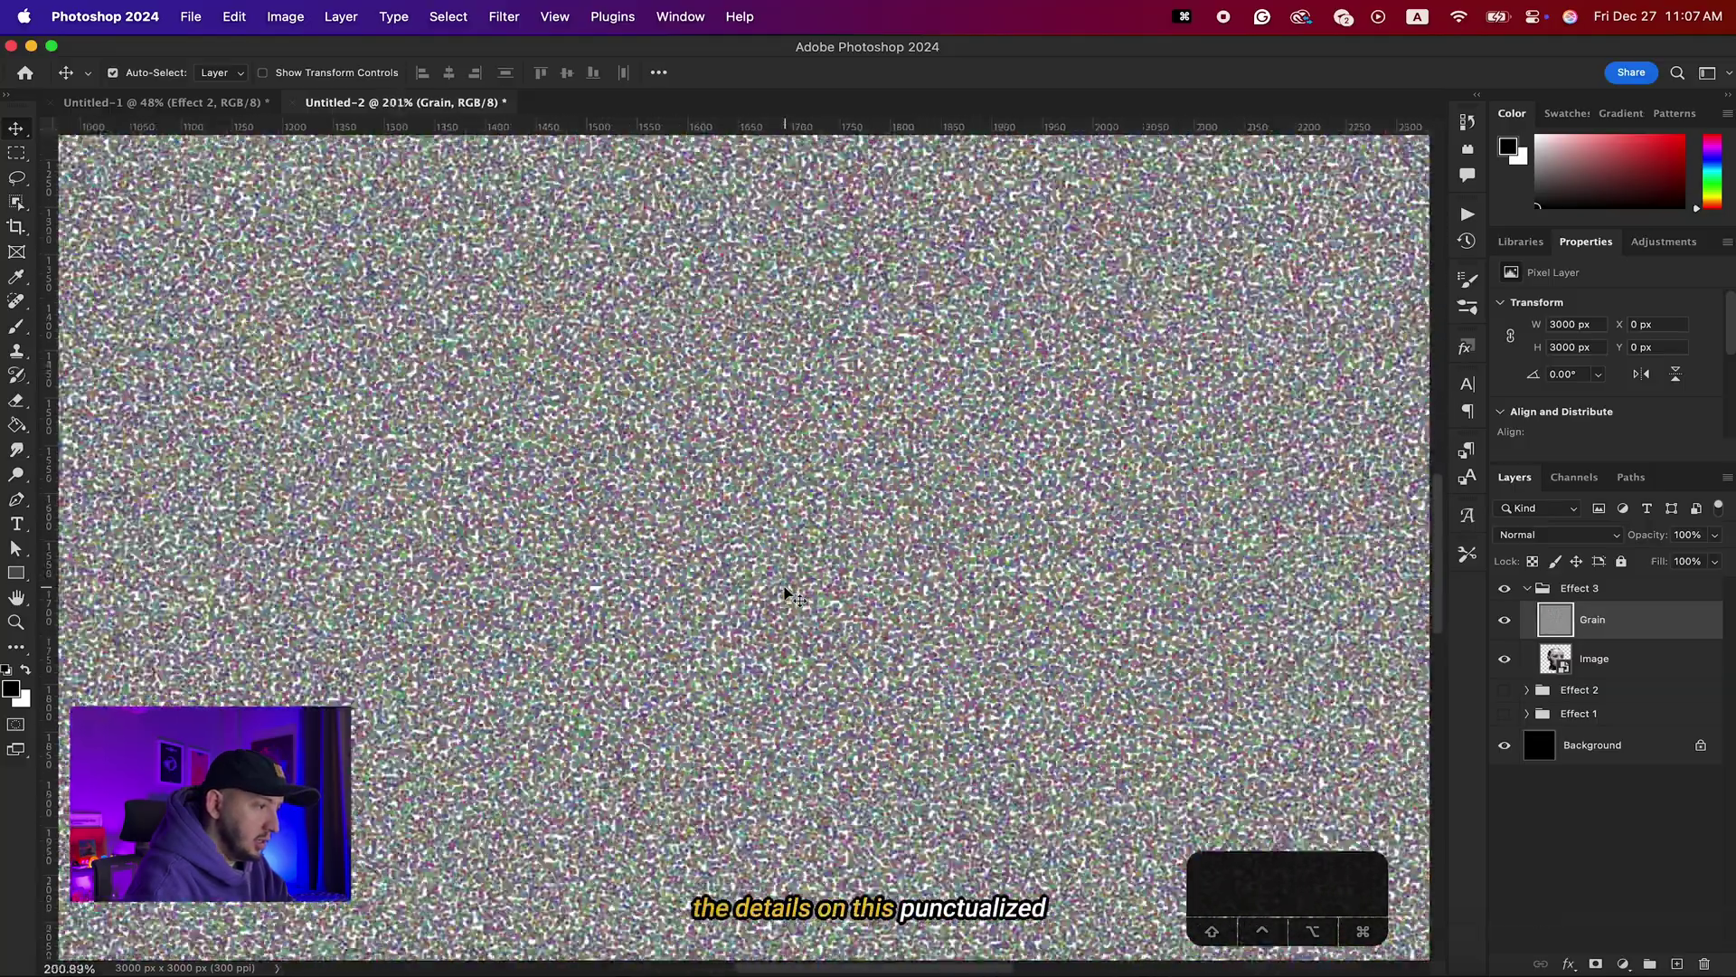
pyautogui.scroll(-2, 785, 592)
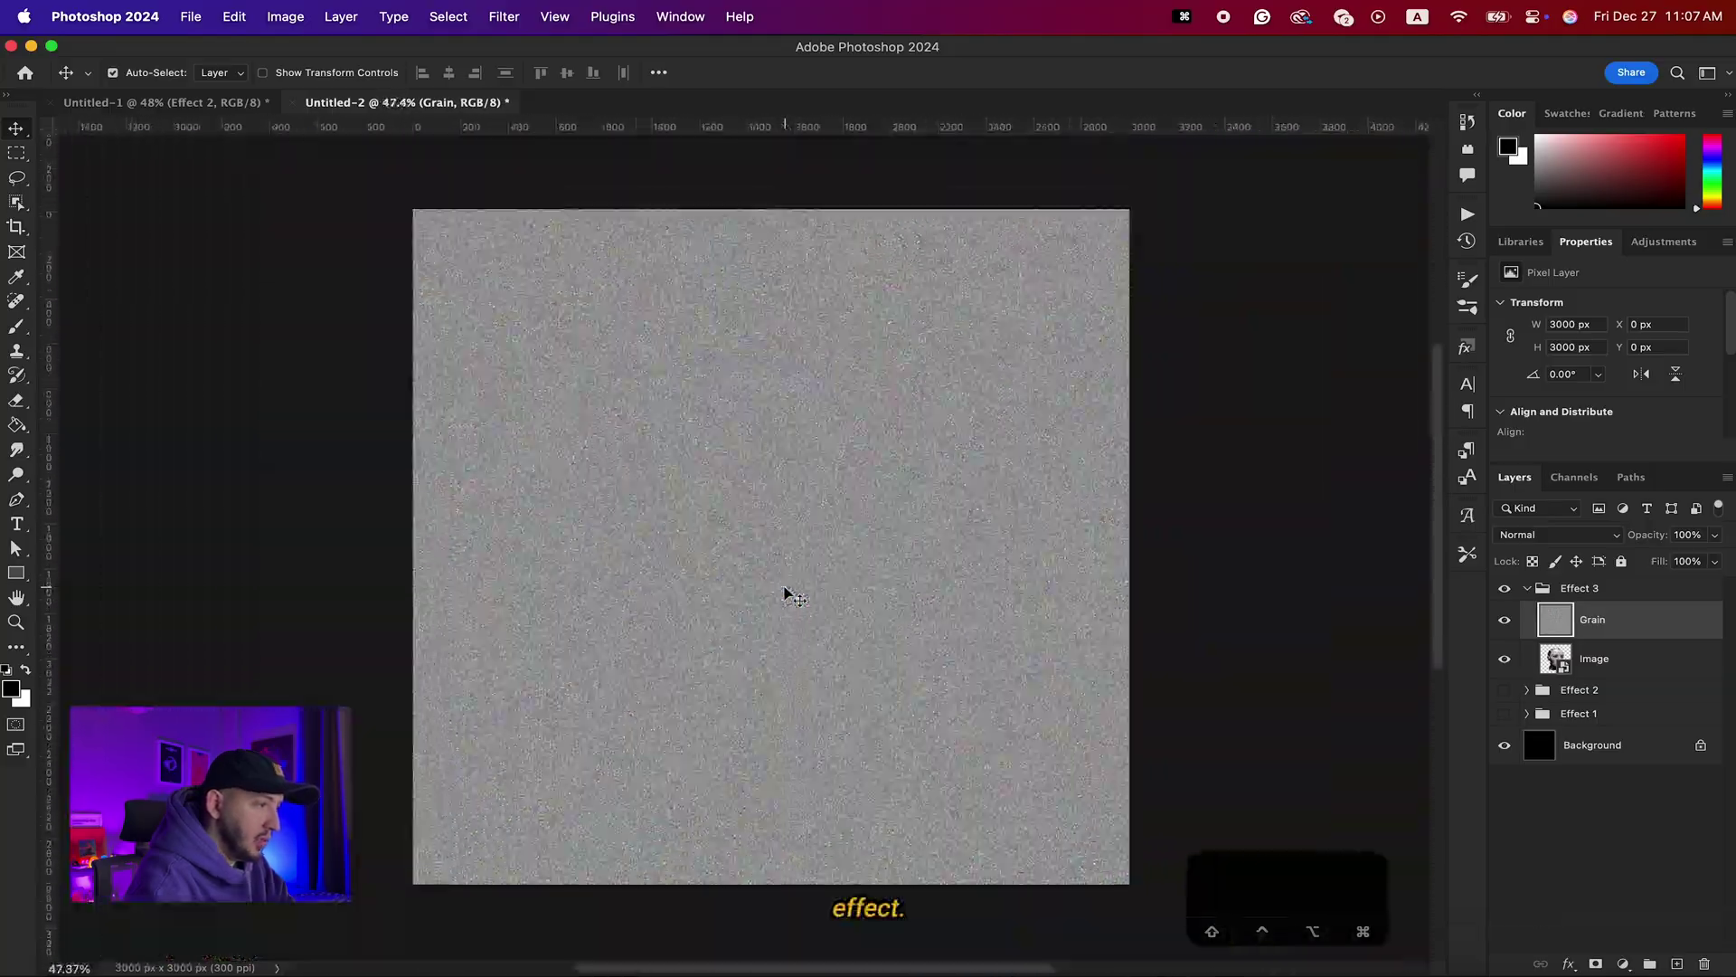
# Change the Grain layer's blend mode from Normal to Overlay
pyautogui.click(1559, 537)
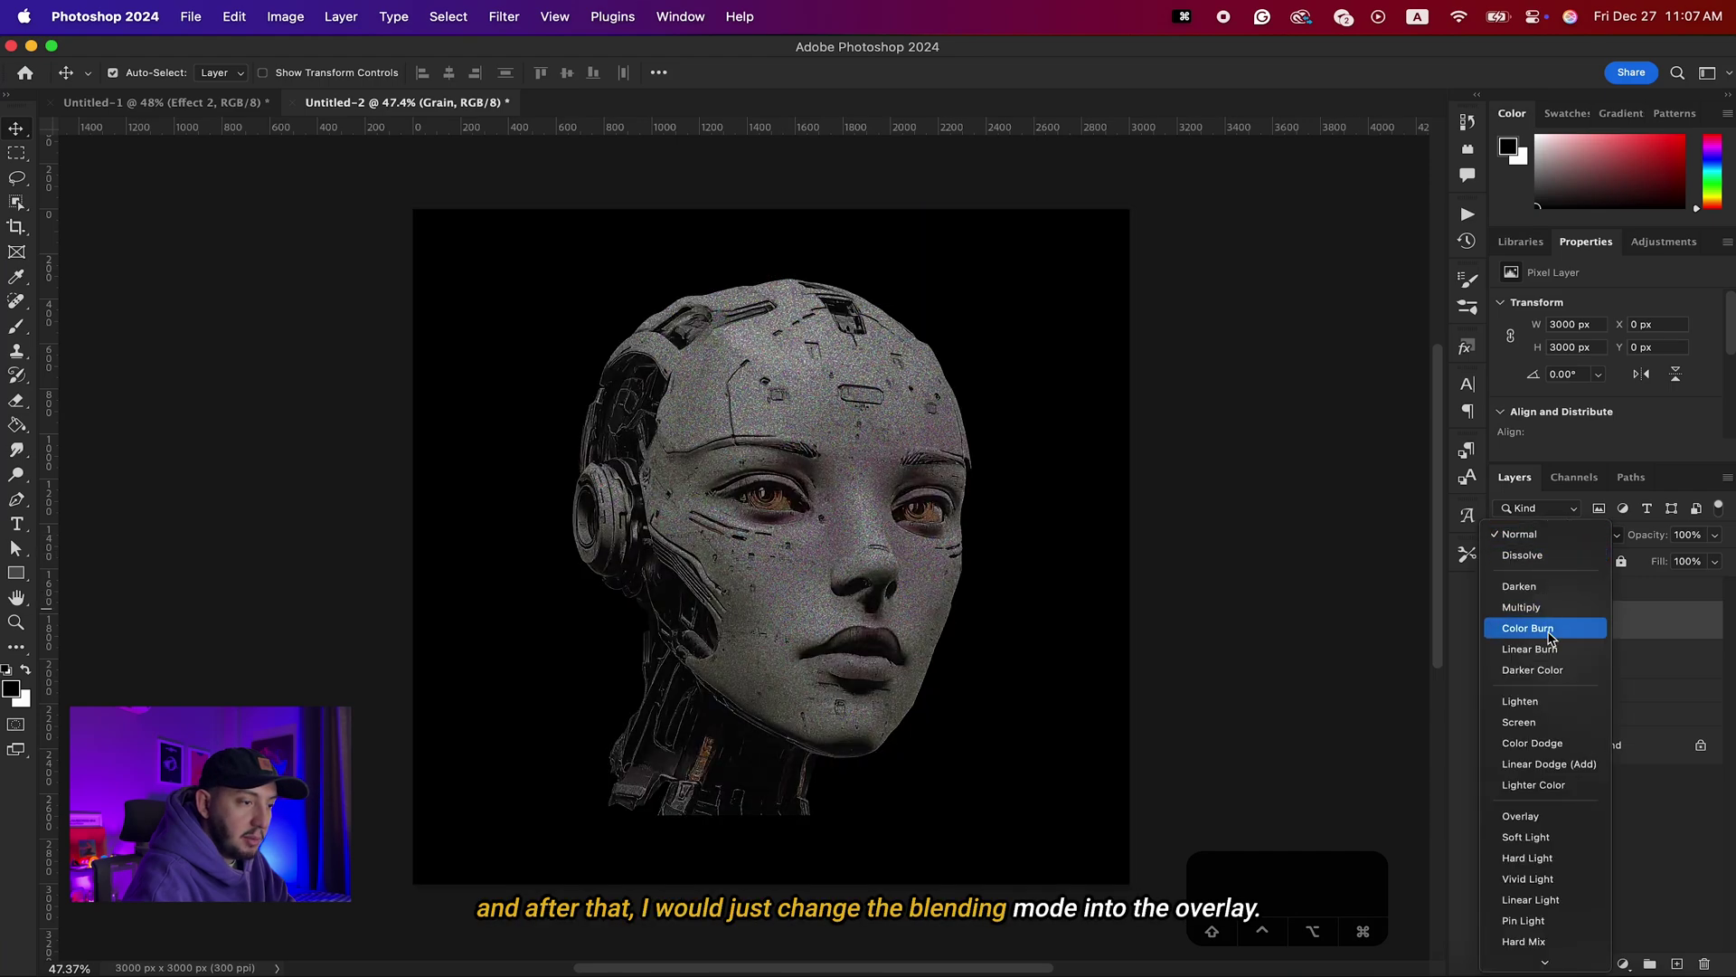
pyautogui.click(1544, 817)
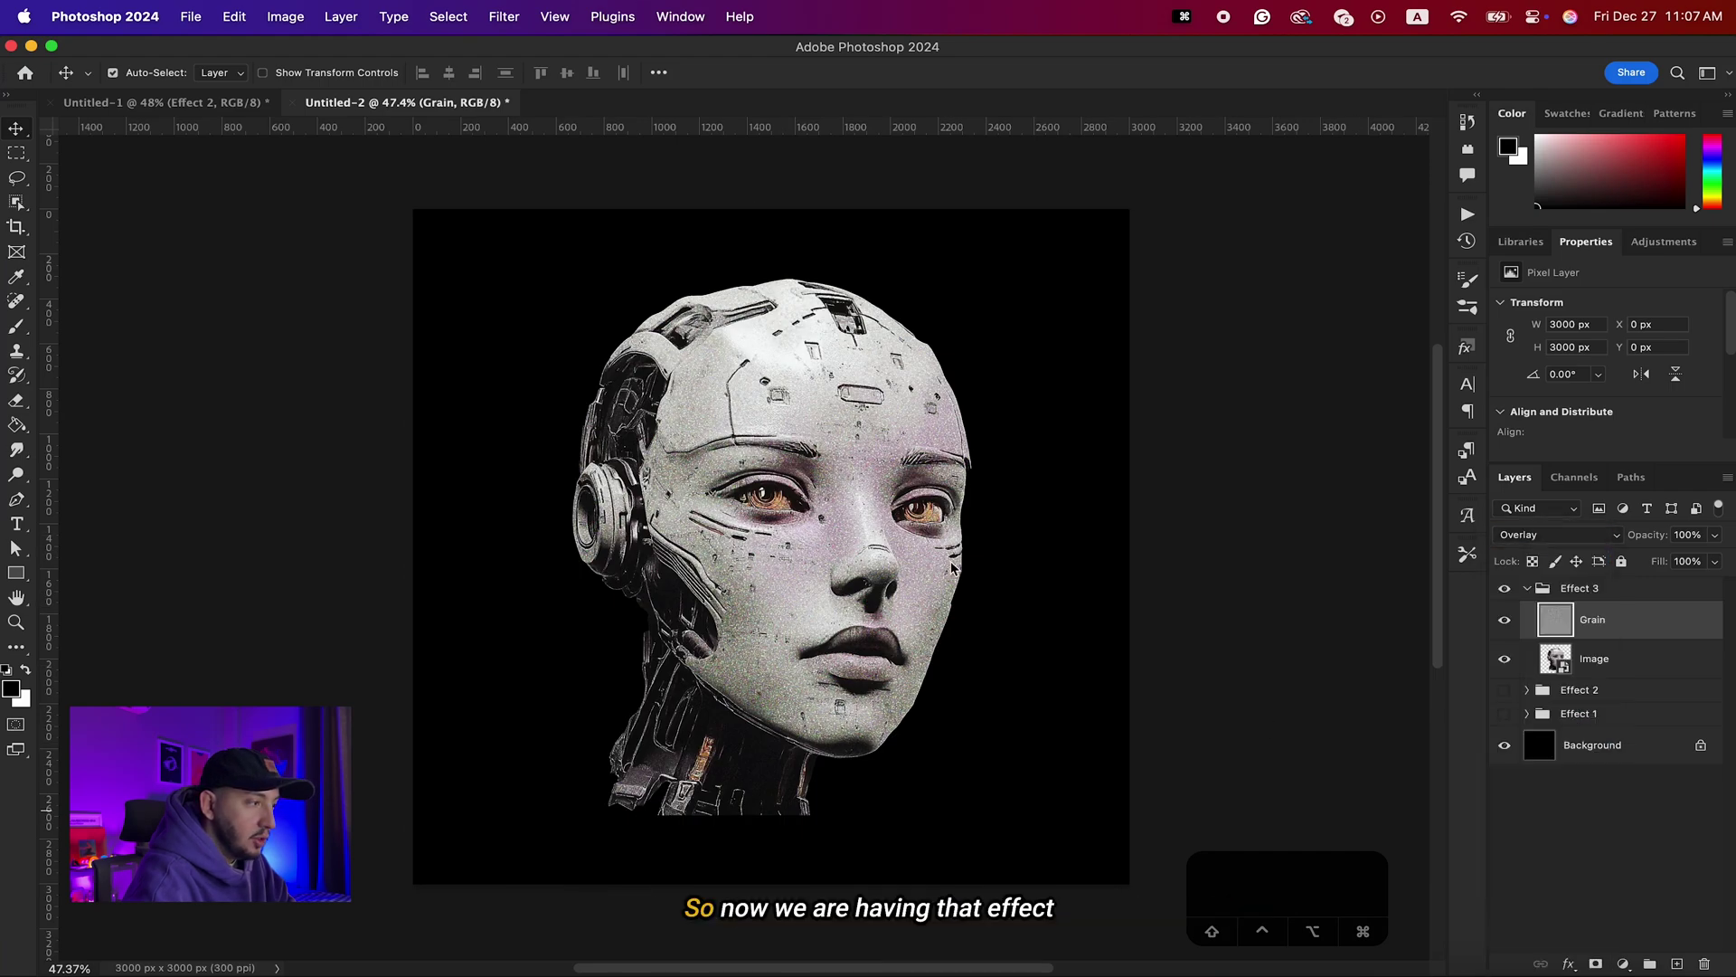
pyautogui.scroll(6, 898, 547)
pyautogui.scroll(-6, 1097, 612)
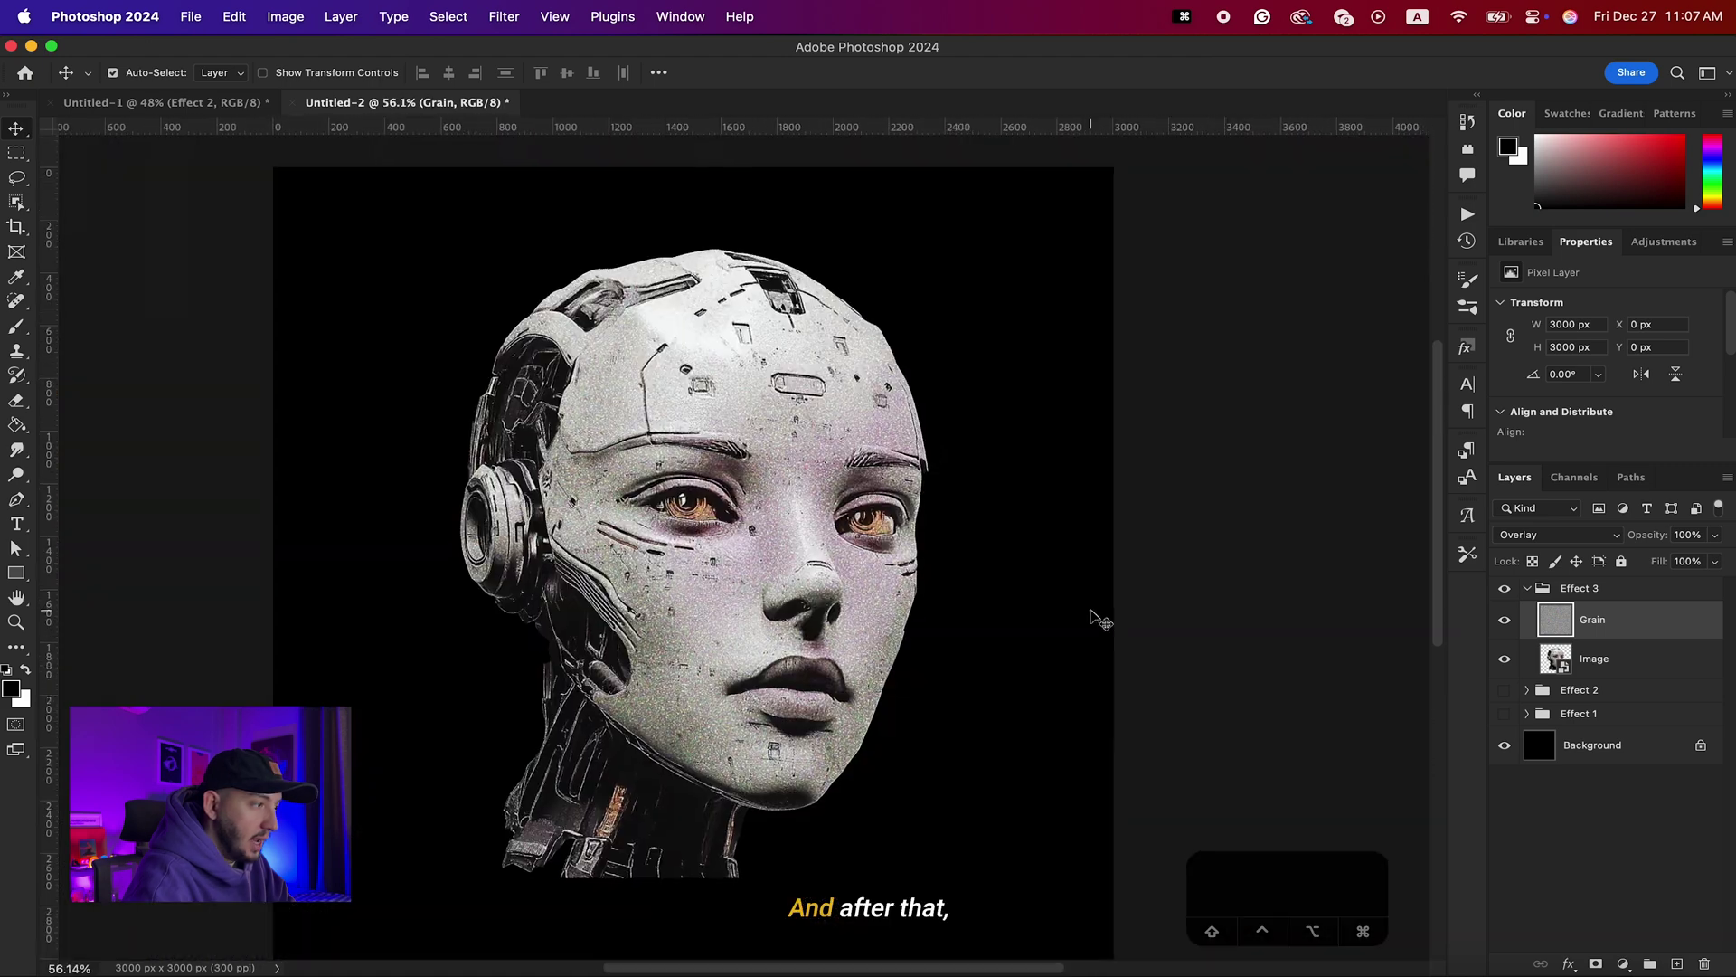
# Add a Threshold 2 adjustment above Grain and set it to Multiply
pyautogui.click(1624, 964)
pyautogui.click(1603, 924)
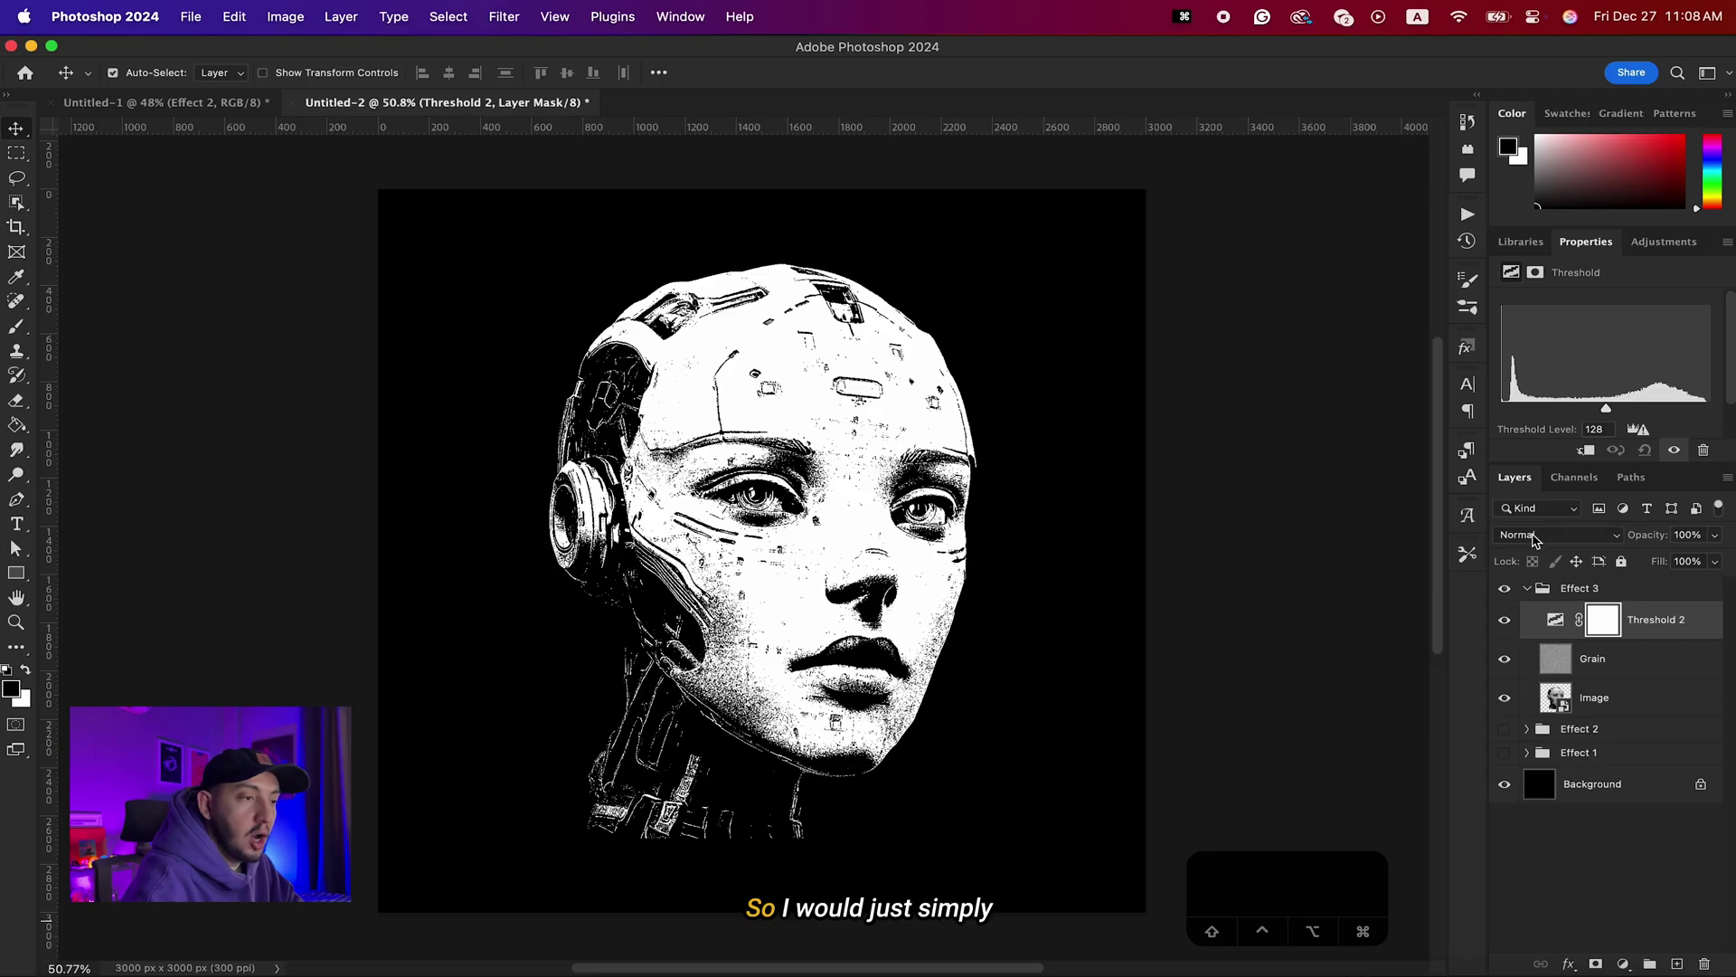
pyautogui.click(1535, 539)
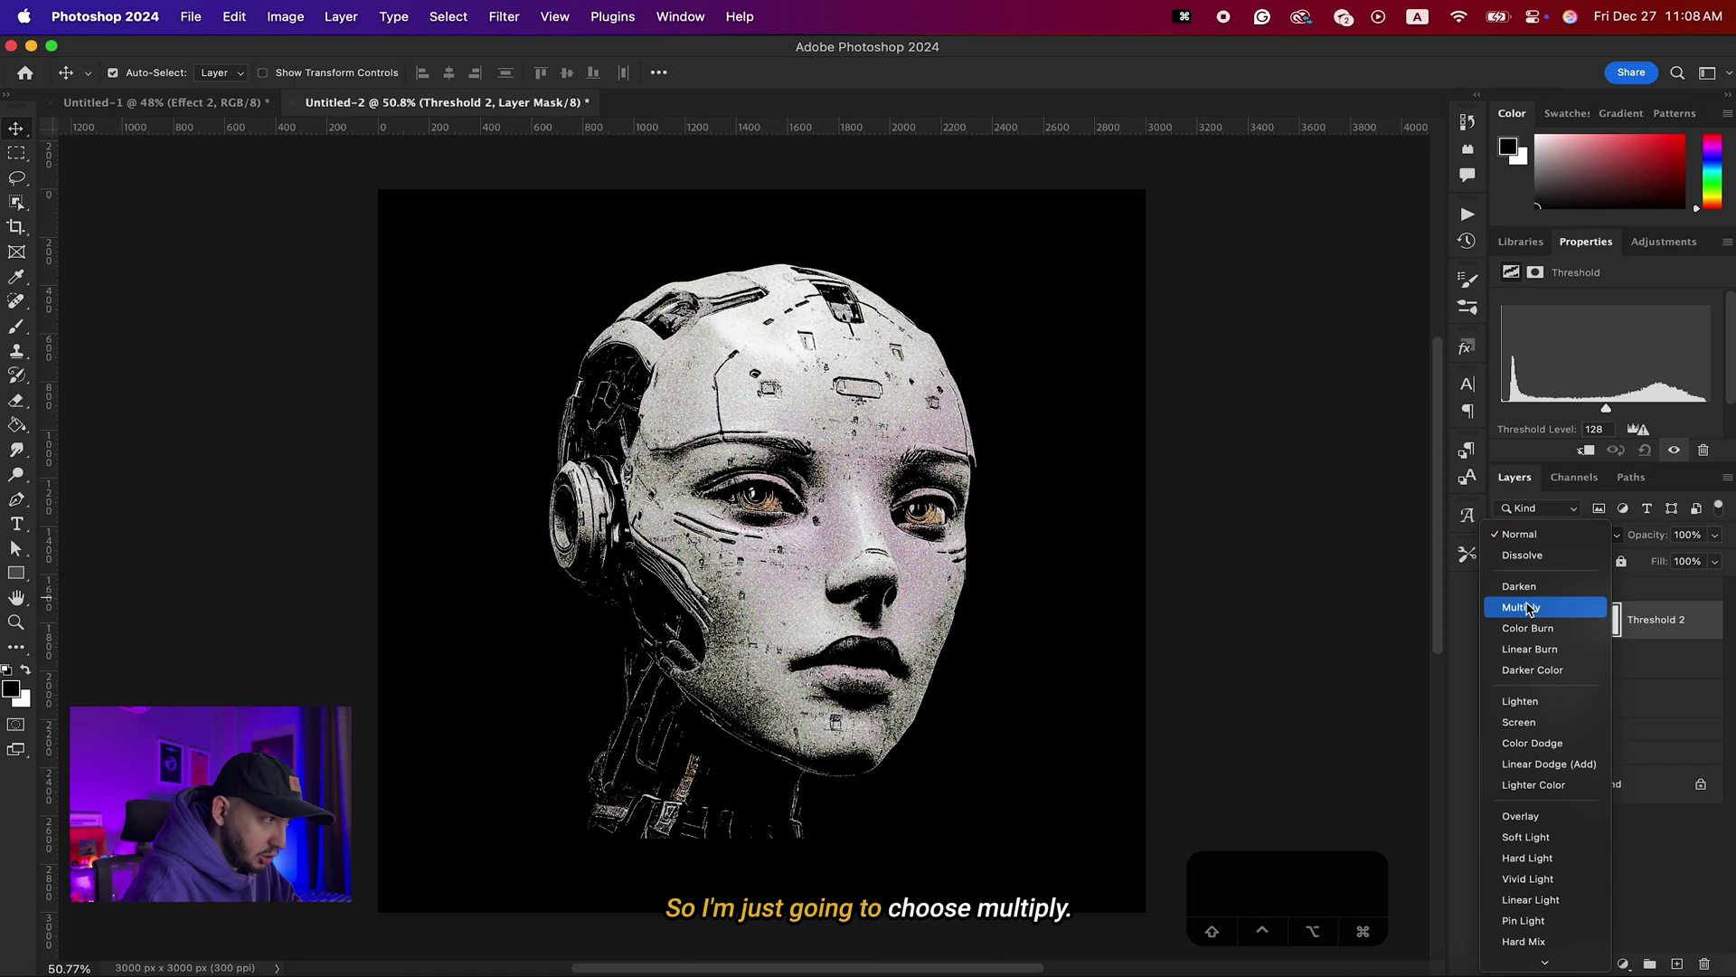
pyautogui.click(1526, 607)
pyautogui.scroll(5, 903, 509)
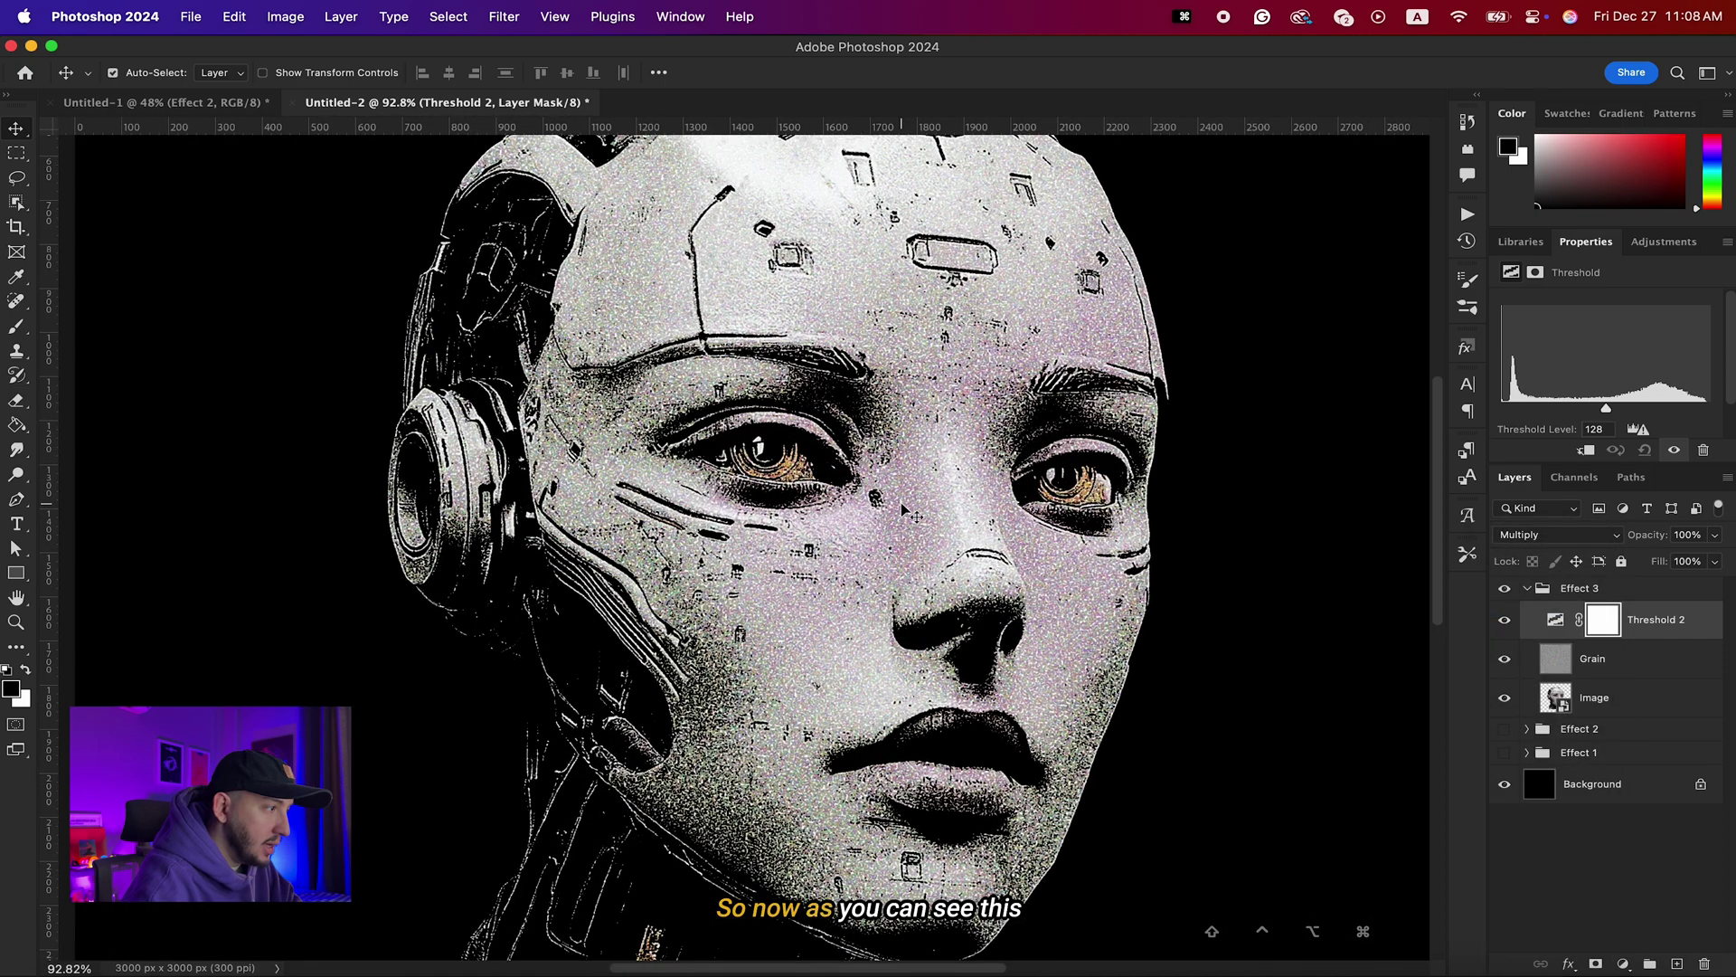
# Compare Threshold 2 on and off, then raise its threshold level to about 154
pyautogui.click(1505, 622)
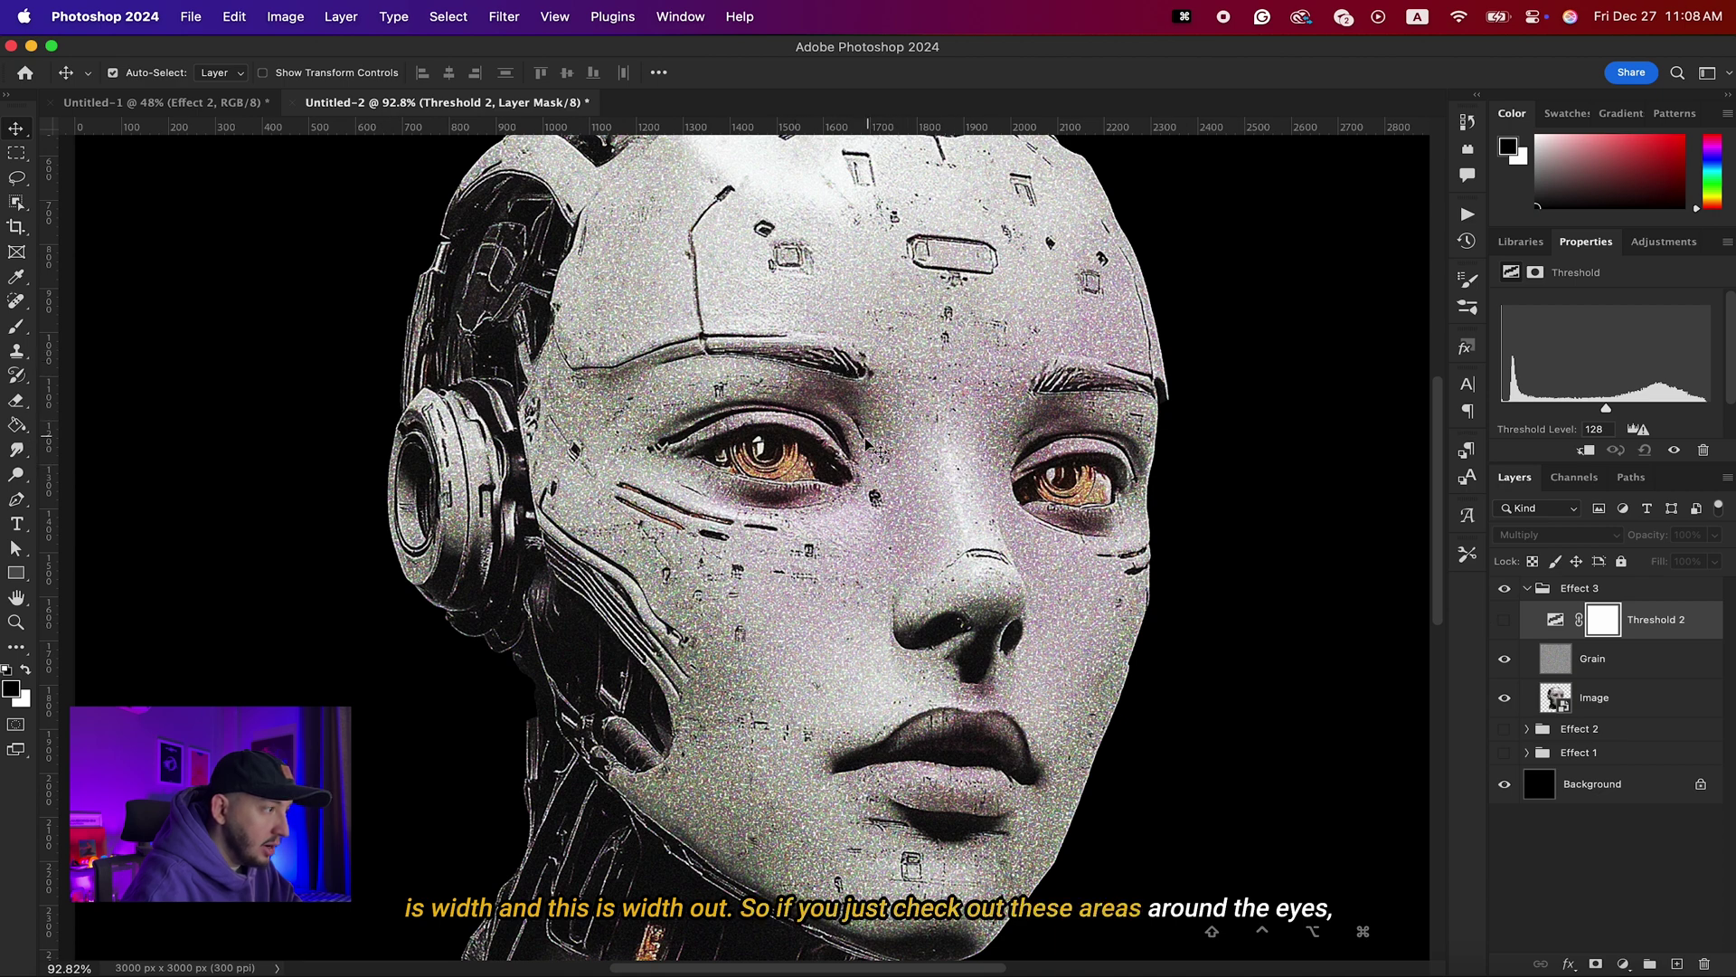
pyautogui.click(1505, 622)
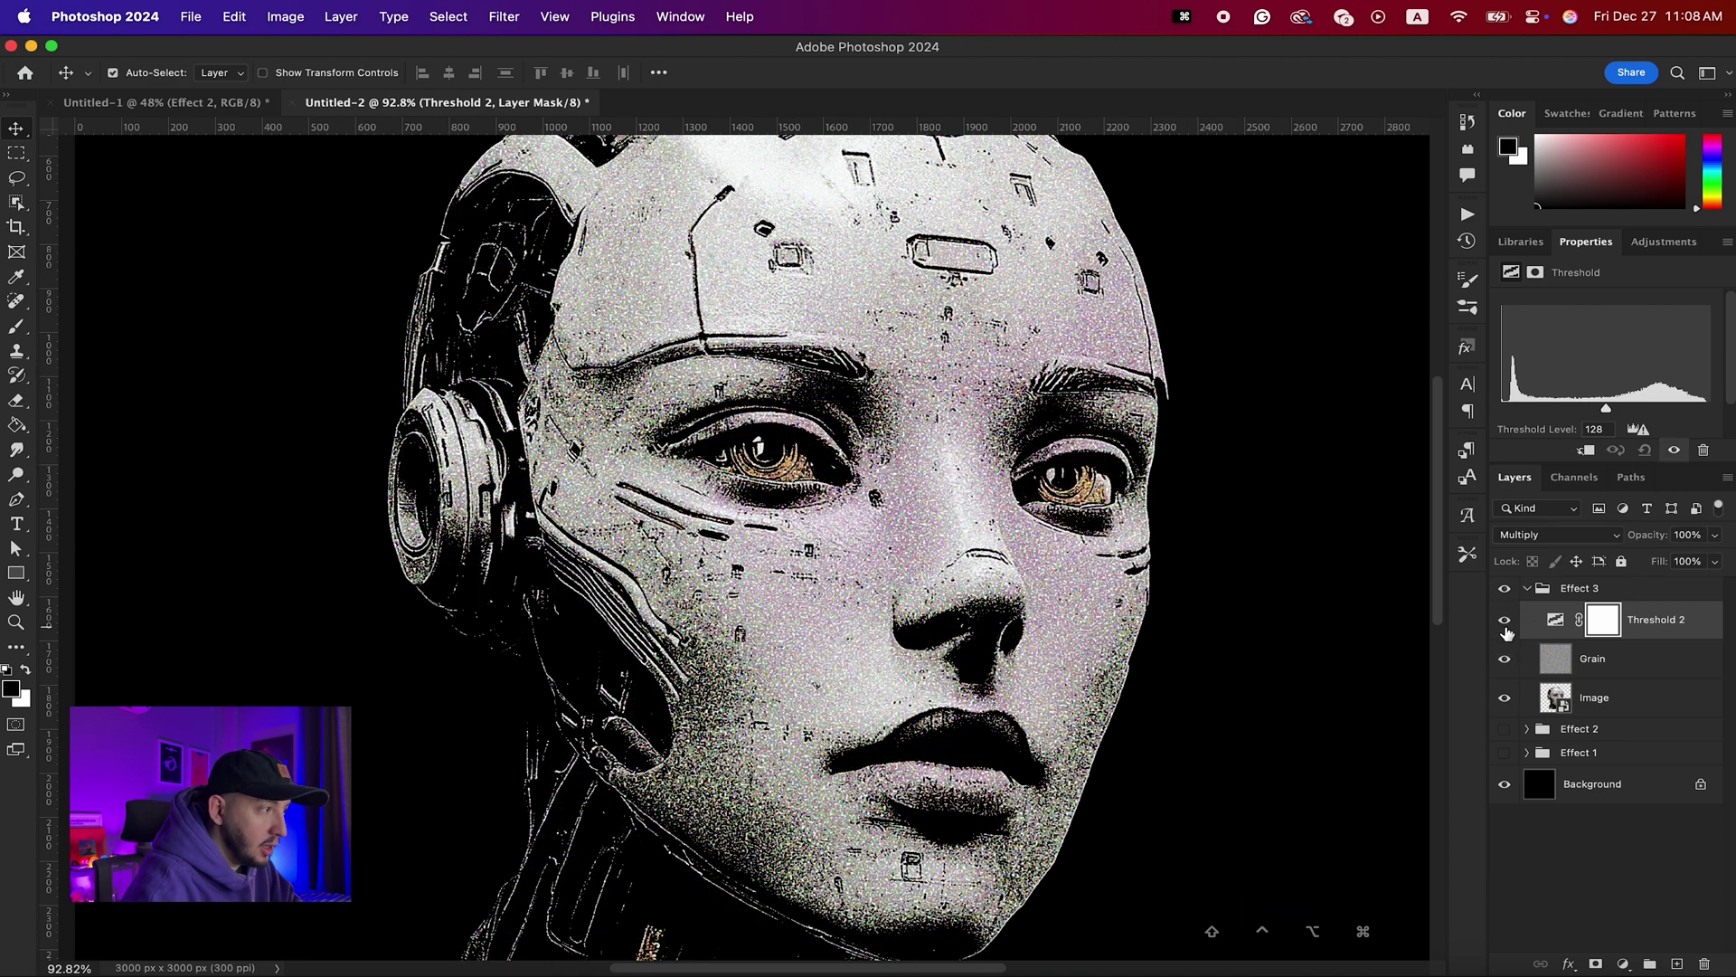
pyautogui.click(1504, 622)
pyautogui.click(1504, 622)
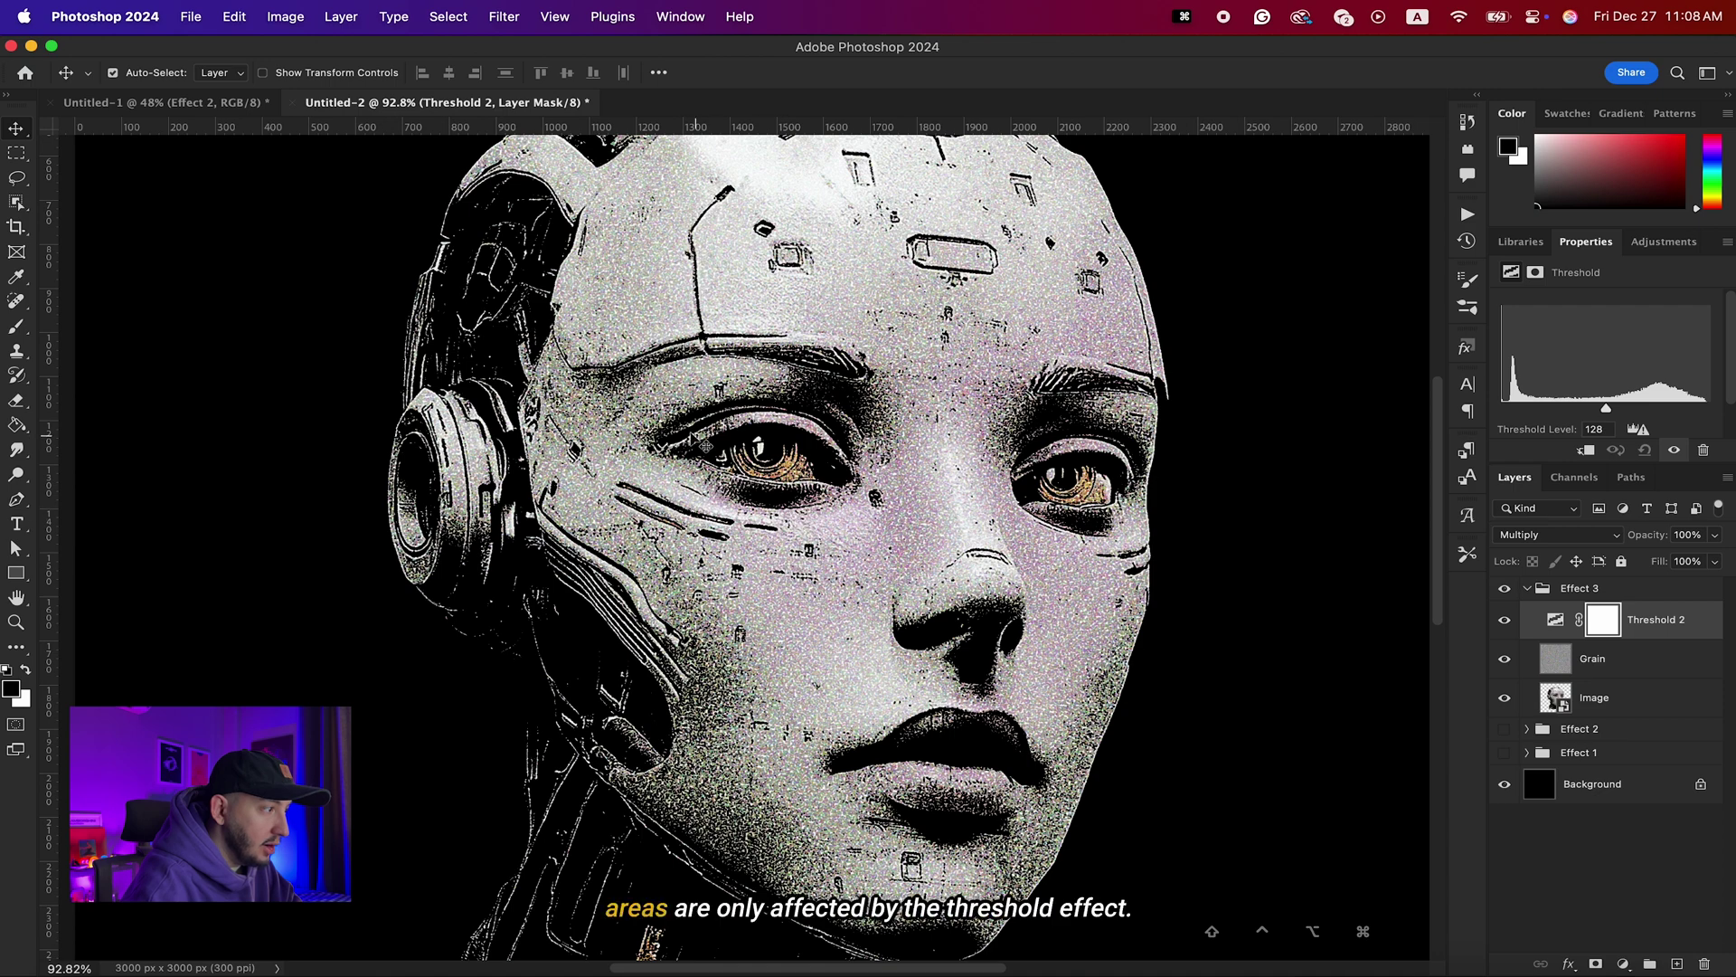
pyautogui.click(1505, 622)
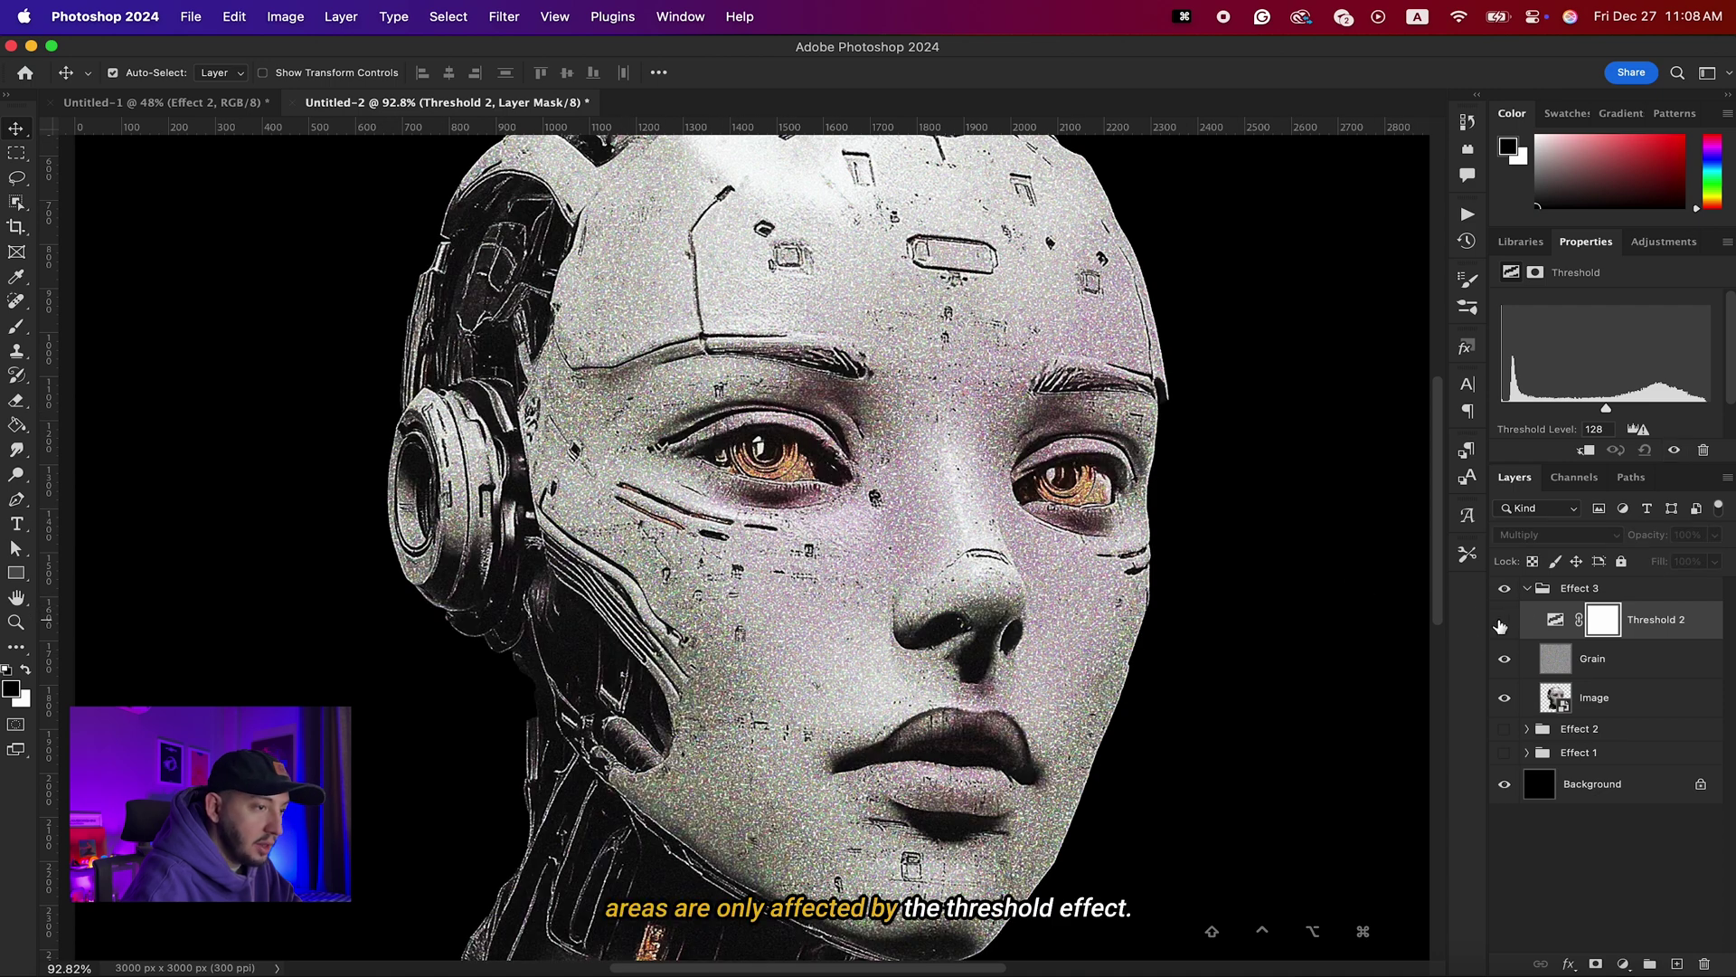
pyautogui.click(1505, 622)
pyautogui.press('super+minus')
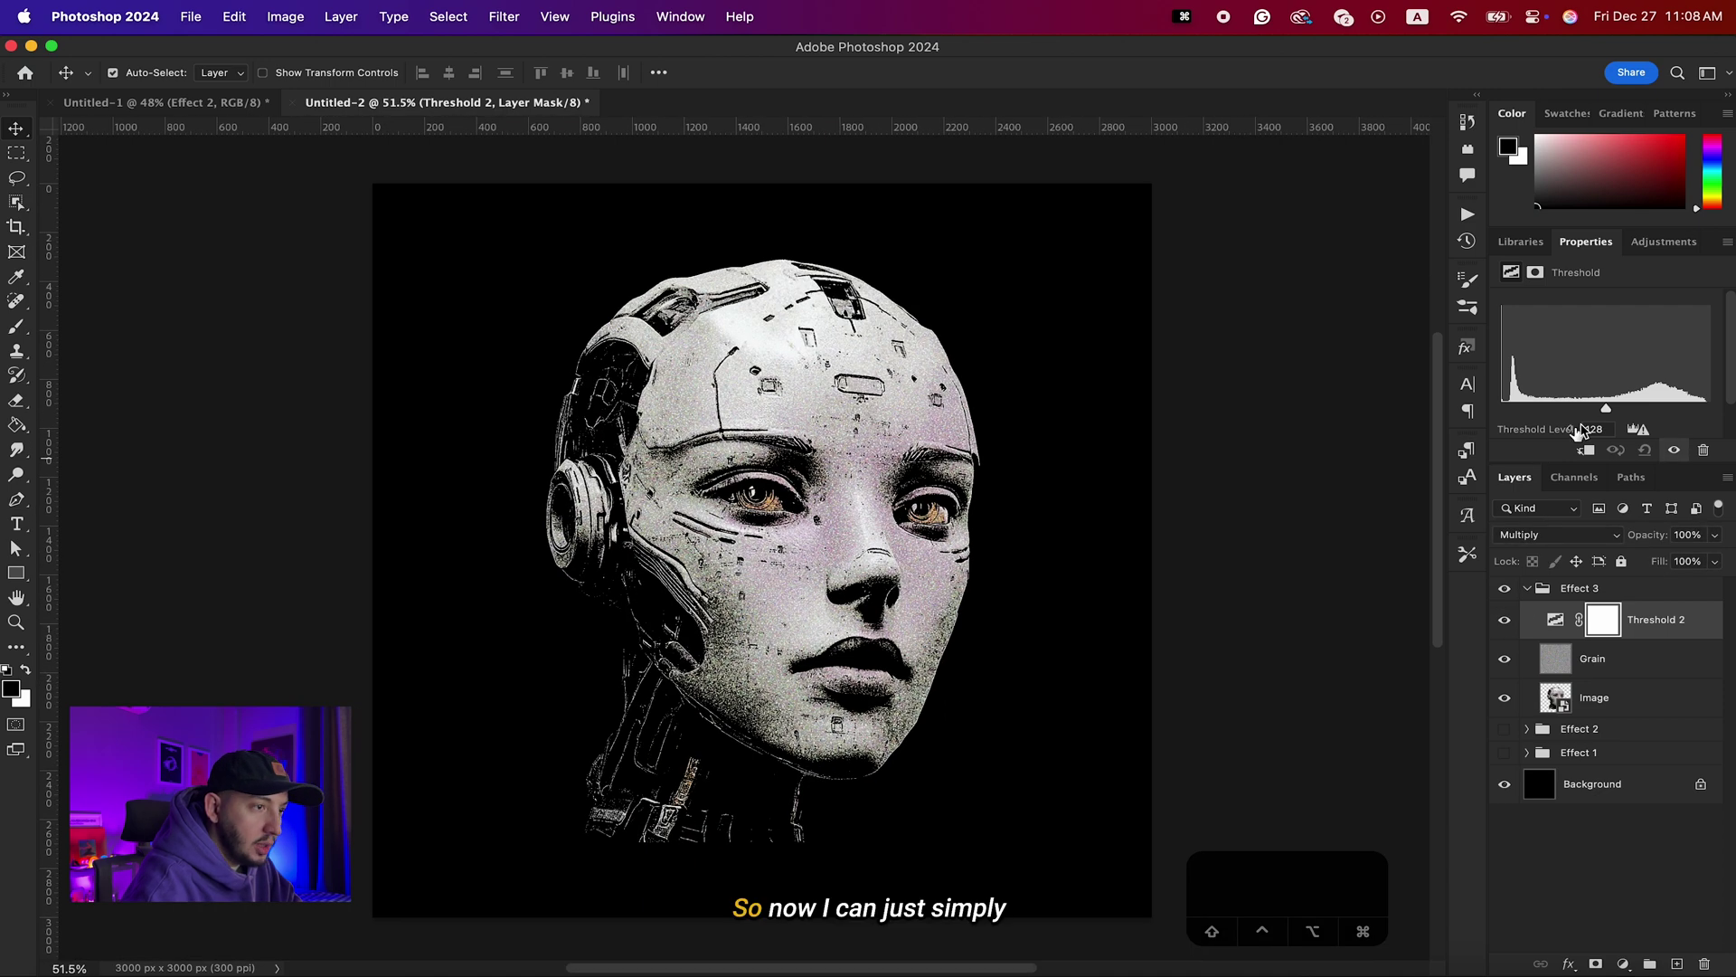
pyautogui.moveTo(1607, 414)
pyautogui.mouseDown()
pyautogui.moveTo(1566, 413)
pyautogui.moveTo(1626, 415)
pyautogui.mouseUp()
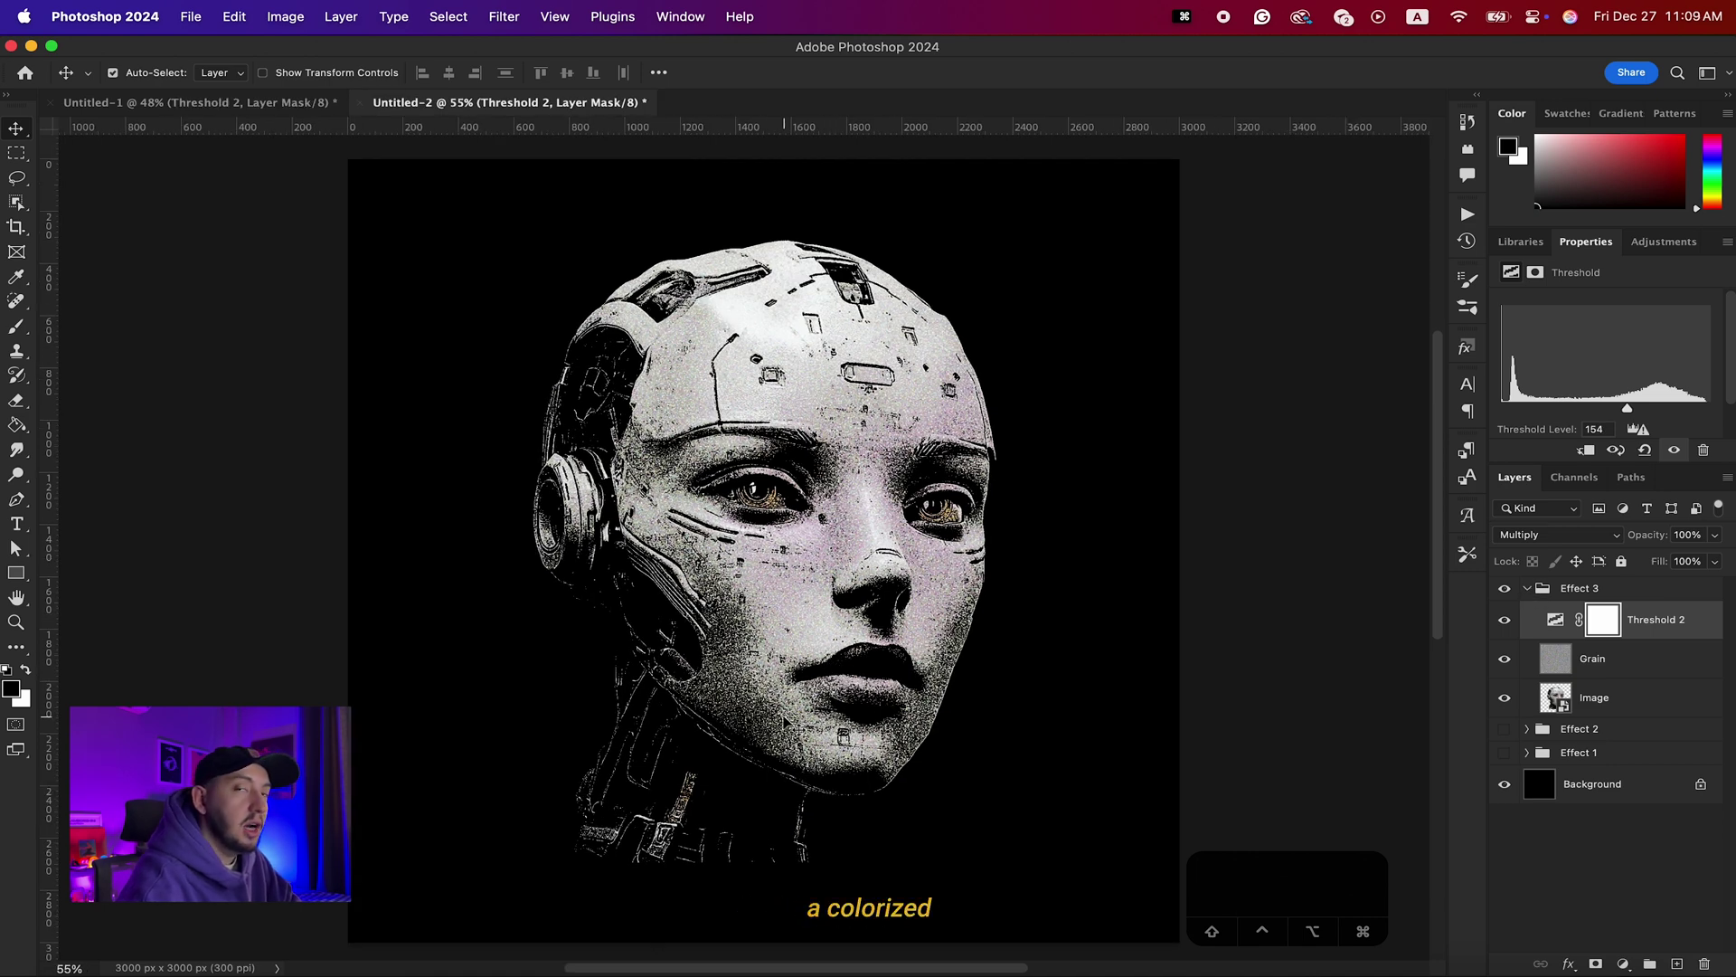
# Duplicate the Effect 3 group and rename the copy Effect 4
pyautogui.click(1529, 590)
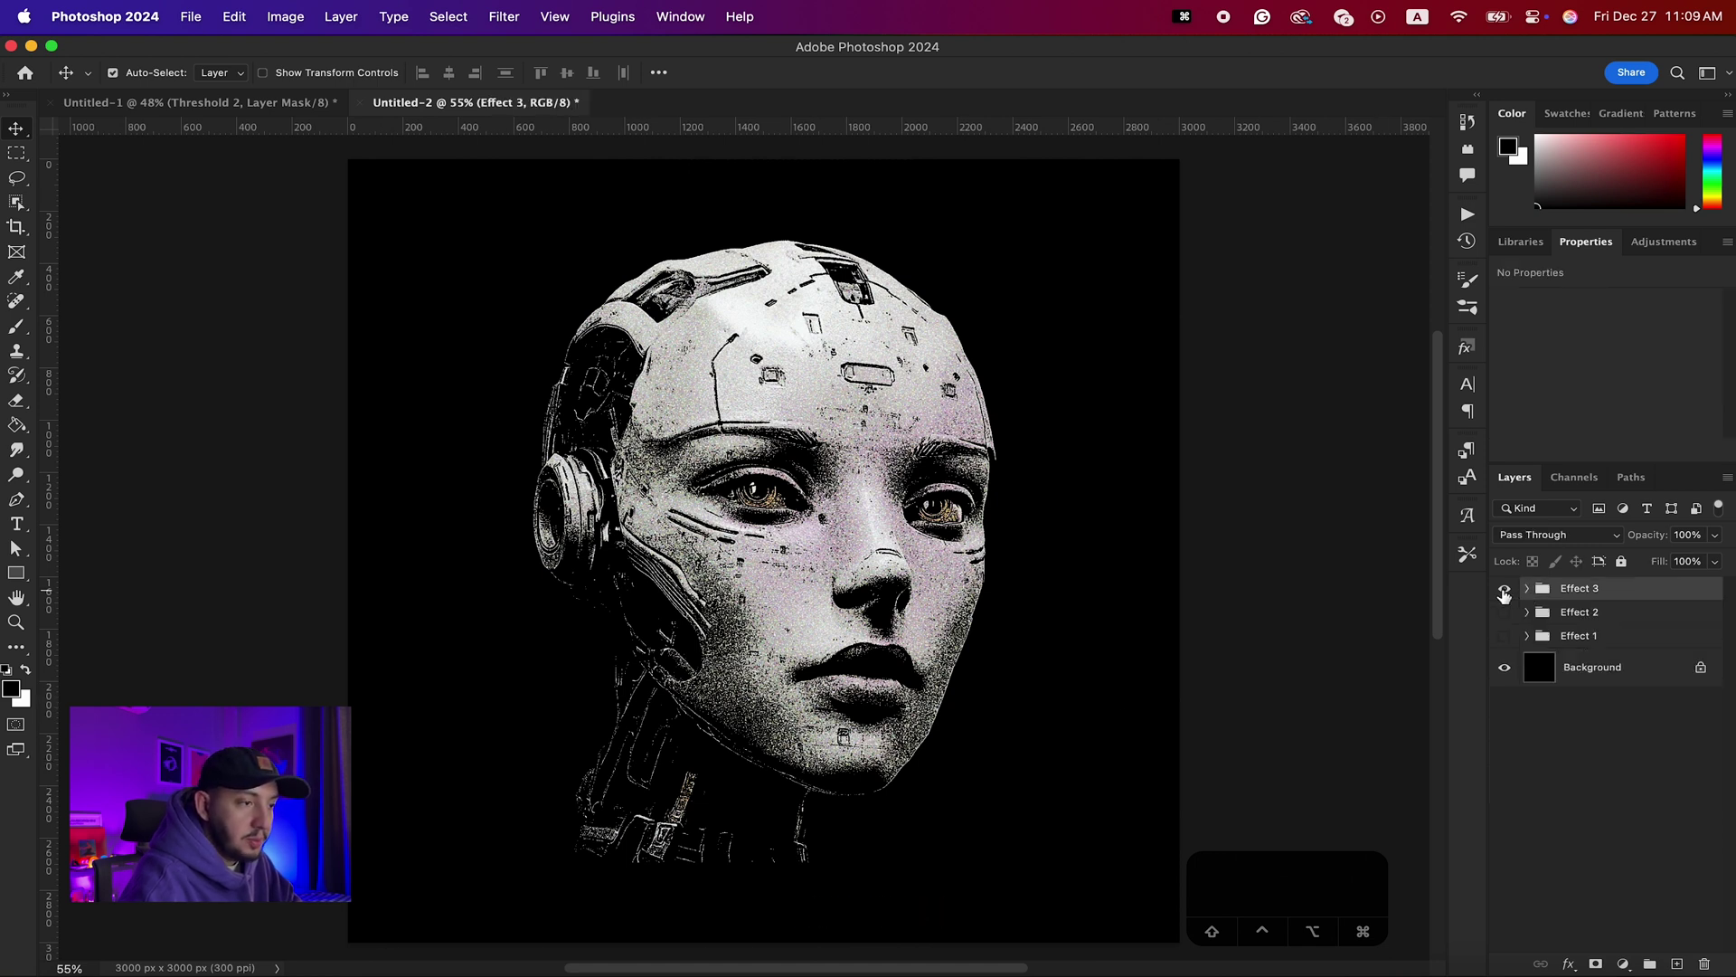
pyautogui.press('super+j')
pyautogui.click(1504, 612)
pyautogui.doubleClick(1595, 588)
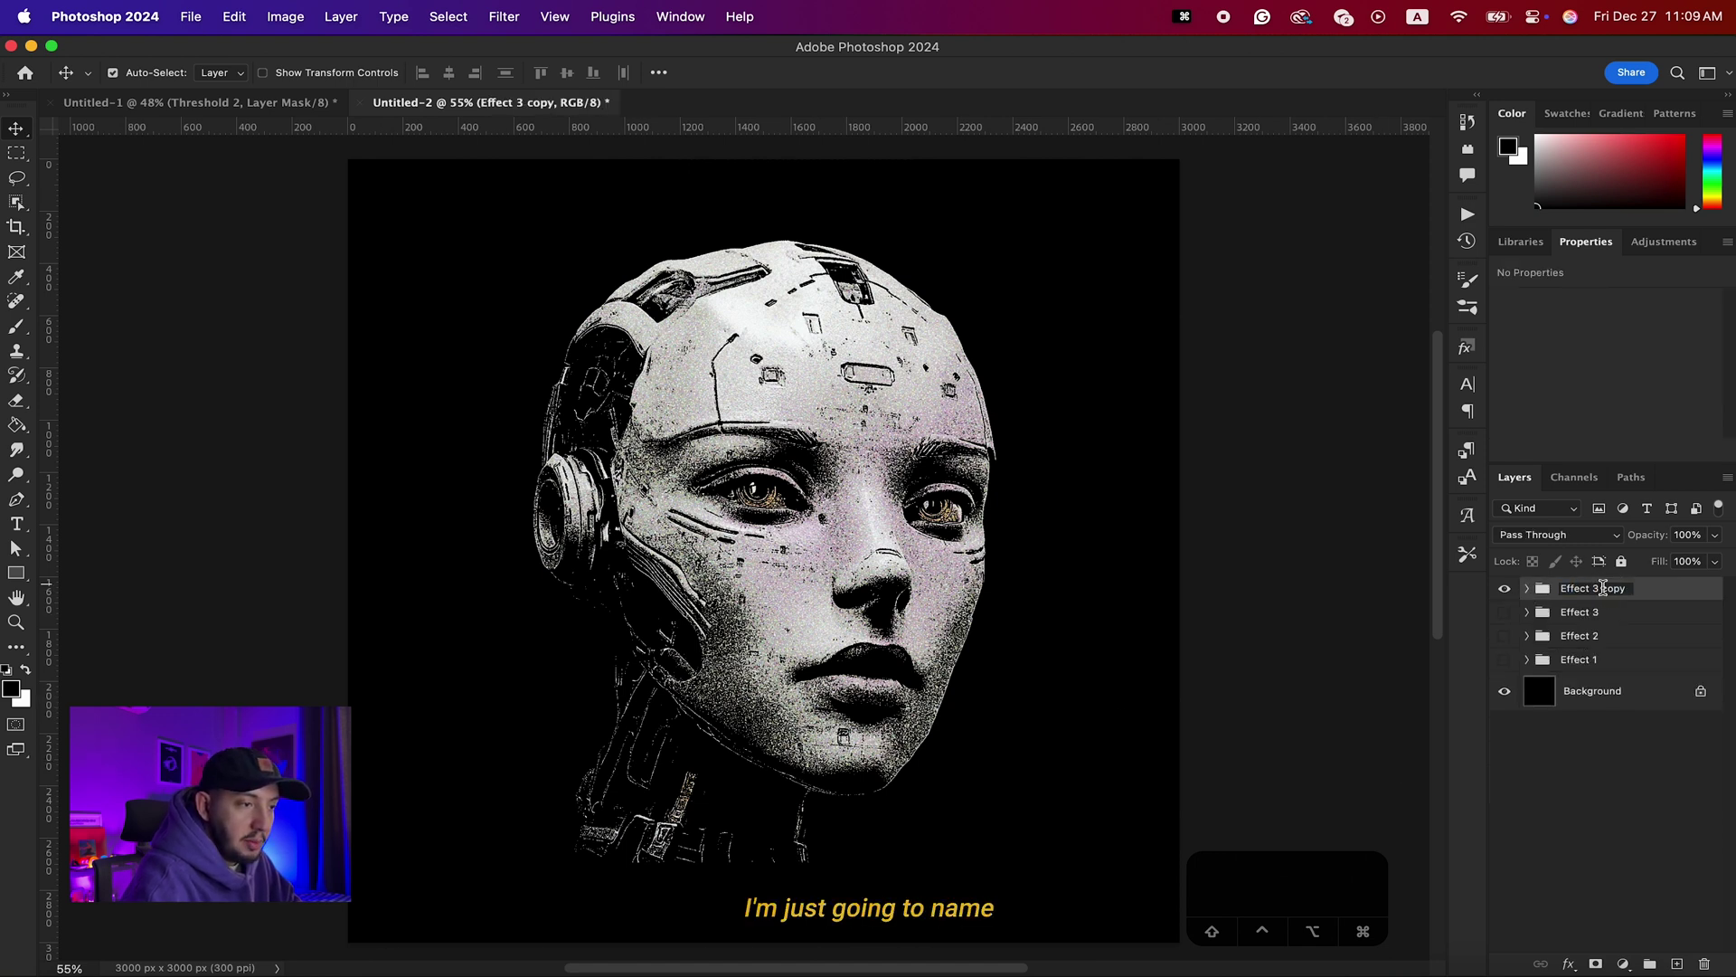
pyautogui.moveTo(1593, 587); pyautogui.dragTo(1673, 594)
pyautogui.write('4')
pyautogui.press('Return')
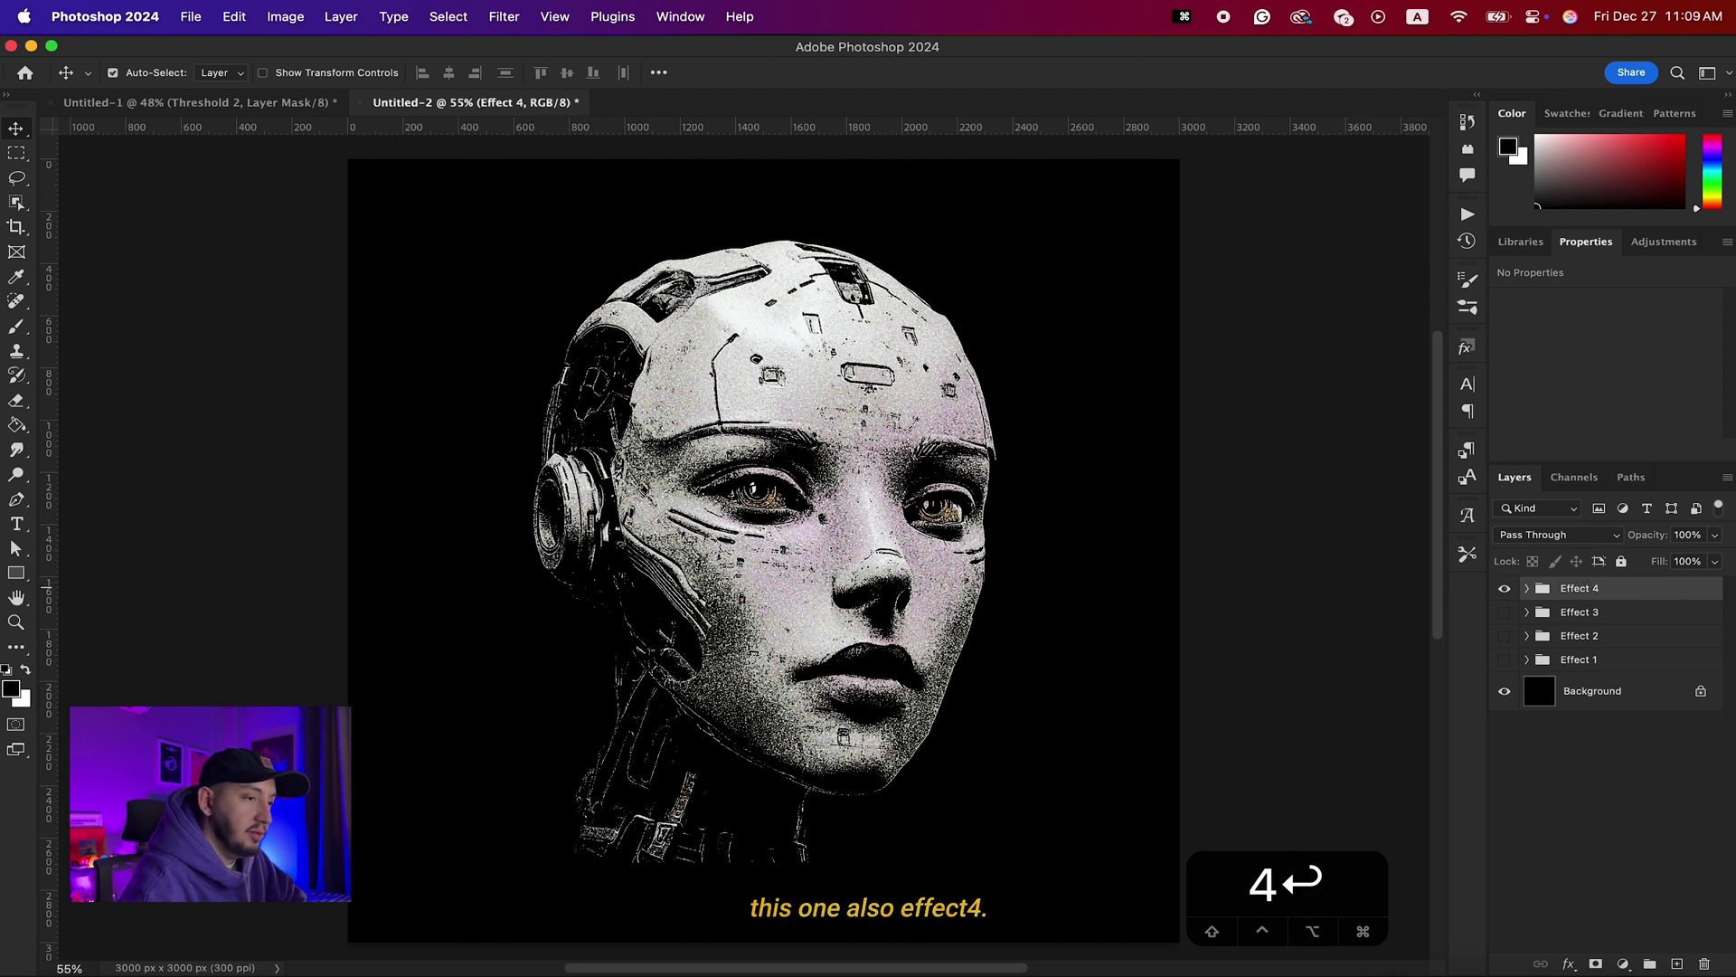
# Delete the Threshold 2 and Grain layers from Effect 4, leaving only Image
pyautogui.click(1527, 587)
pyautogui.click(1655, 620)
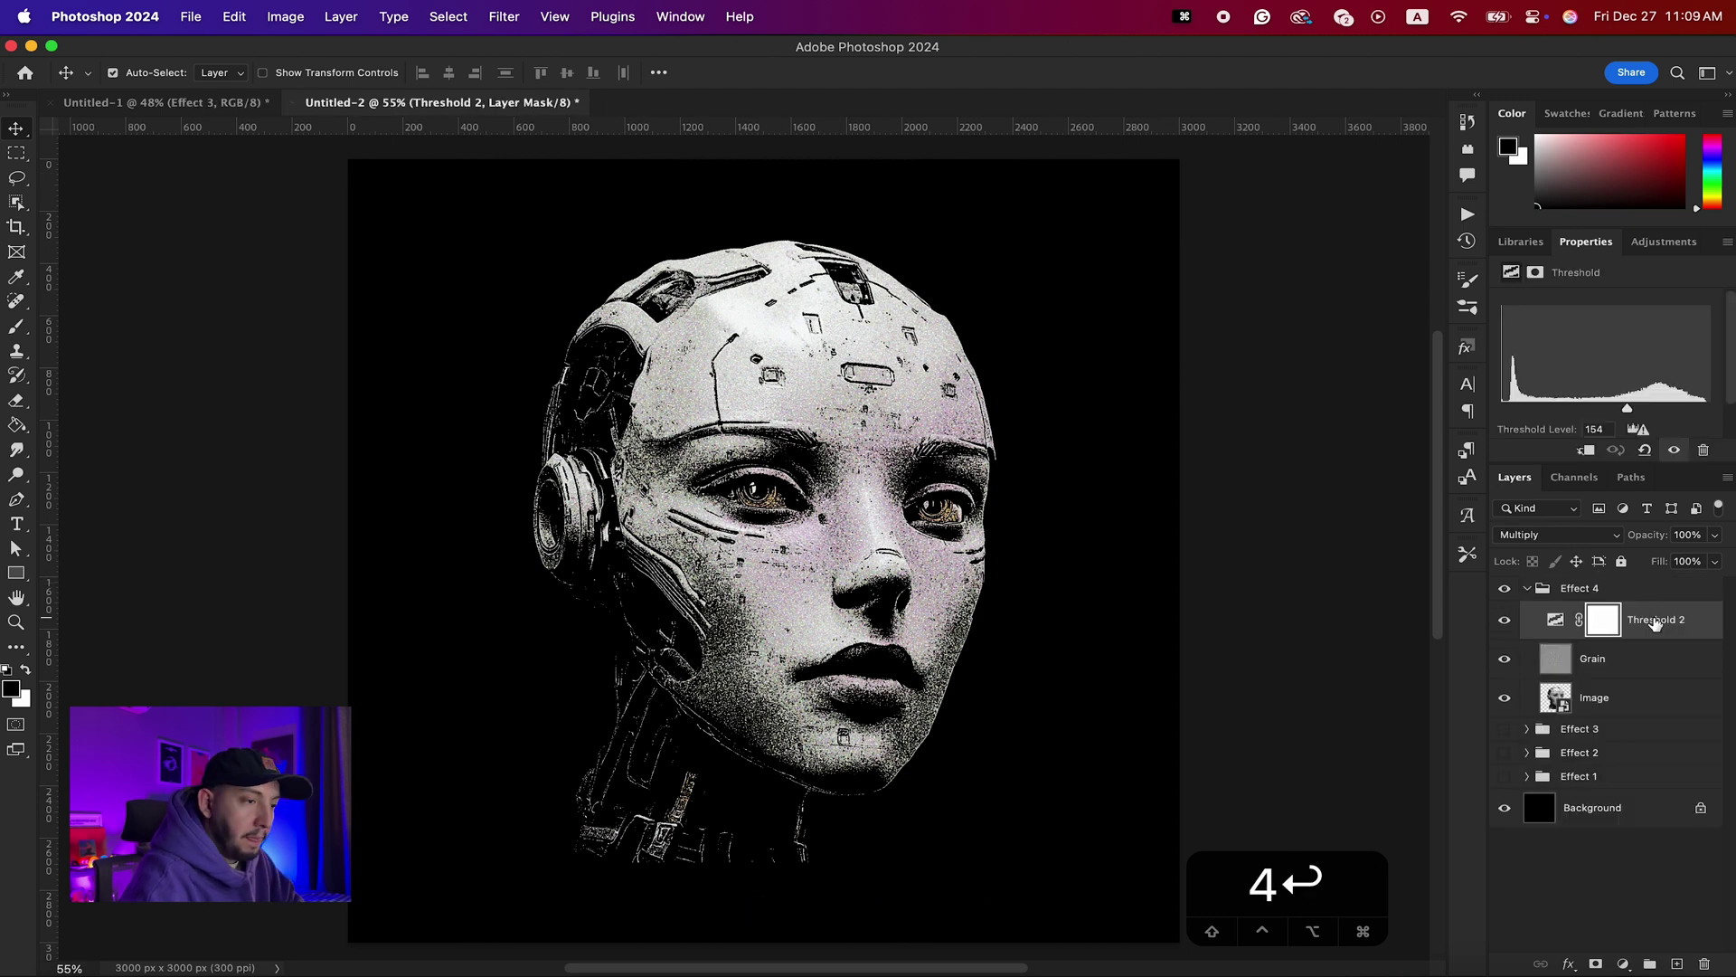
pyautogui.keyDown('shift'); pyautogui.click(1632, 657); pyautogui.keyUp('shift')
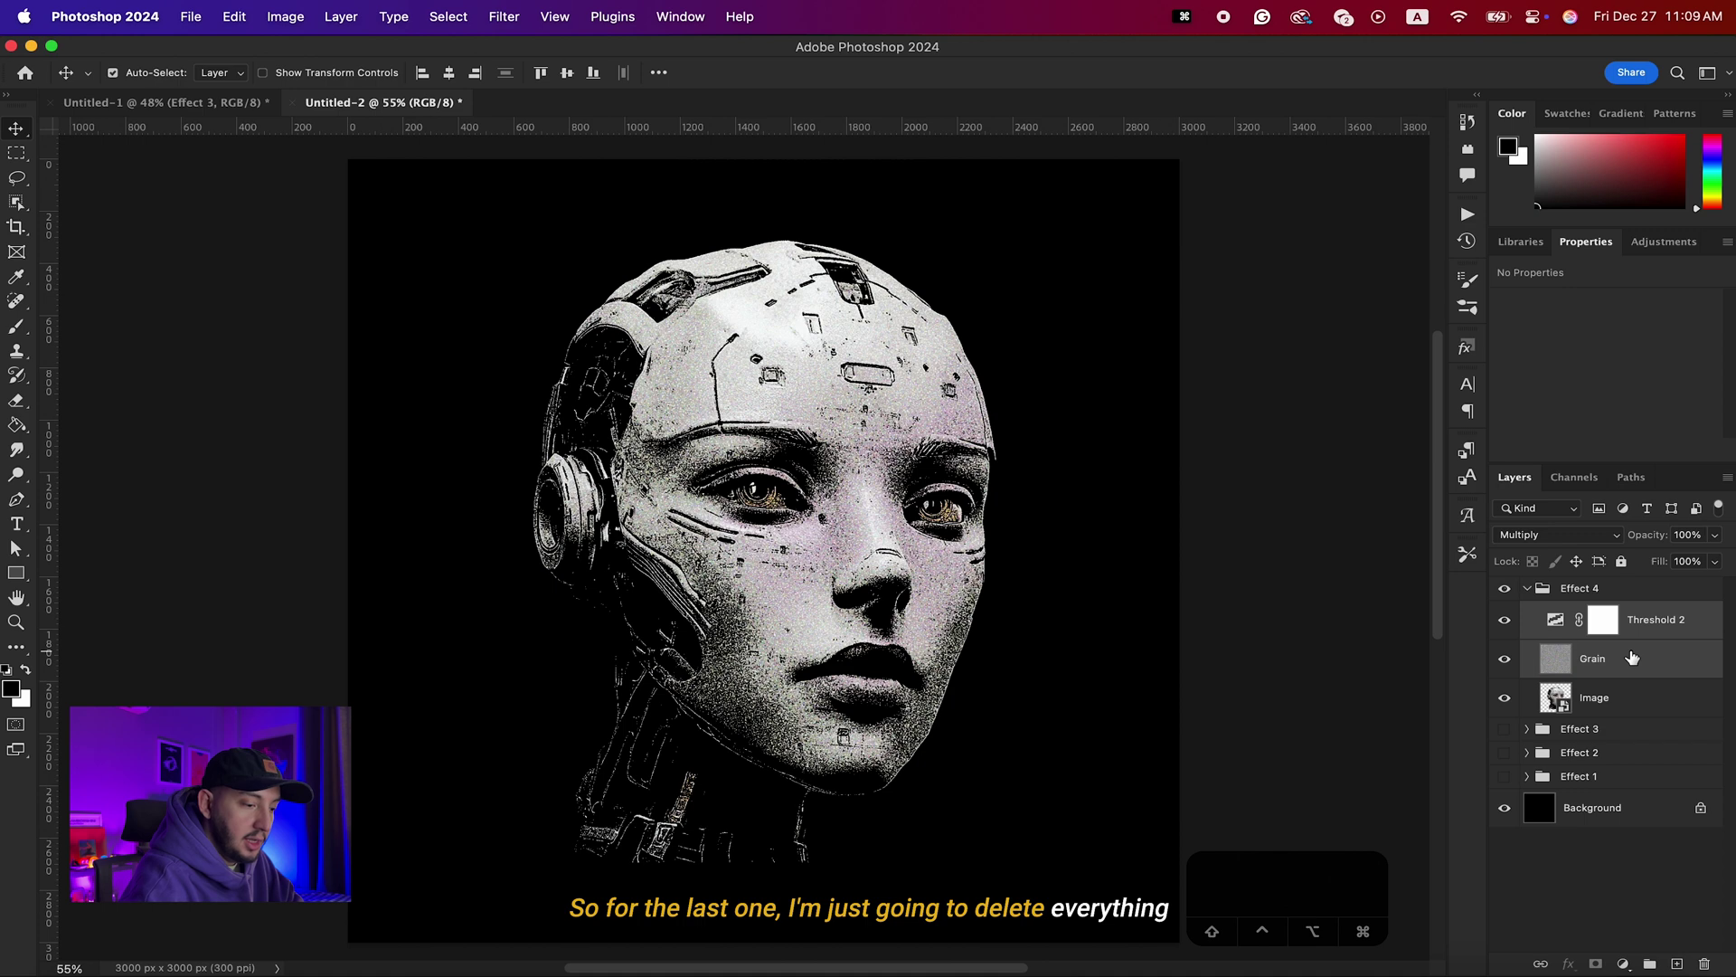
pyautogui.press('BackSpace')
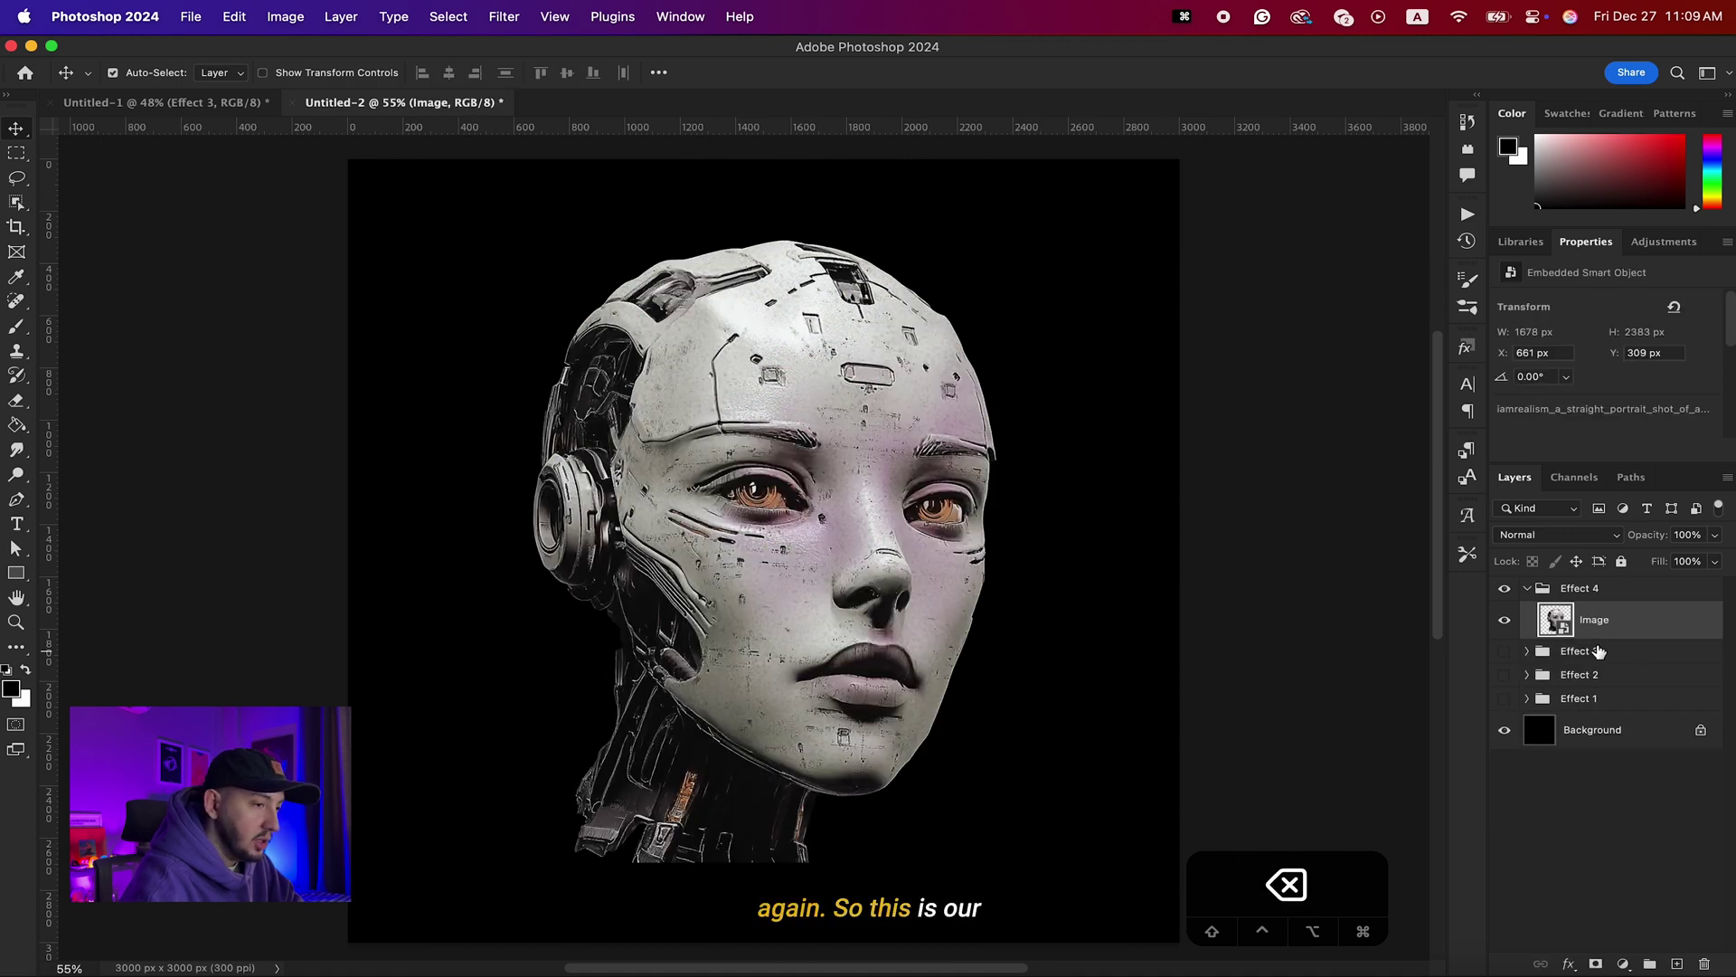
# Create Pattern Fill 1 using the Halftone_Grain dot pattern, blended in Overlay
pyautogui.click(1623, 964)
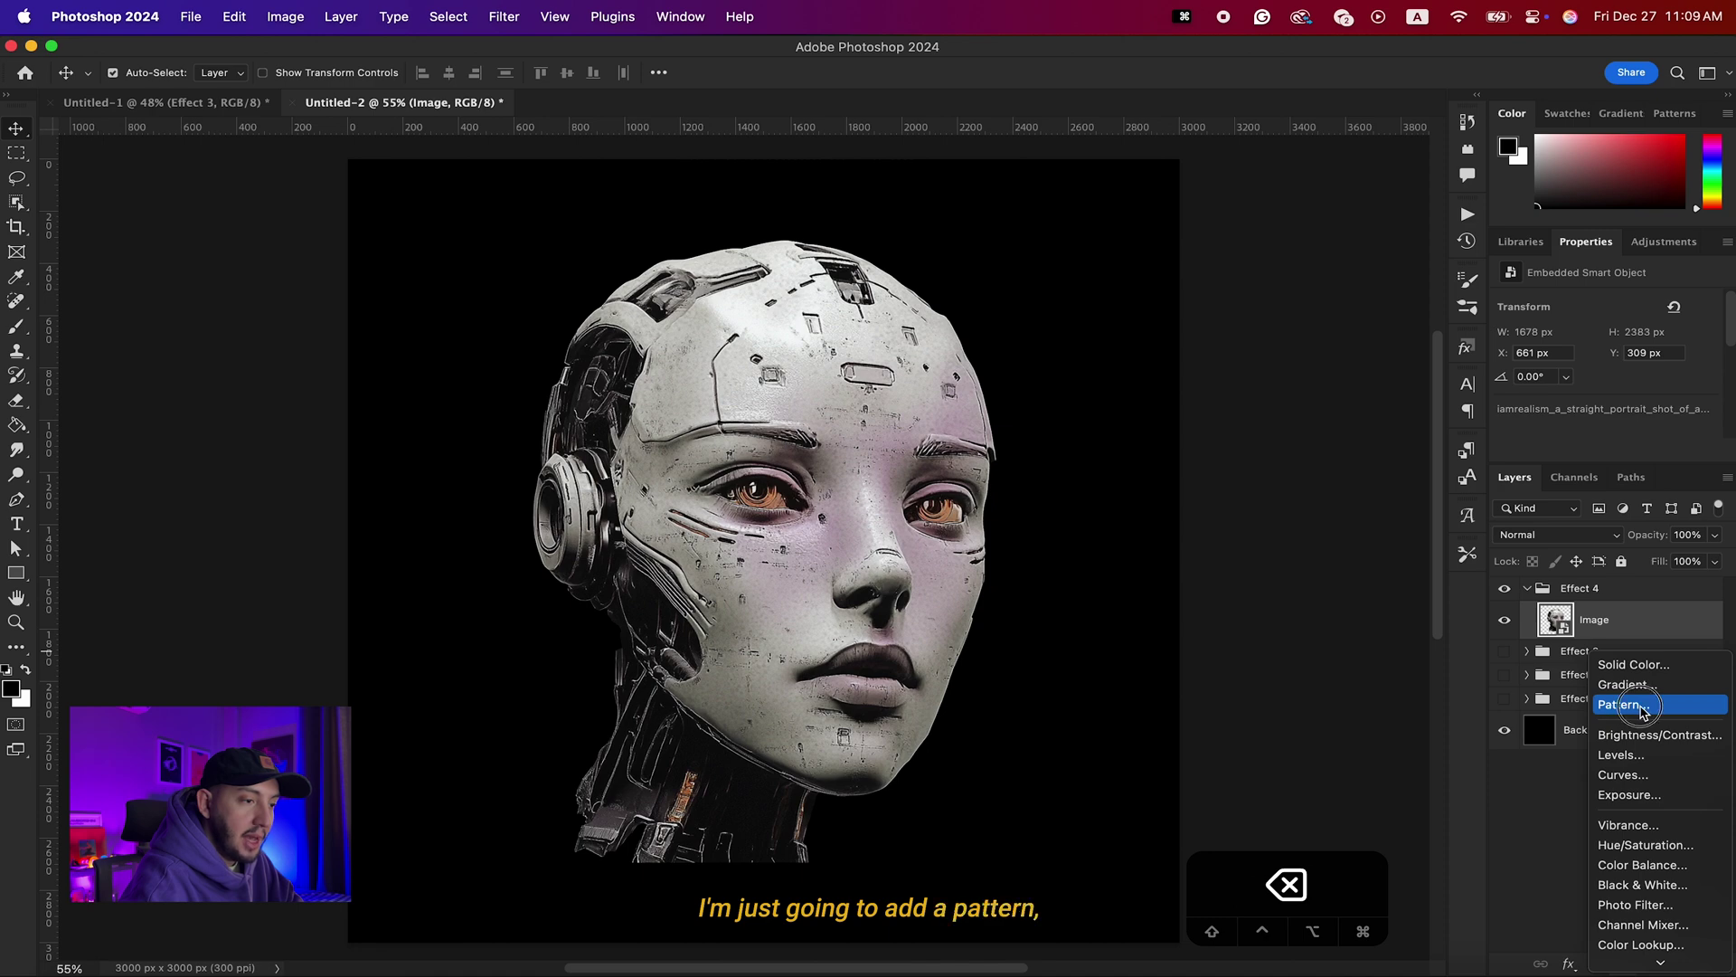
pyautogui.click(1641, 707)
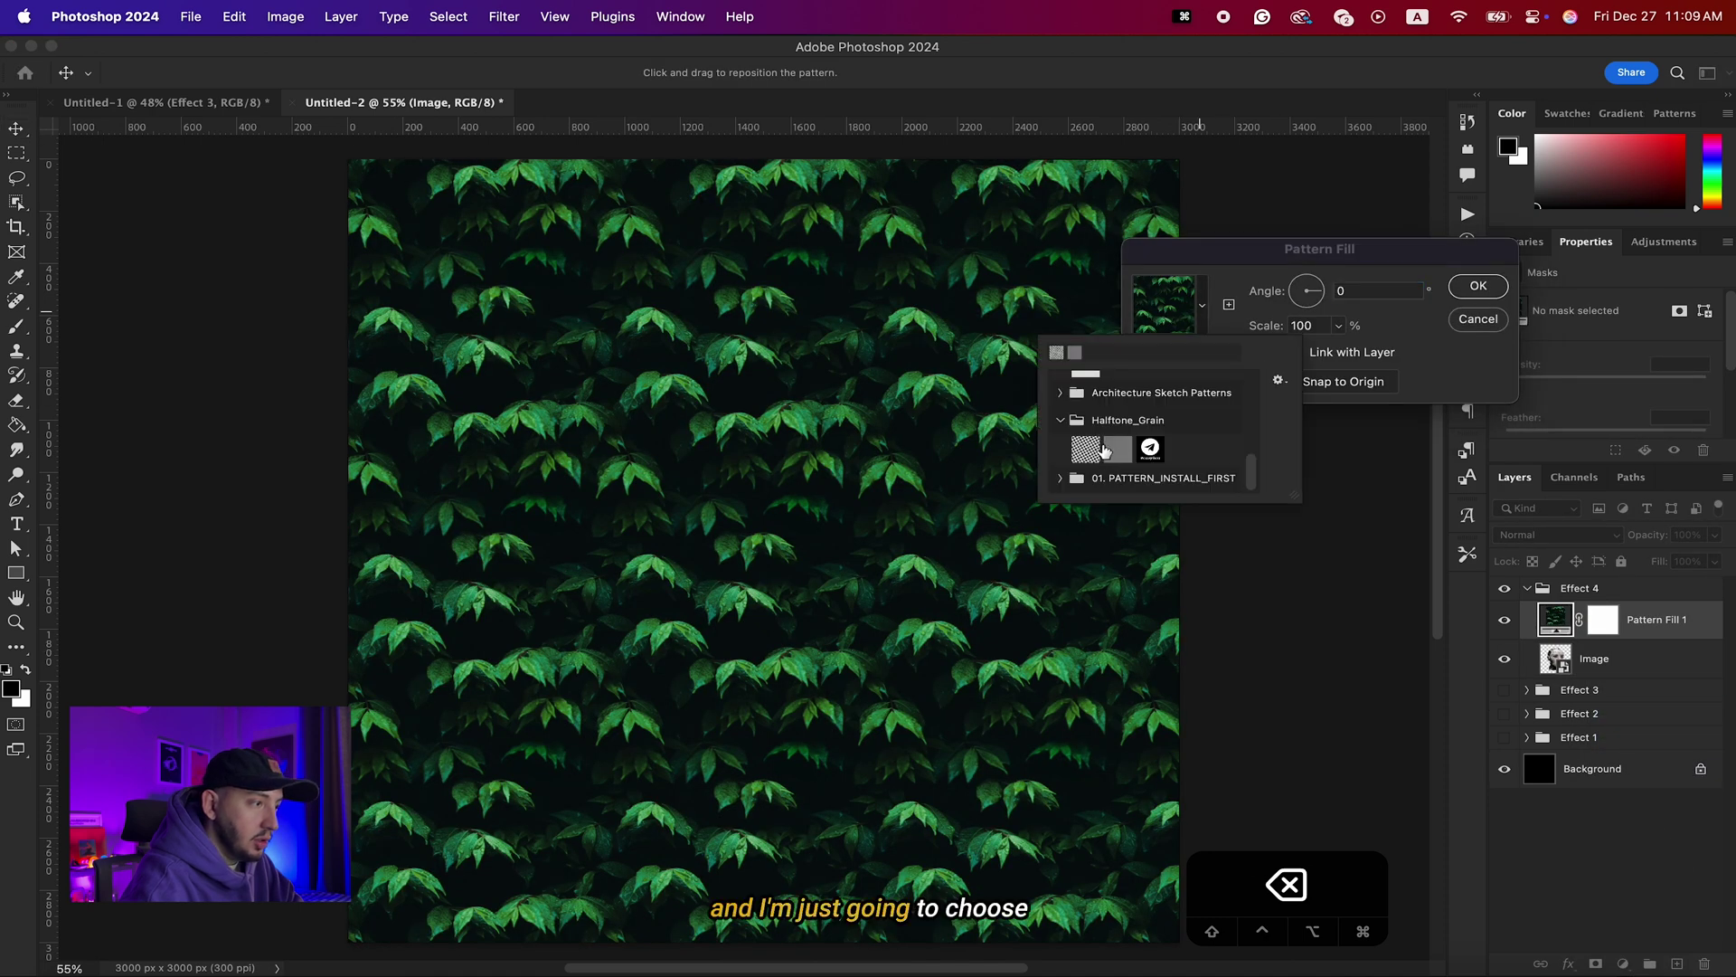
pyautogui.click(1085, 452)
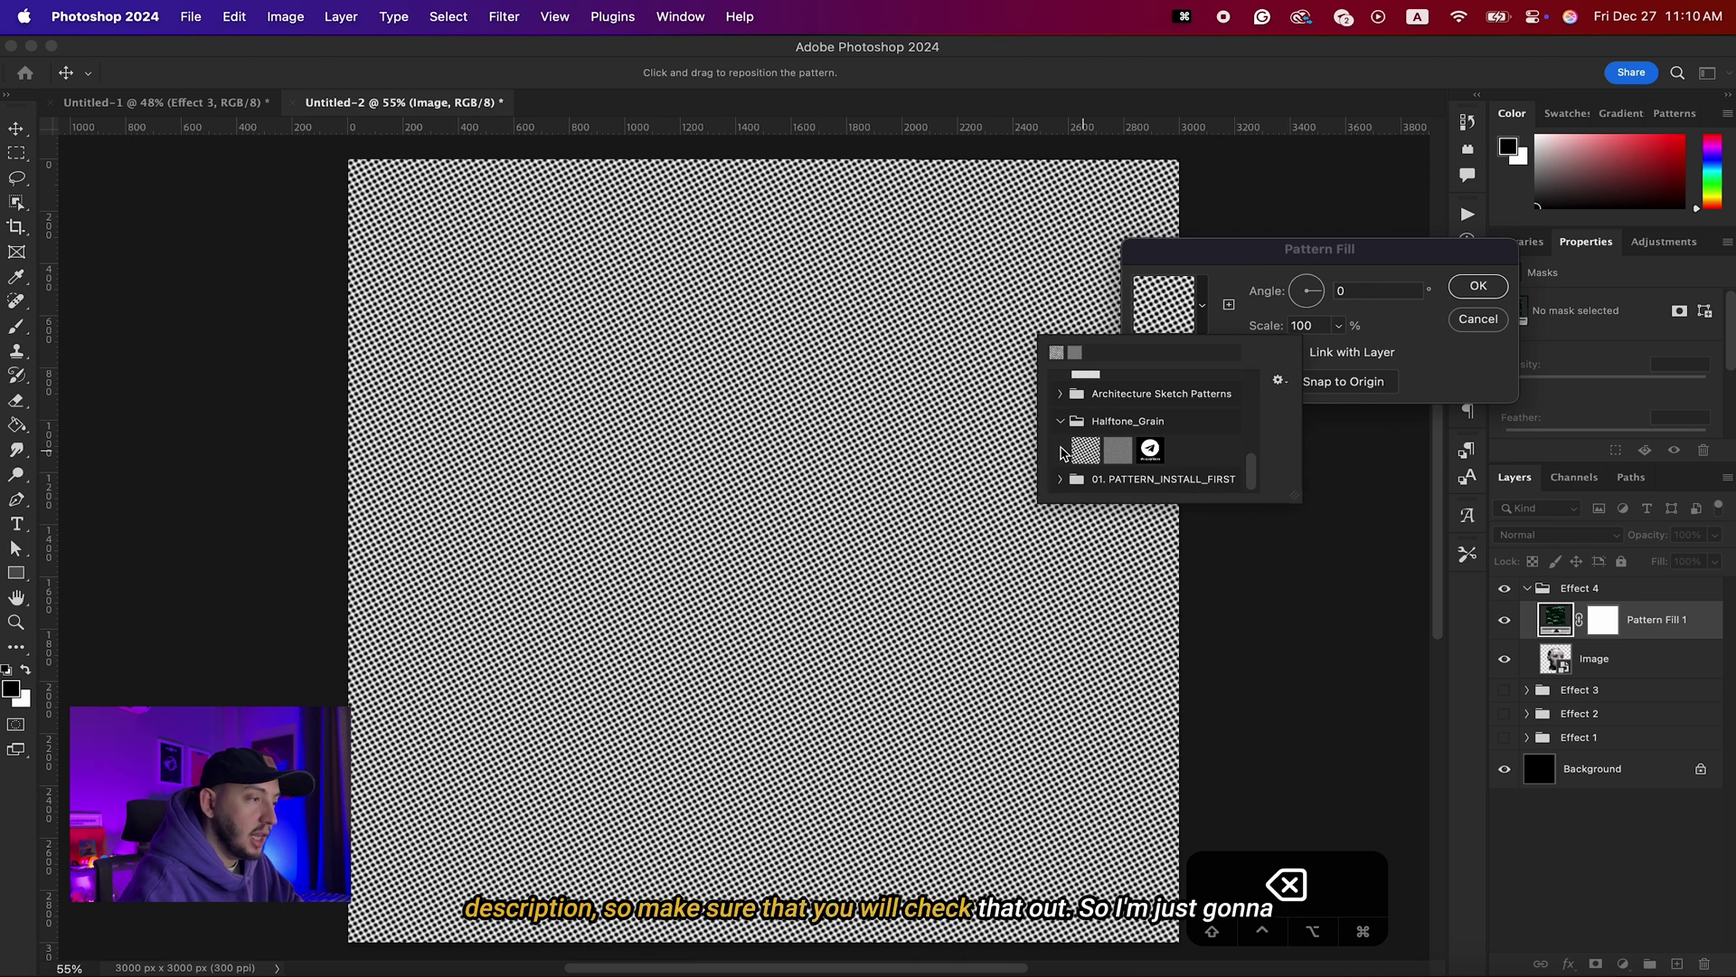
pyautogui.click(1399, 339)
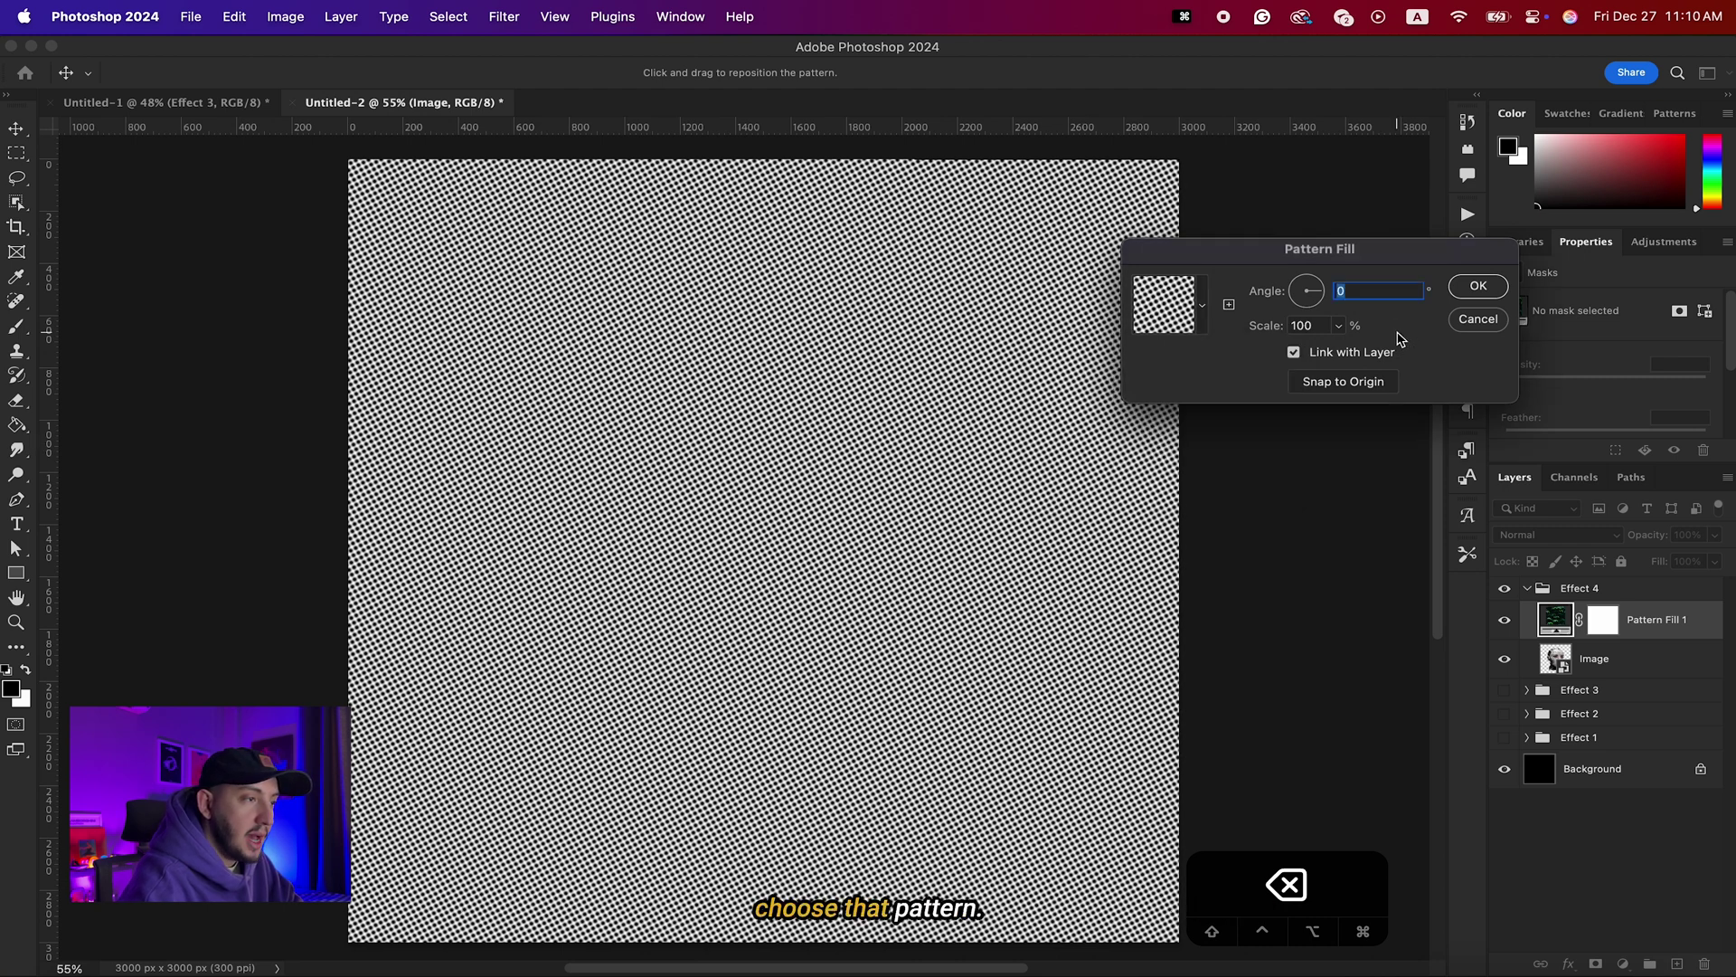
pyautogui.click(1477, 287)
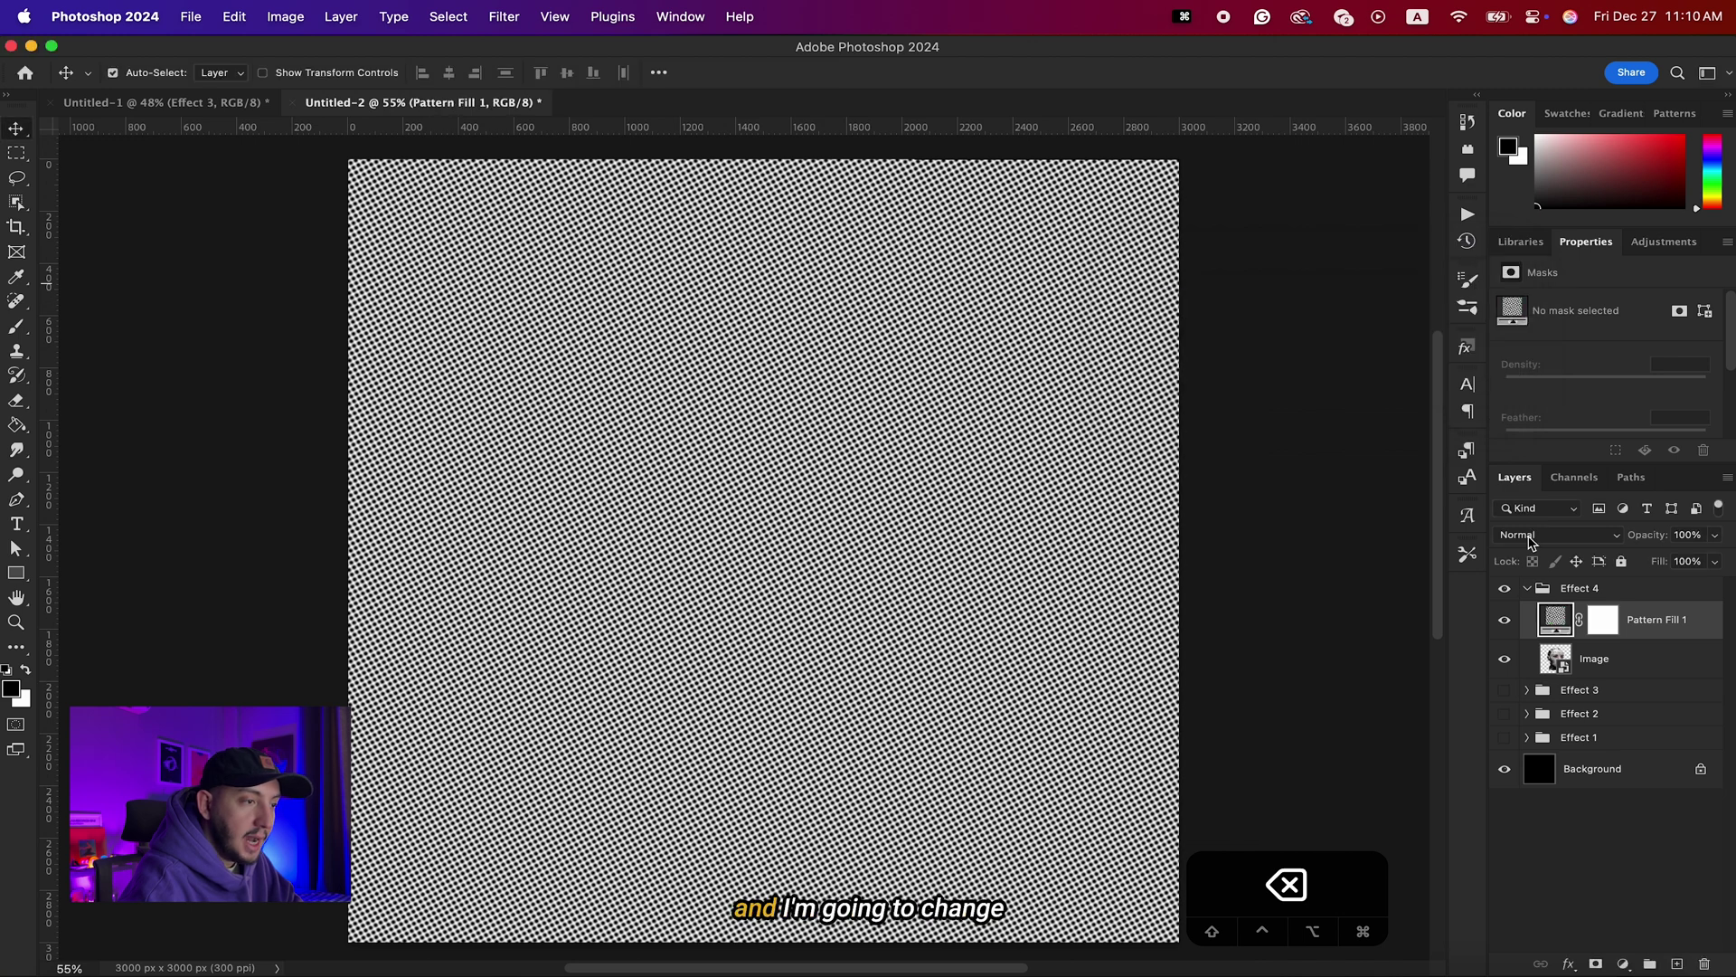
pyautogui.click(1530, 535)
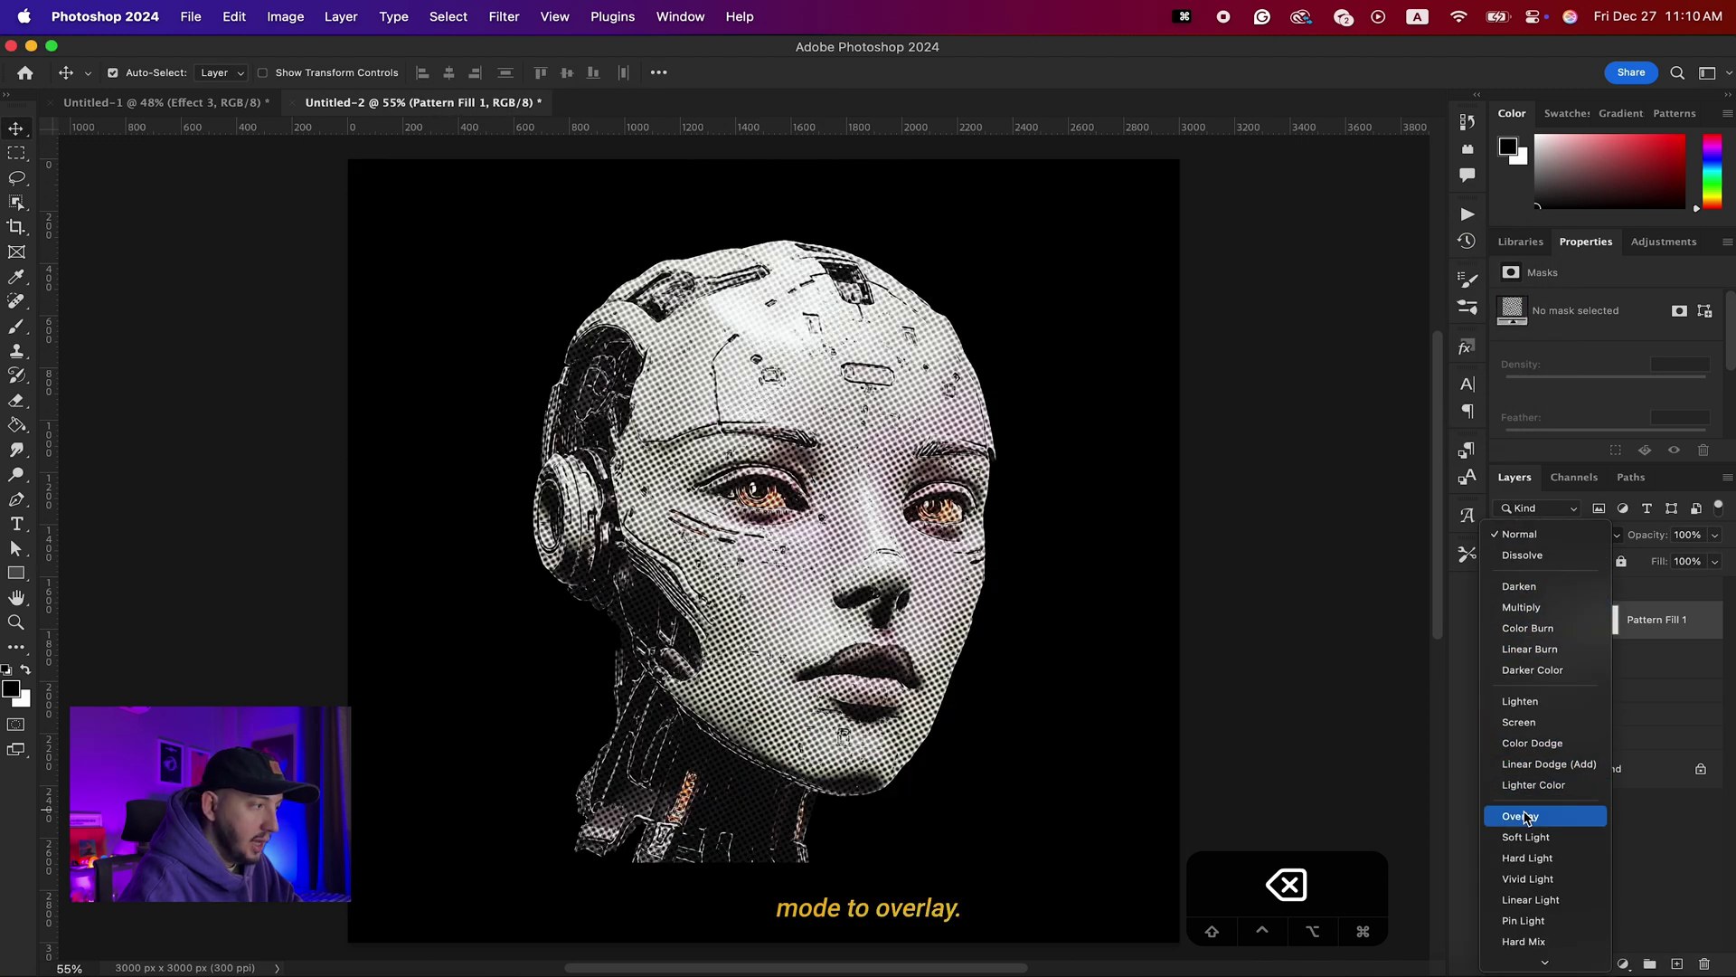
pyautogui.click(1525, 816)
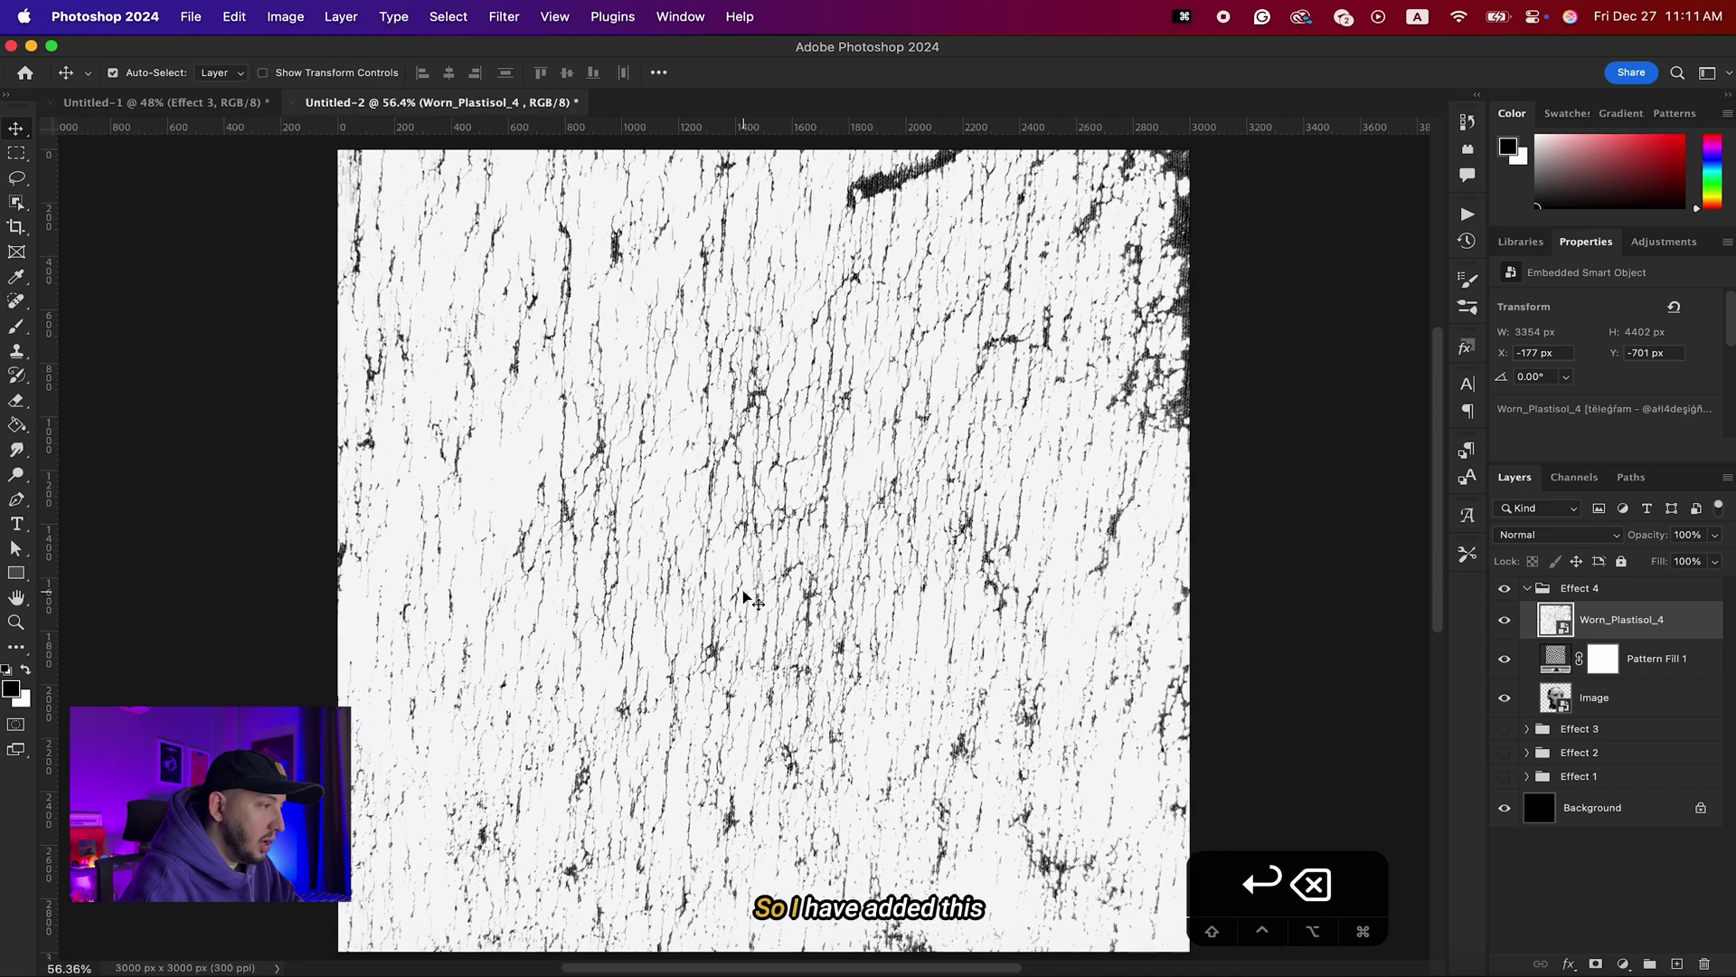
# Set Worn_Plastisol_4 to Multiply and move it below Pattern Fill 1
pyautogui.click(1555, 535)
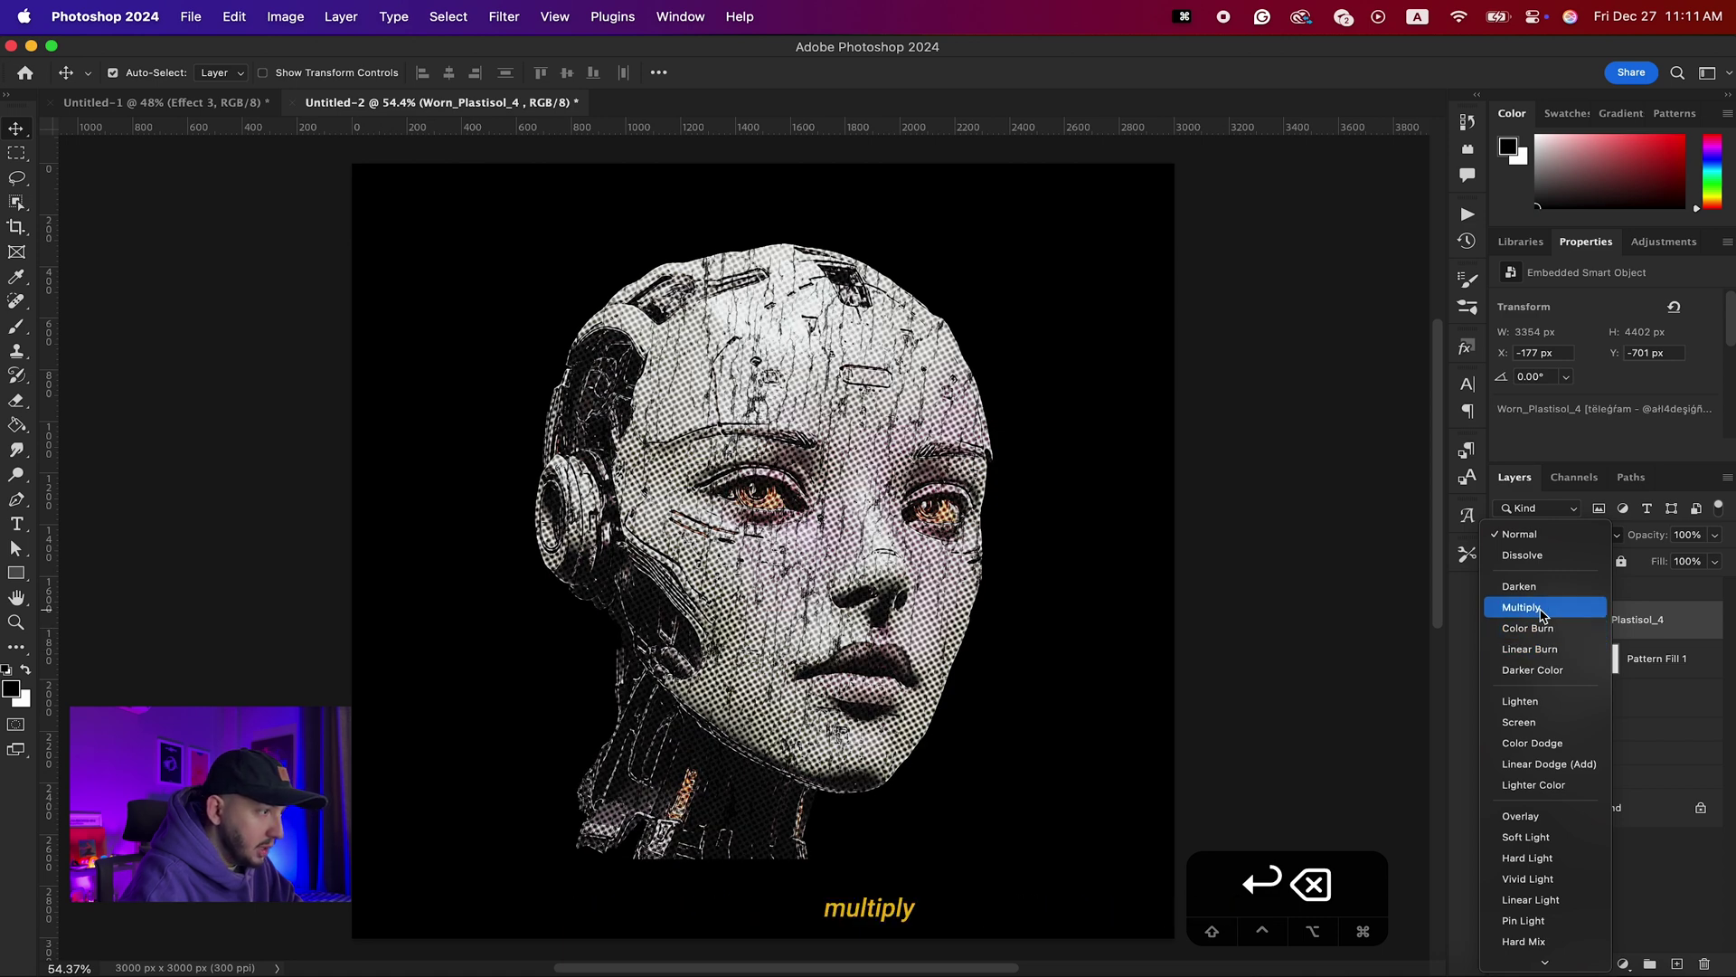
pyautogui.click(1541, 608)
pyautogui.scroll(-2, 1682, 628)
pyautogui.moveTo(1681, 629); pyautogui.dragTo(1671, 706)
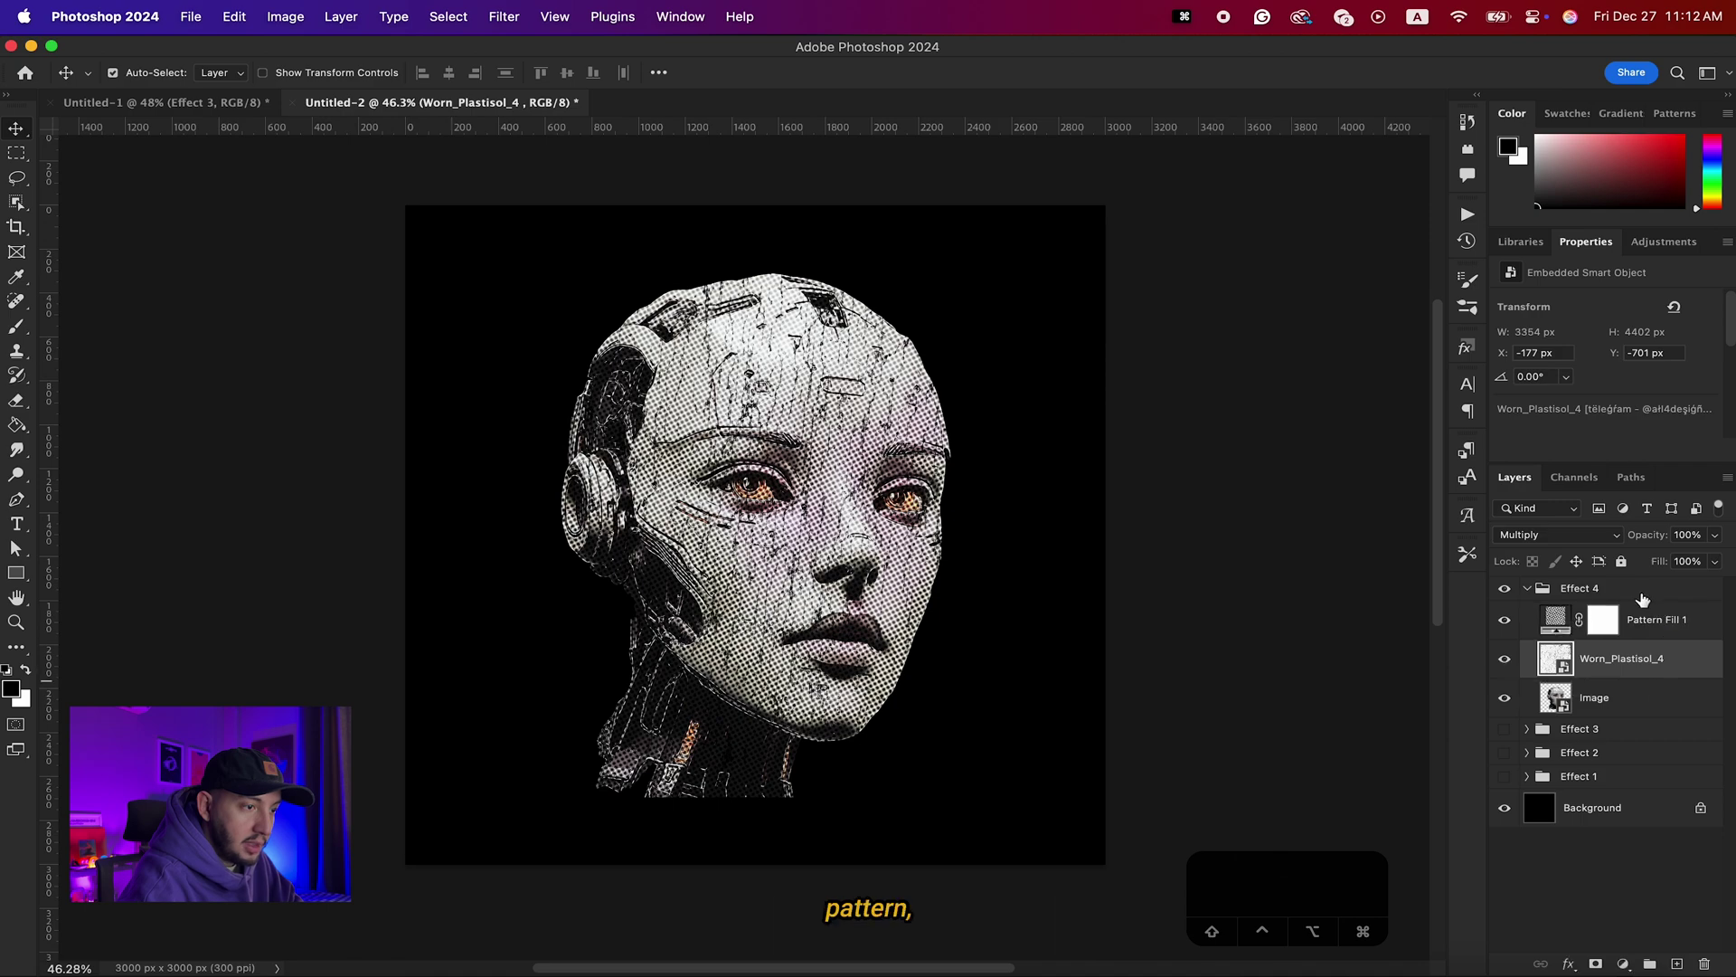
pyautogui.click(1650, 622)
# Add a Threshold 3 adjustment at the top of Effect 4
pyautogui.click(1623, 964)
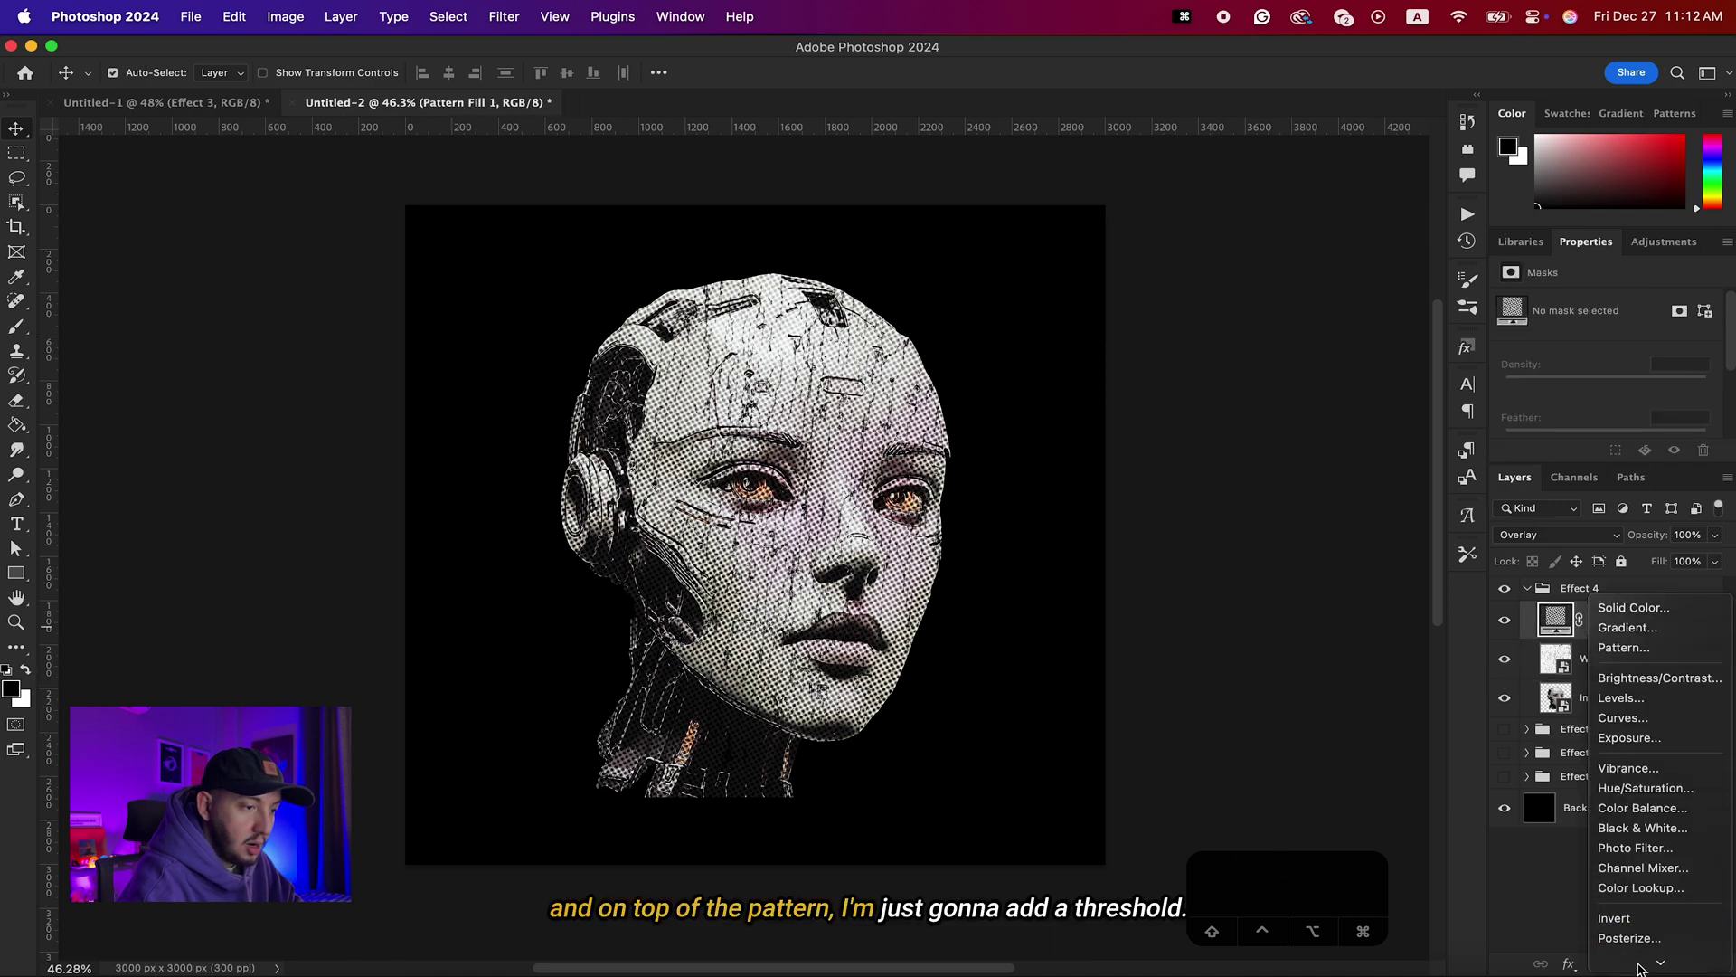
pyautogui.click(1628, 918)
pyautogui.scroll(3, 1049, 651)
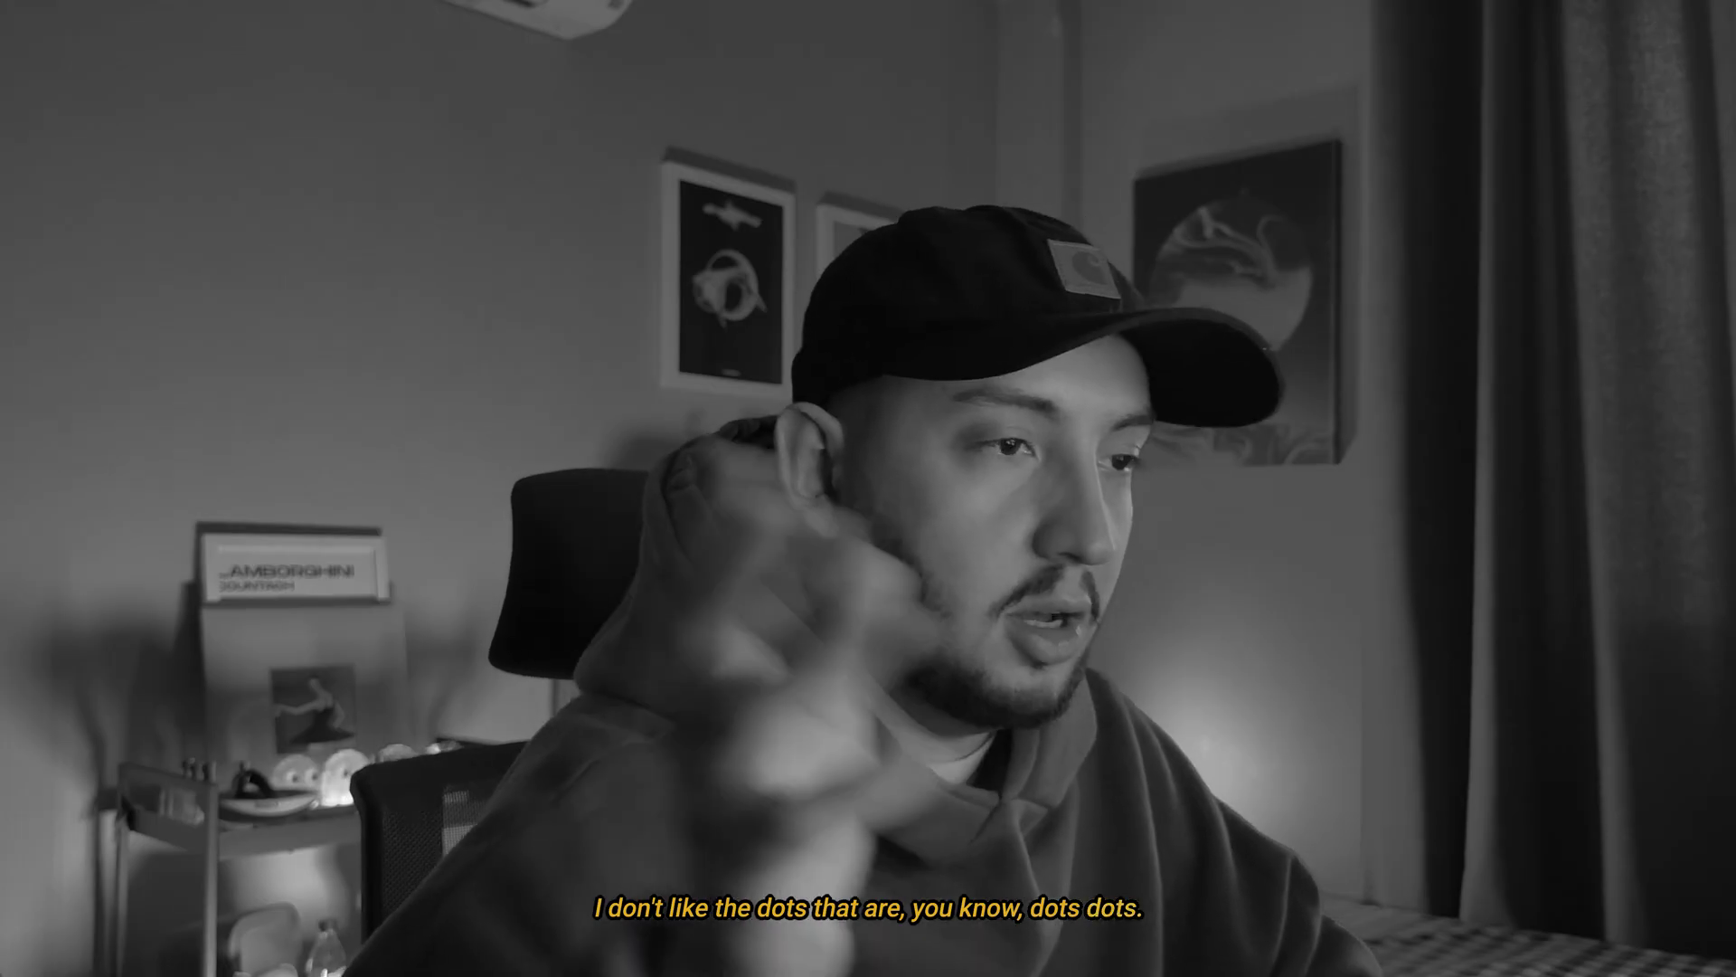
# Add a Levels adjustment clipped to Pattern Fill 1, with inputs 21, 0.77, 219
pyautogui.click(1555, 659)
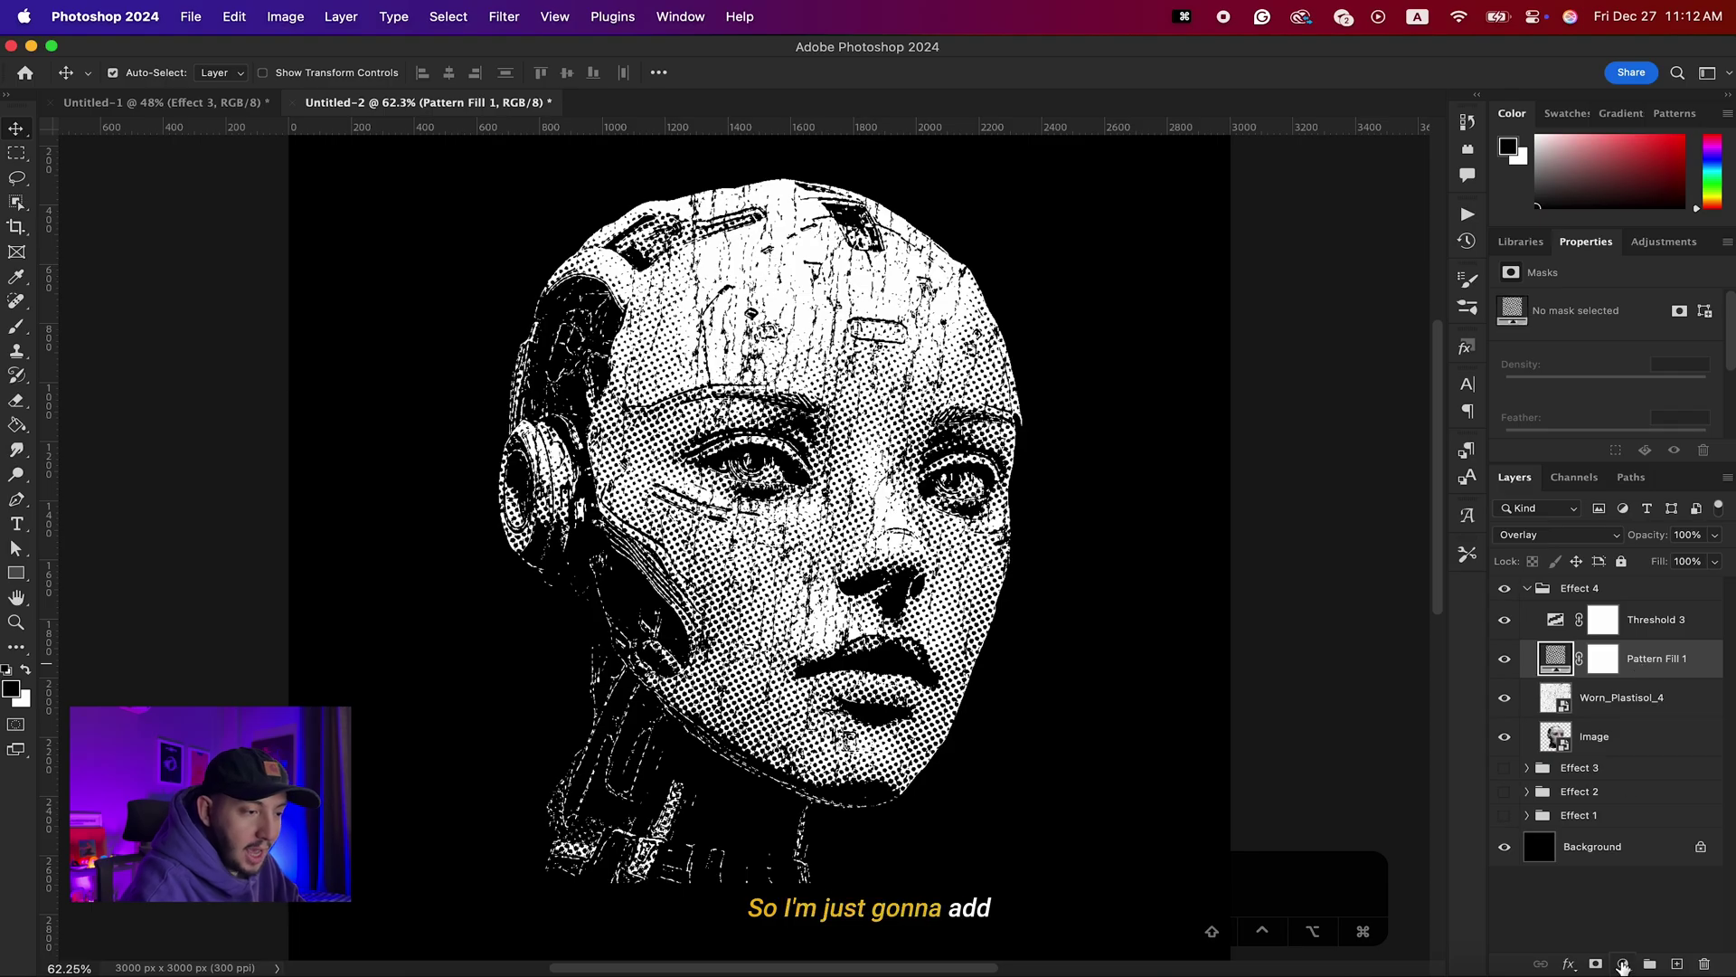
pyautogui.click(1623, 964)
pyautogui.click(1528, 751)
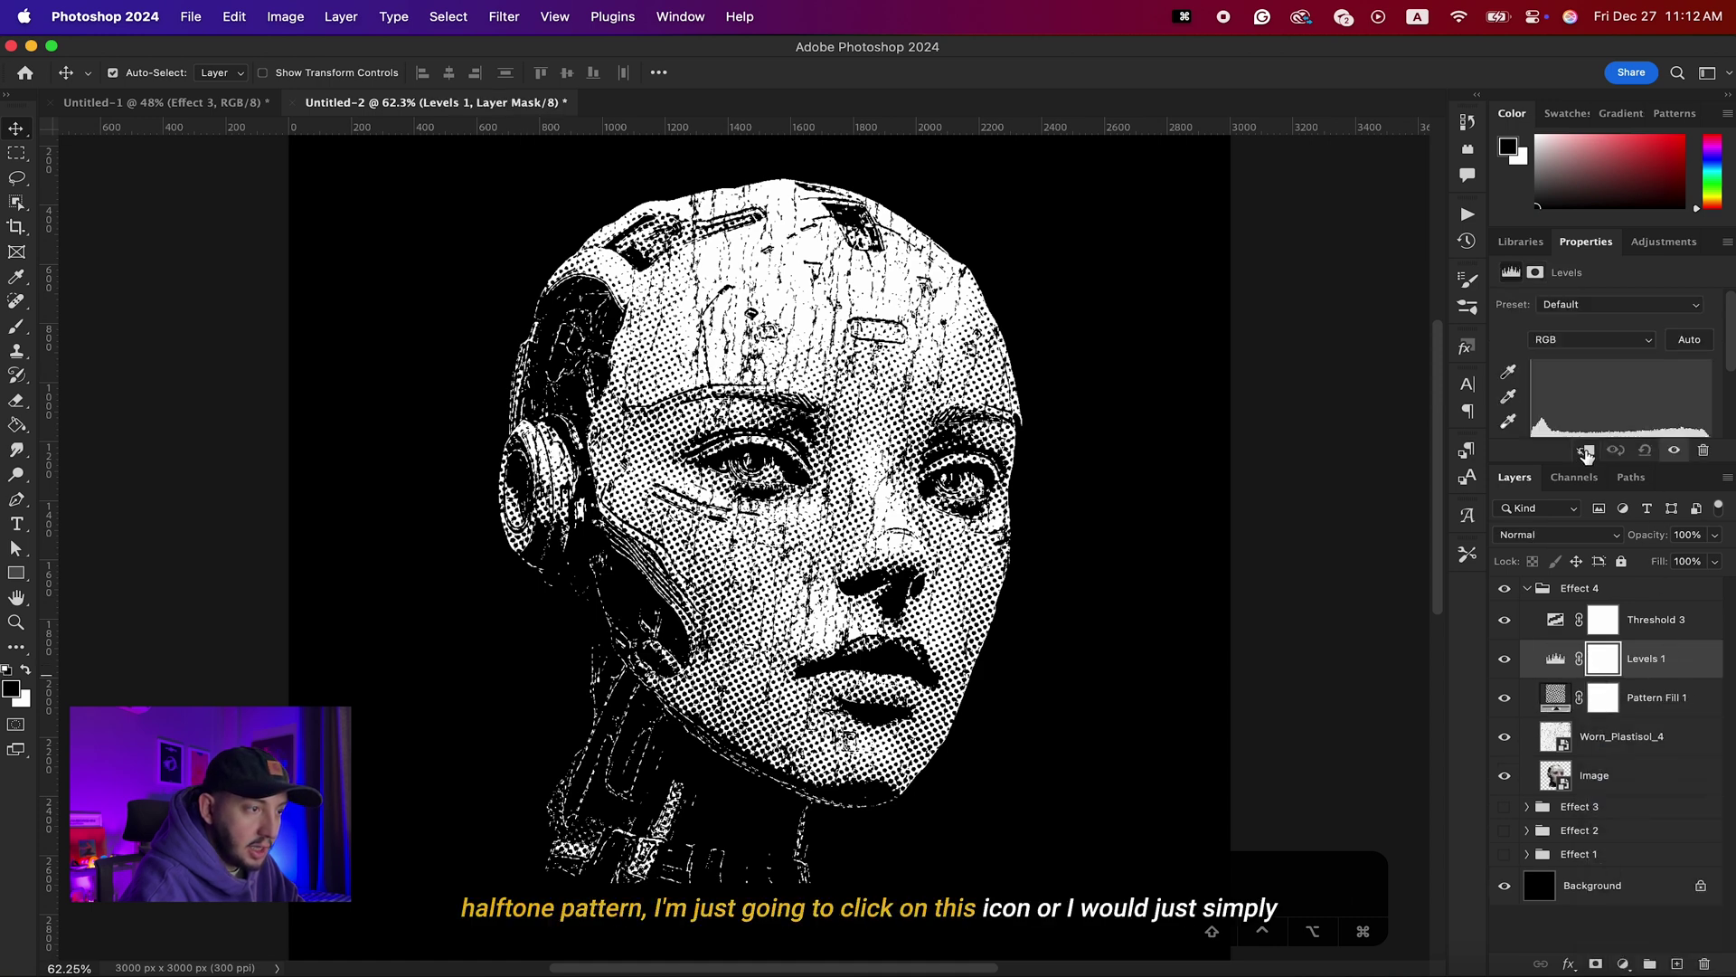
pyautogui.keyDown('alt'); pyautogui.click(1655, 672); pyautogui.keyUp('alt')
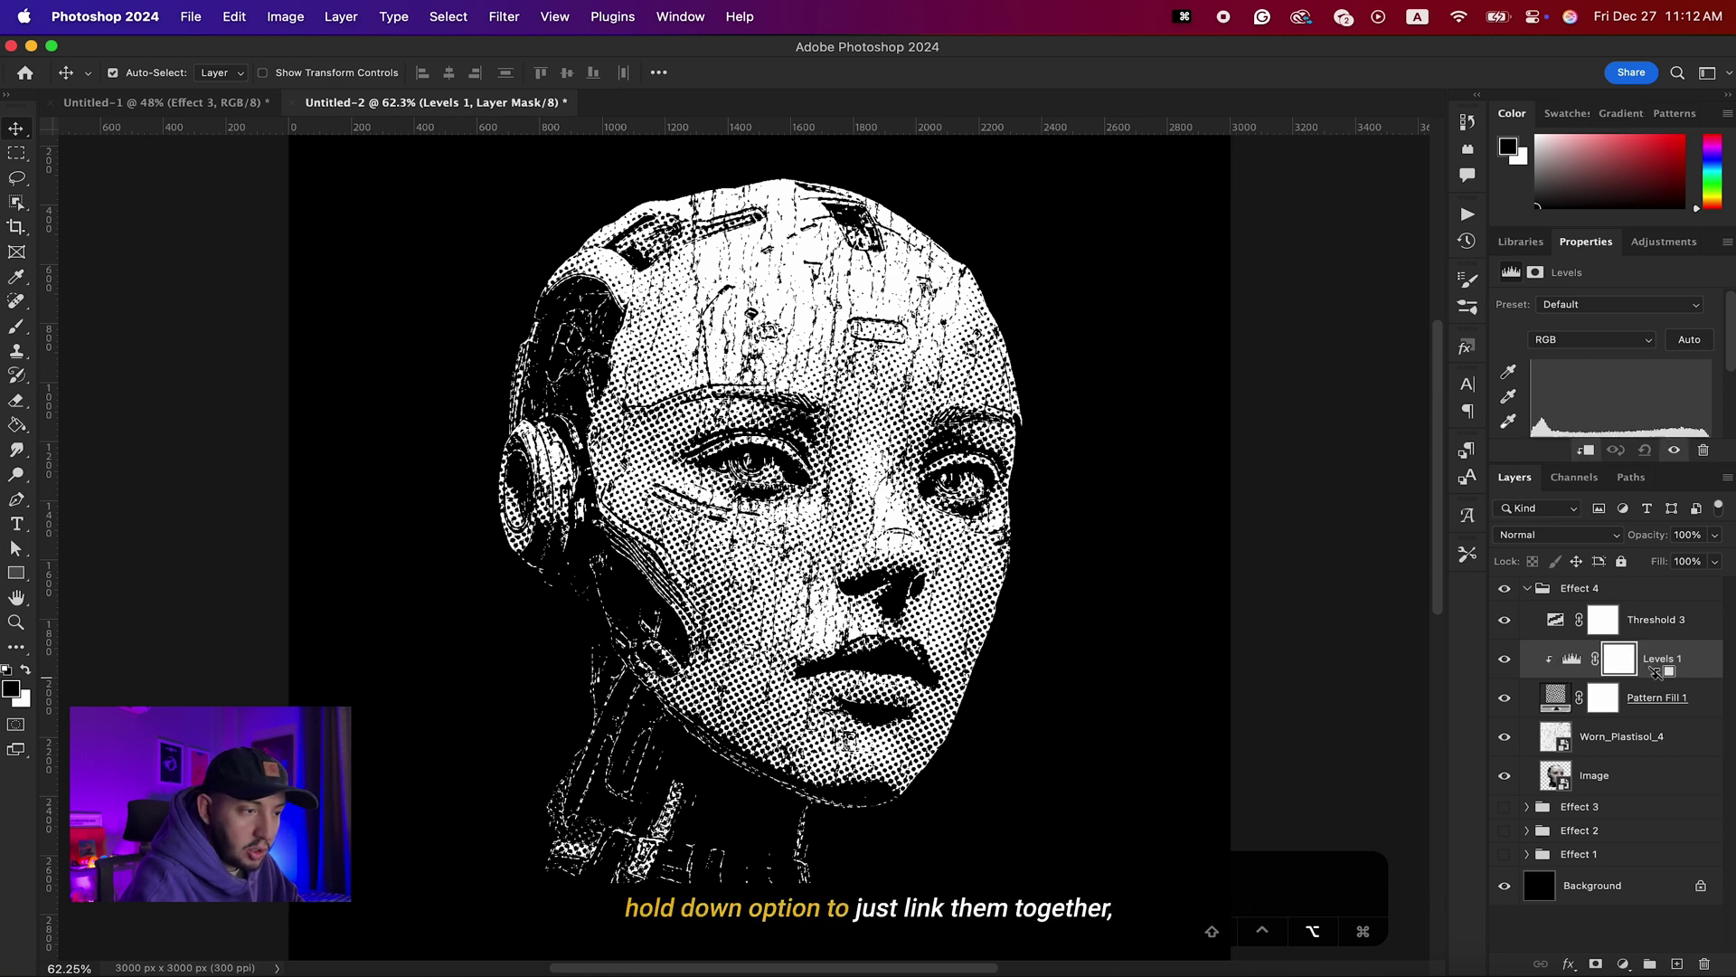
pyautogui.scroll(-1, 1729, 362)
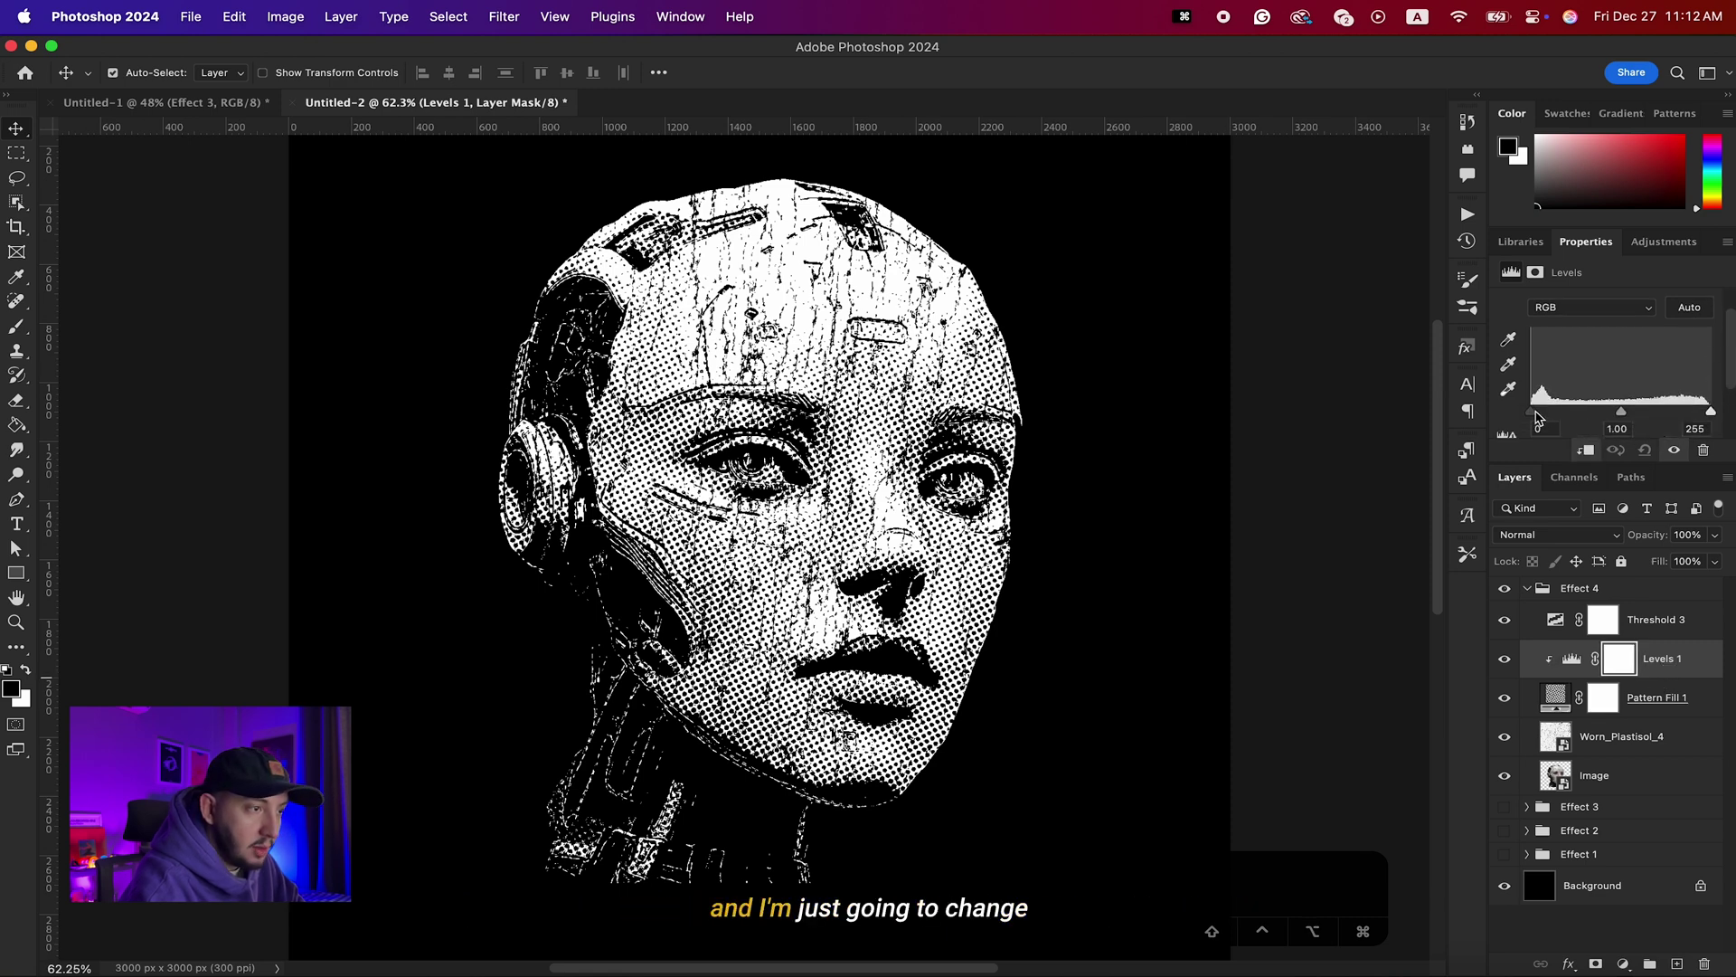
pyautogui.moveTo(1535, 412)
pyautogui.mouseDown()
pyautogui.moveTo(1628, 408)
pyautogui.moveTo(1526, 404)
pyautogui.moveTo(1614, 417)
pyautogui.moveTo(1563, 422)
pyautogui.mouseUp()
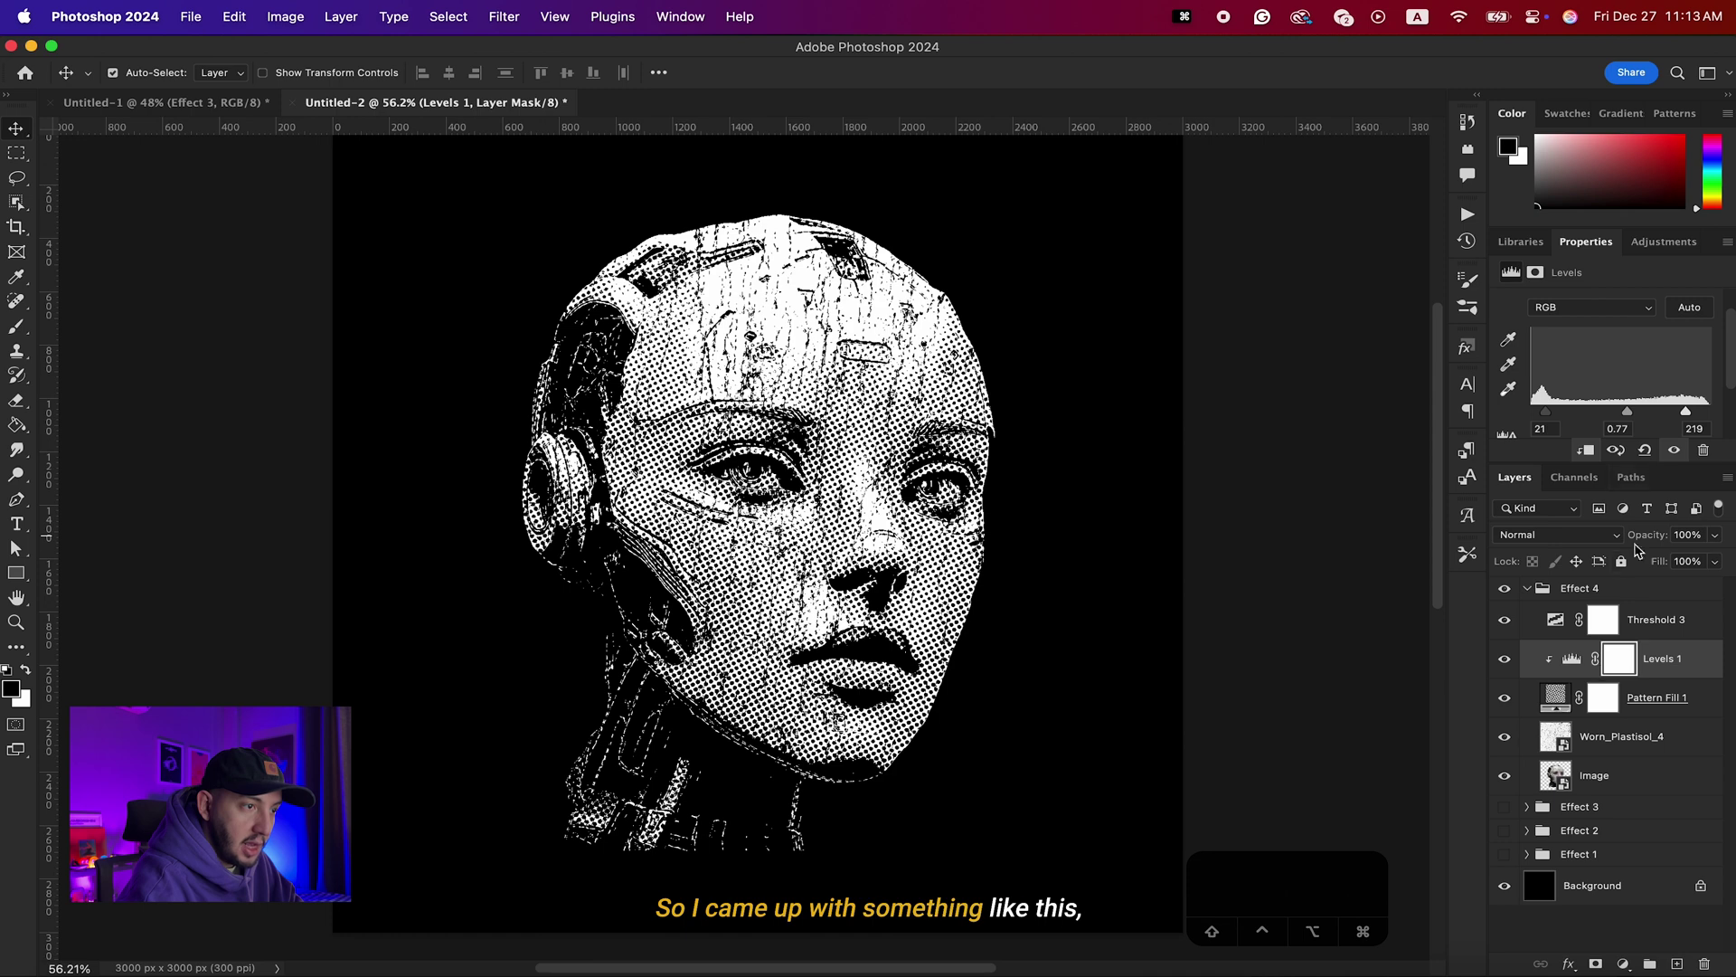
# Change Pattern Fill 1's pattern scale to 89%
pyautogui.doubleClick(1557, 694)
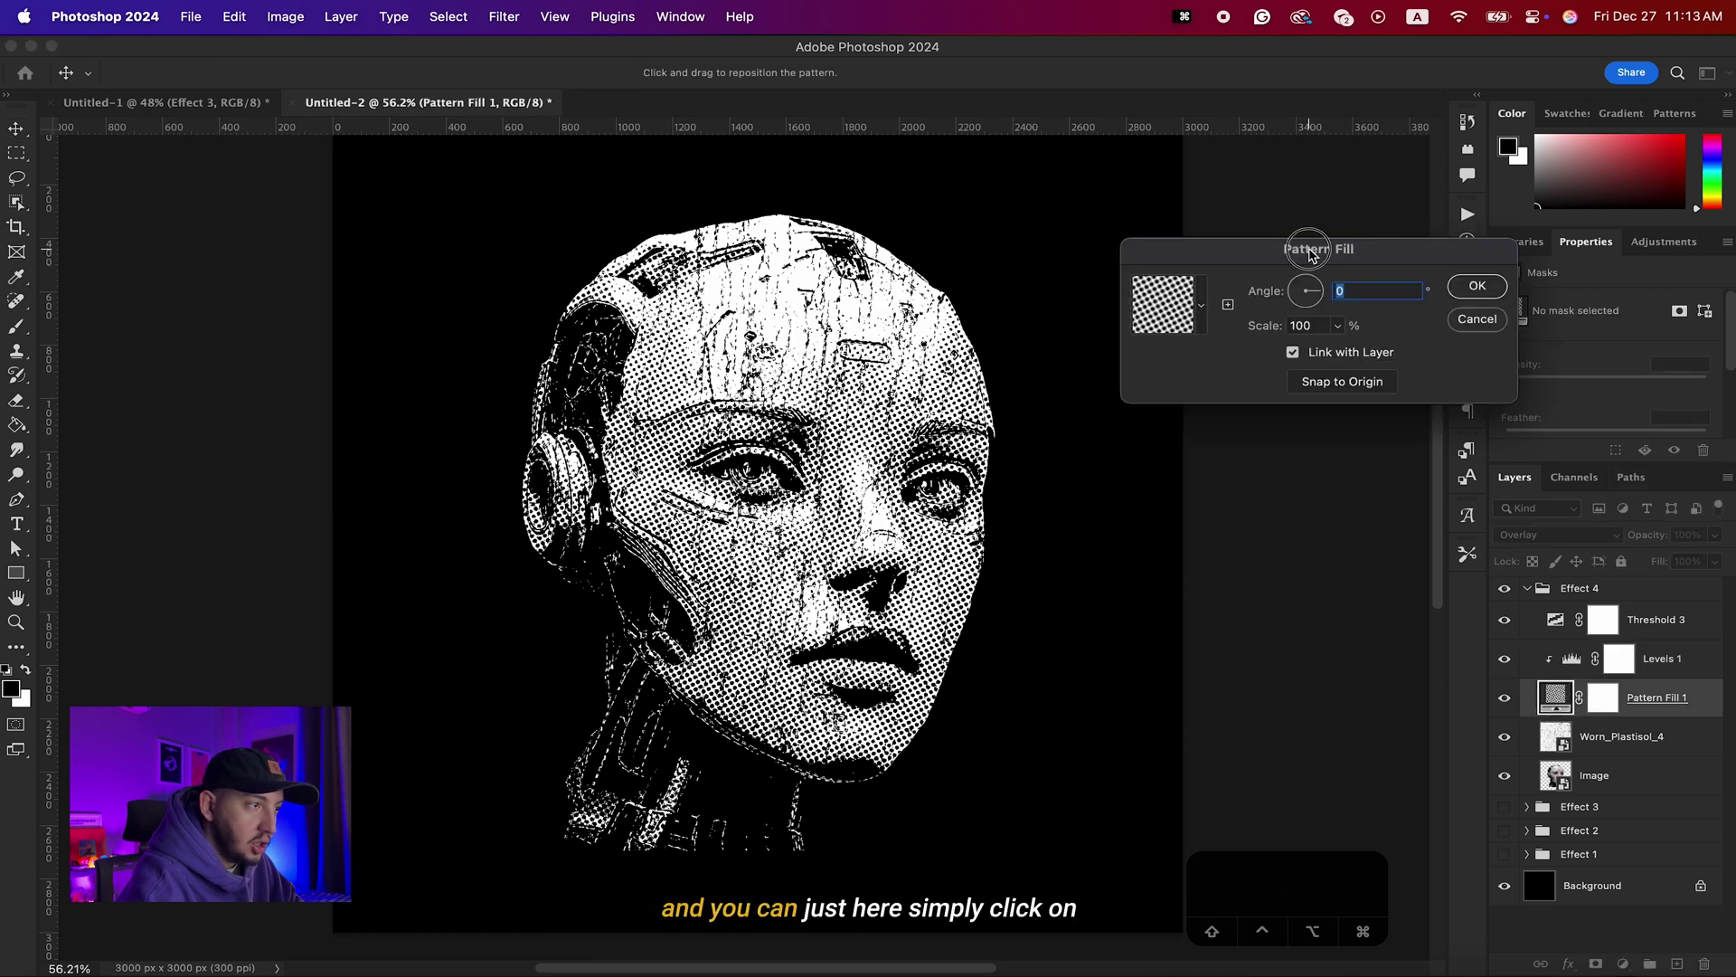
pyautogui.moveTo(1312, 257); pyautogui.dragTo(1251, 350)
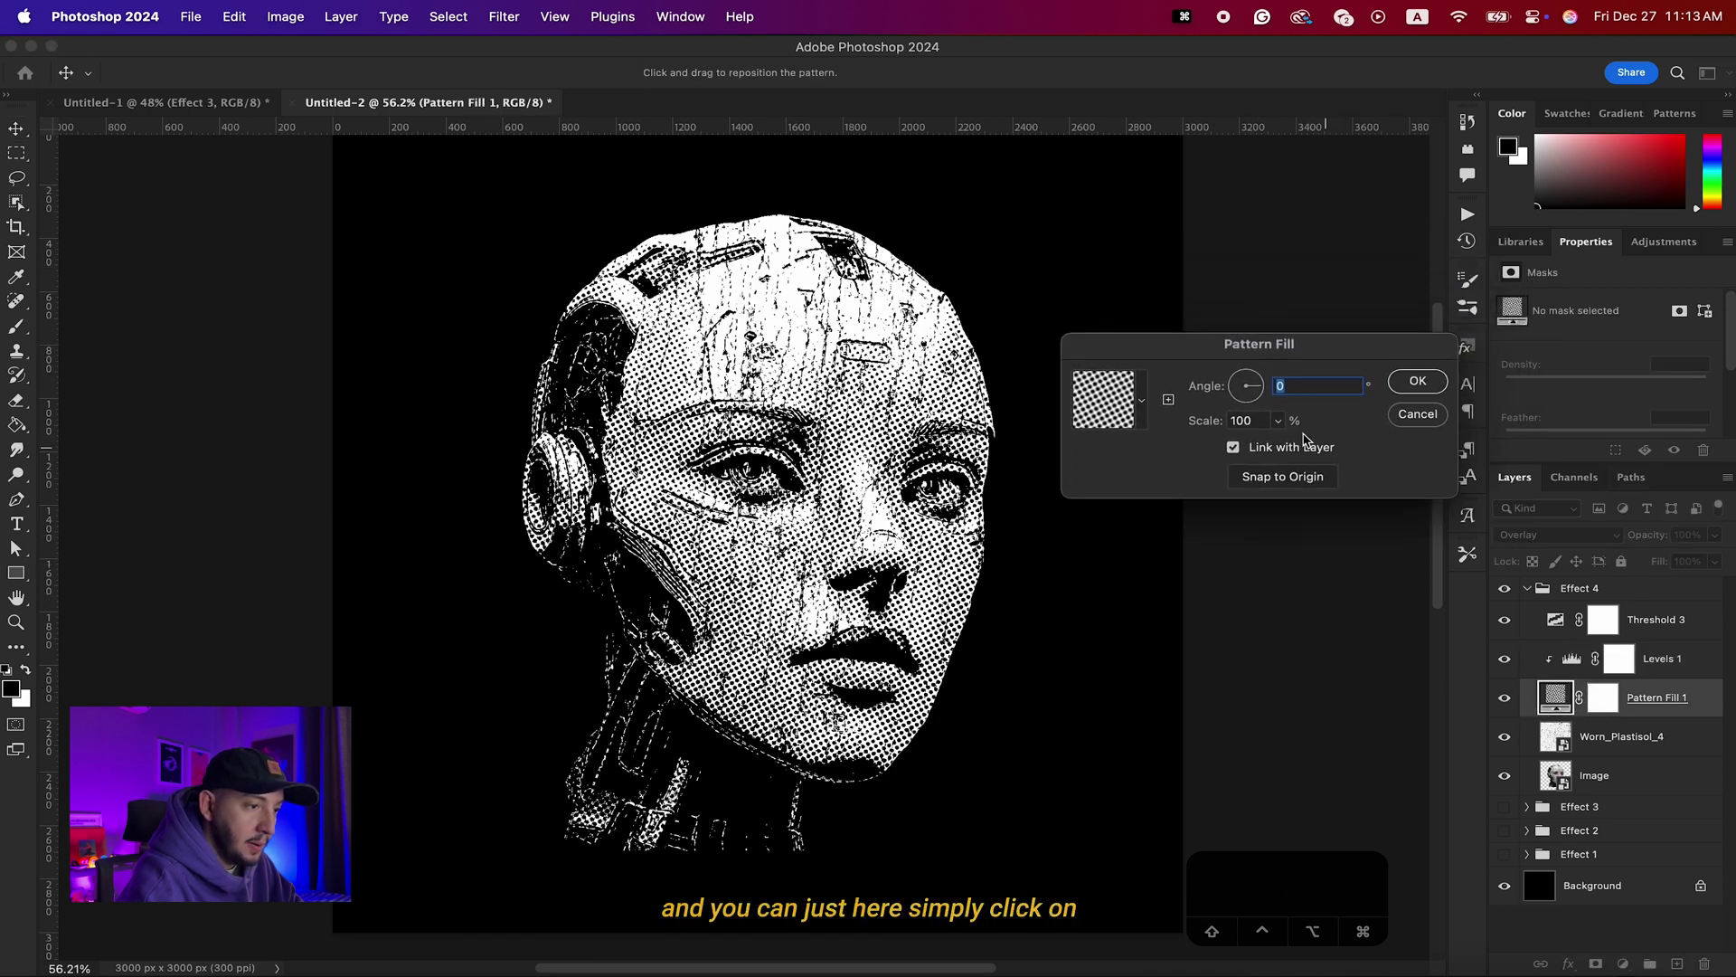
pyautogui.click(1278, 421)
pyautogui.moveTo(1286, 447); pyautogui.dragTo(1279, 449)
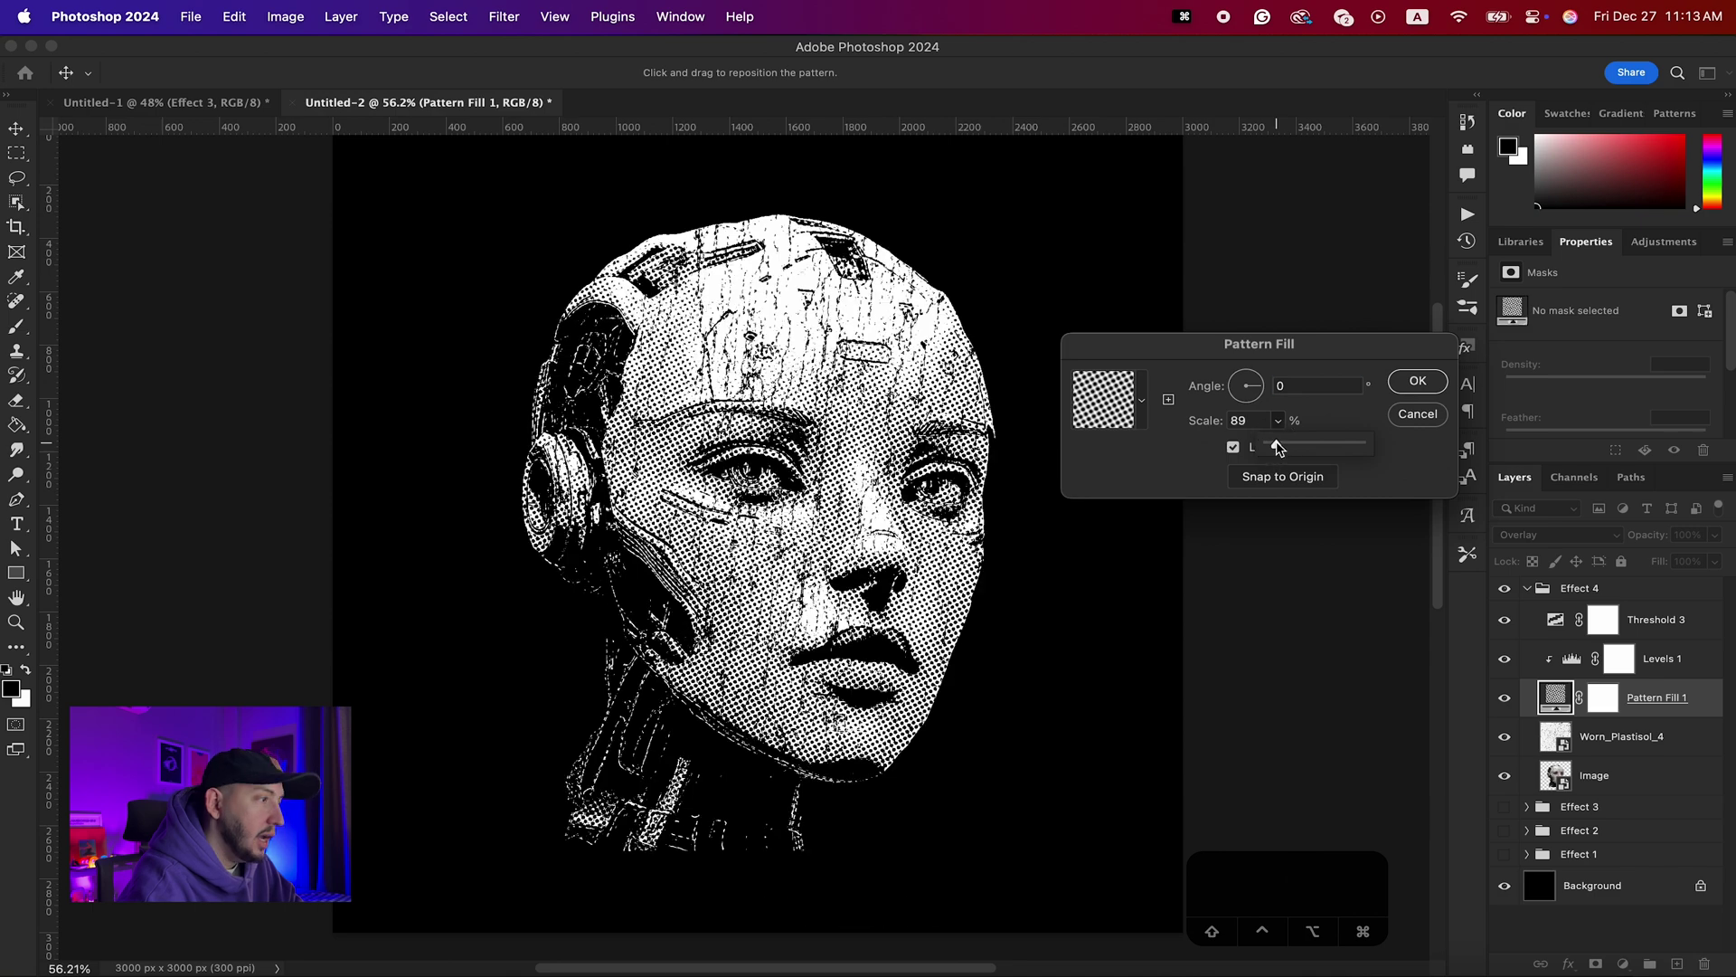
pyautogui.press('Return')
# Scale the Worn_Plastisol_4 texture down to 2474 × 3246 px
pyautogui.press('Return')
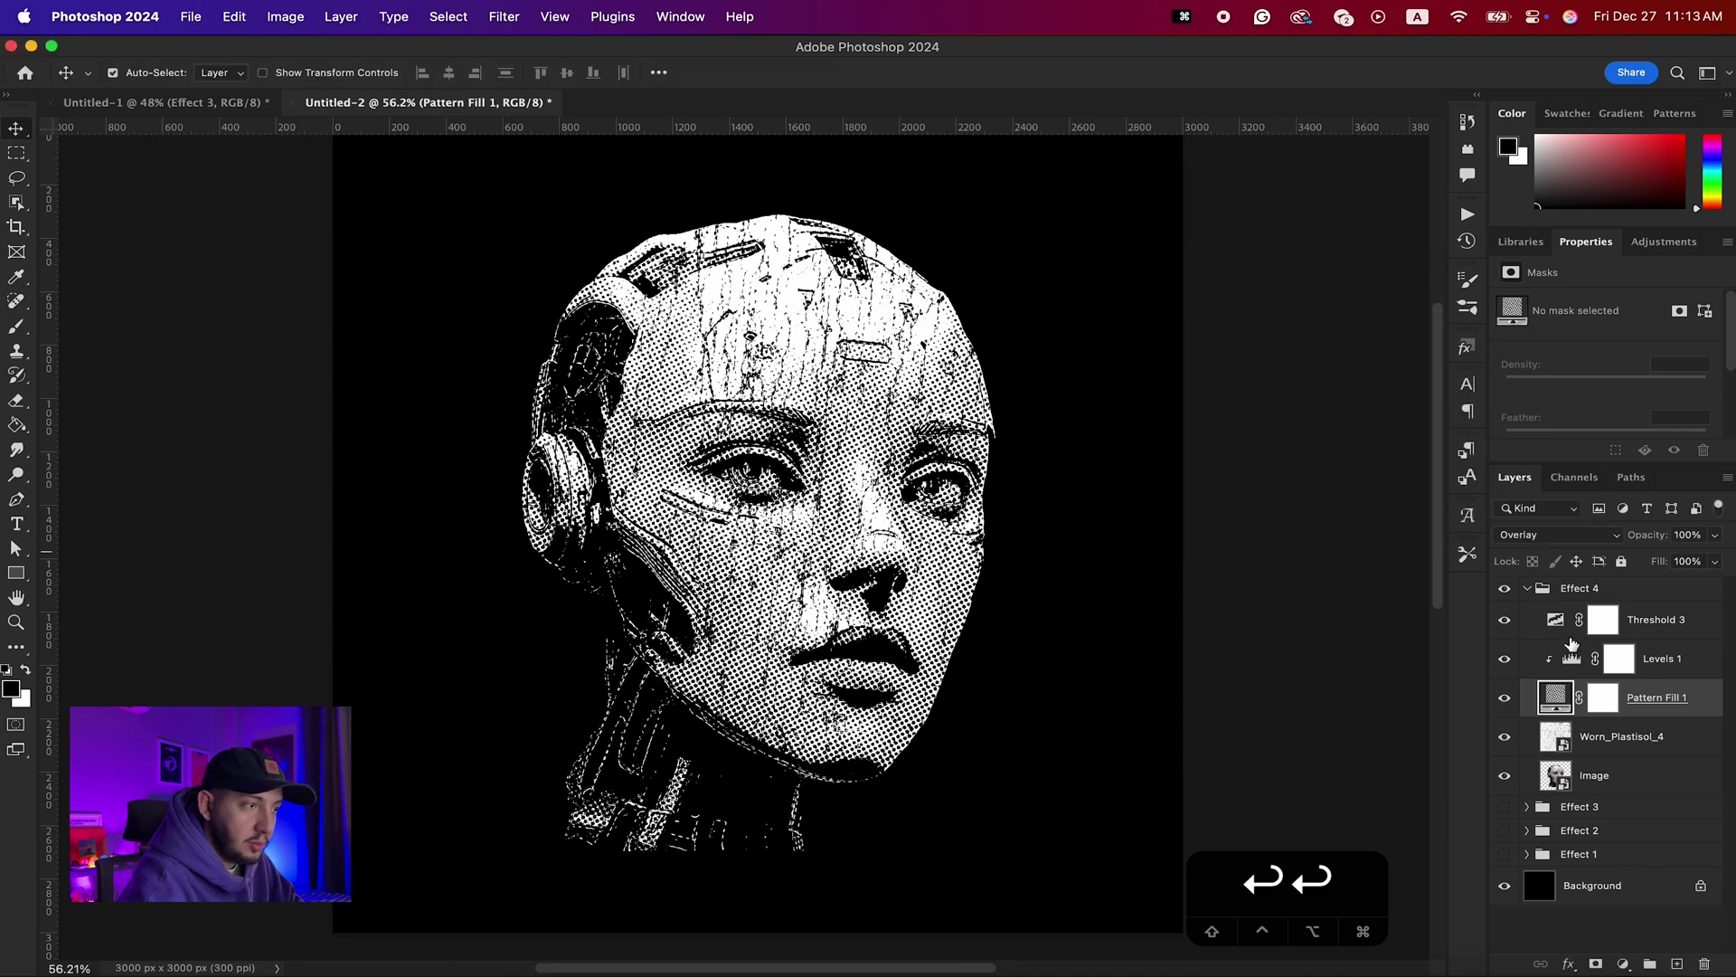
pyautogui.click(1618, 736)
pyautogui.press('super+t')
pyautogui.moveTo(1232, 532); pyautogui.dragTo(1111, 533)
pyautogui.press('Return')
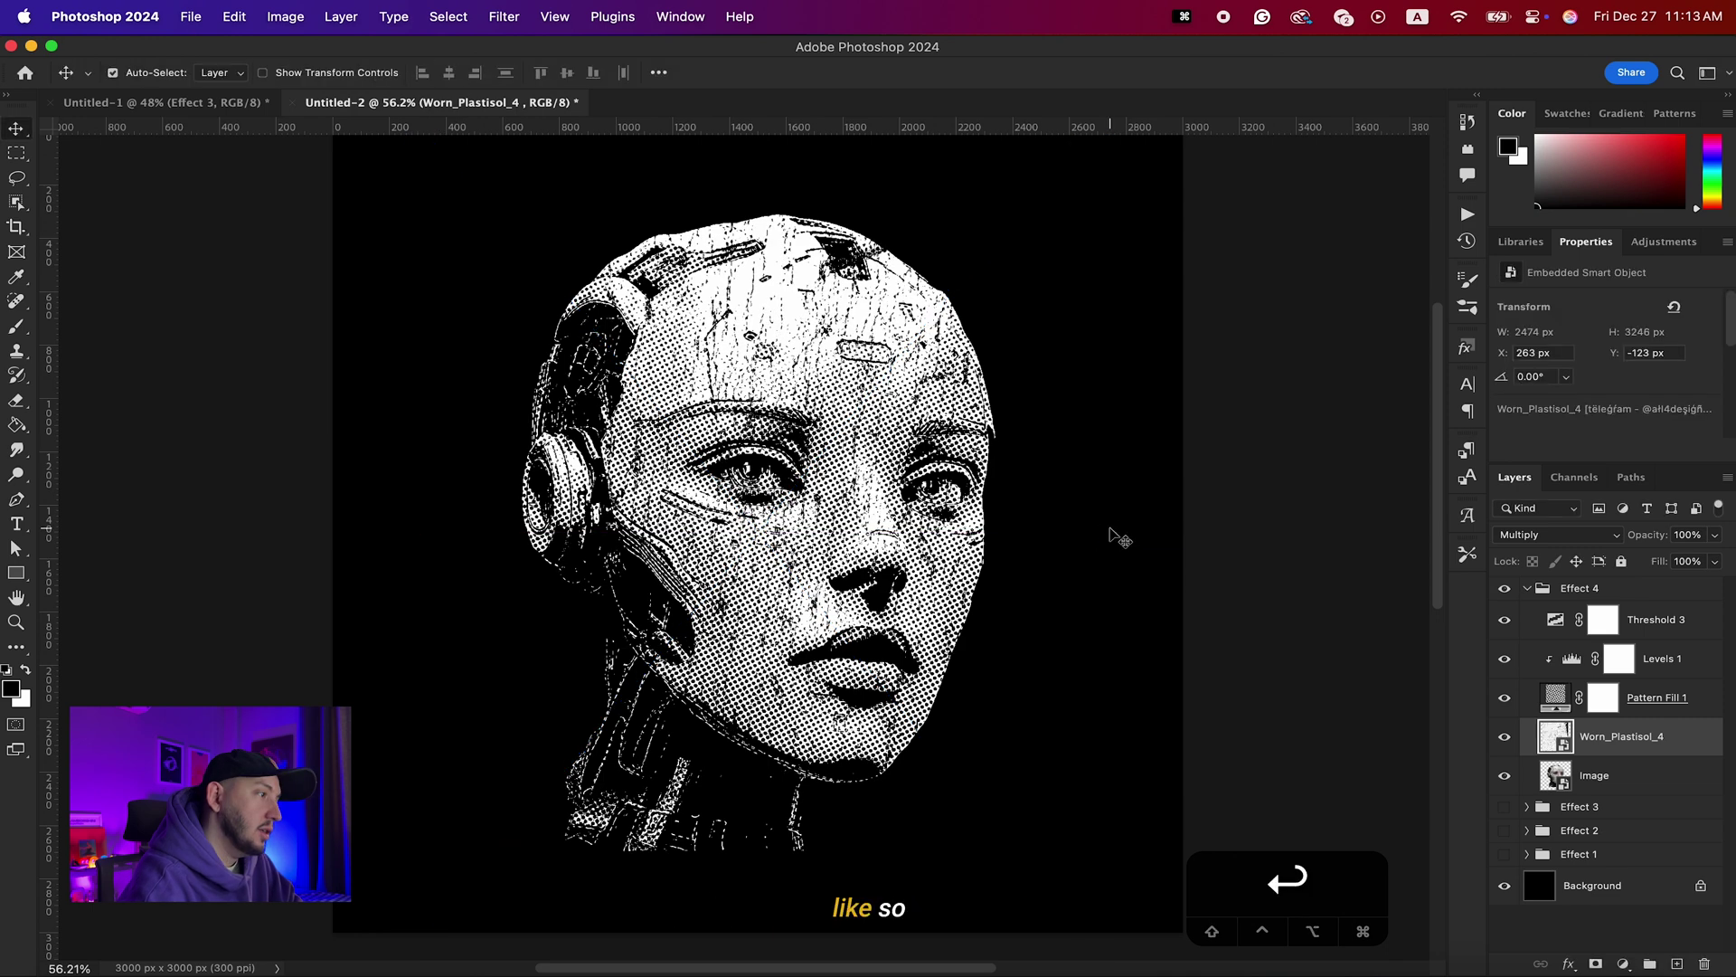
pyautogui.scroll(-2, 878, 610)
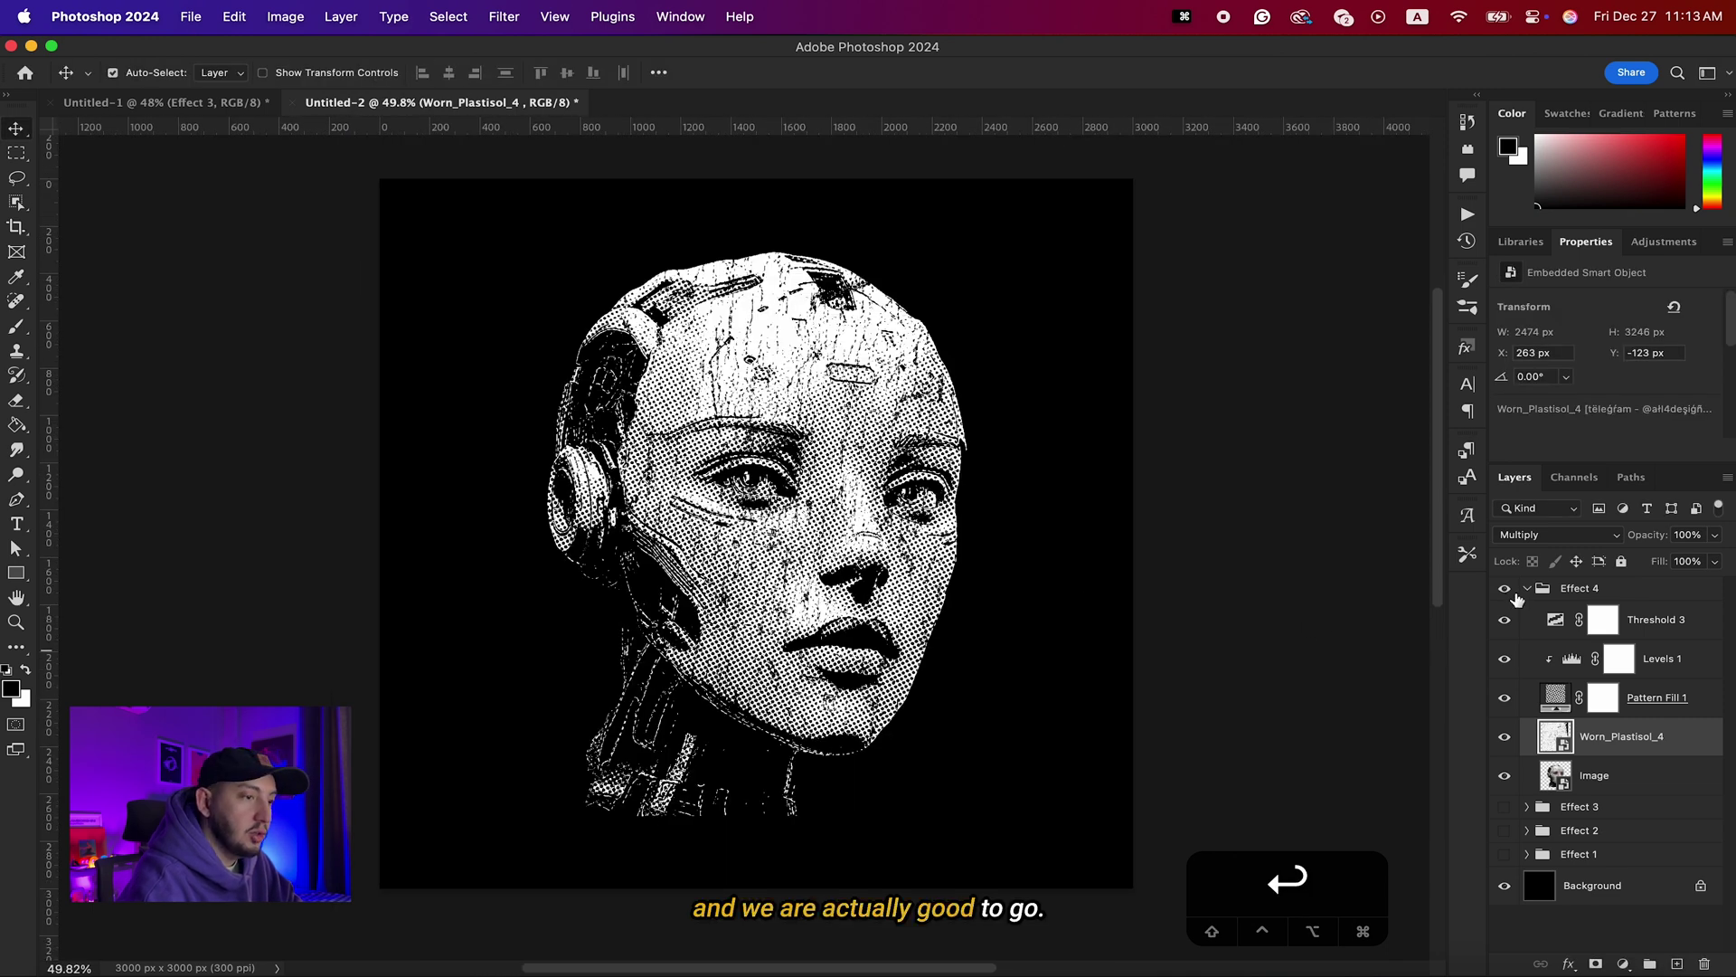